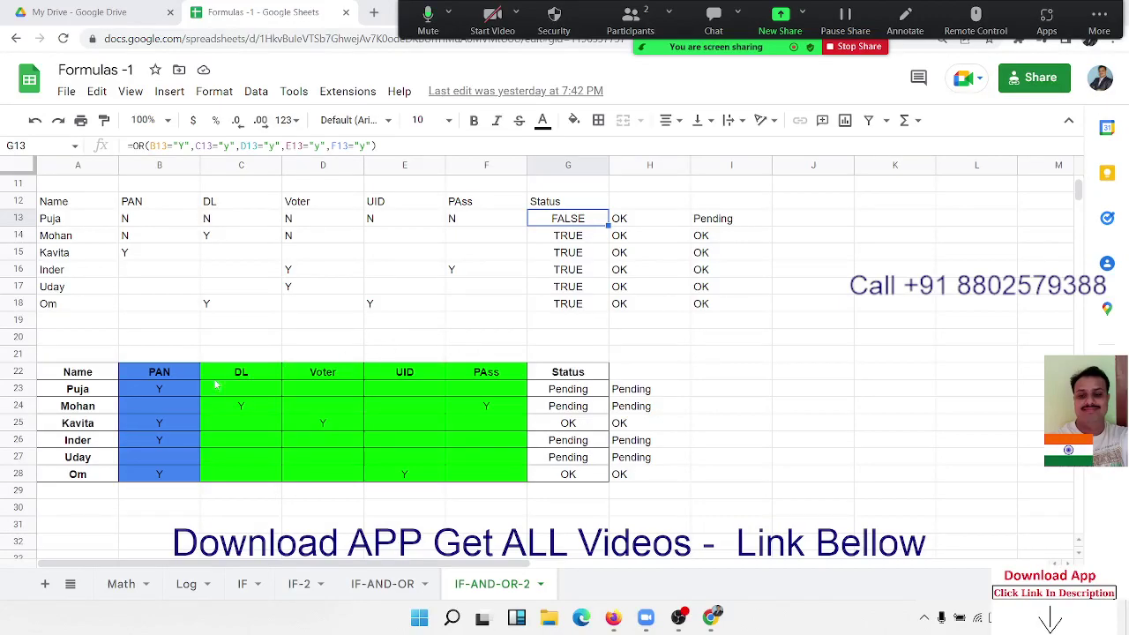
- Check Puja's entries and G13's OR formula, then delete the old results in G13:I18
left_click(156, 390)
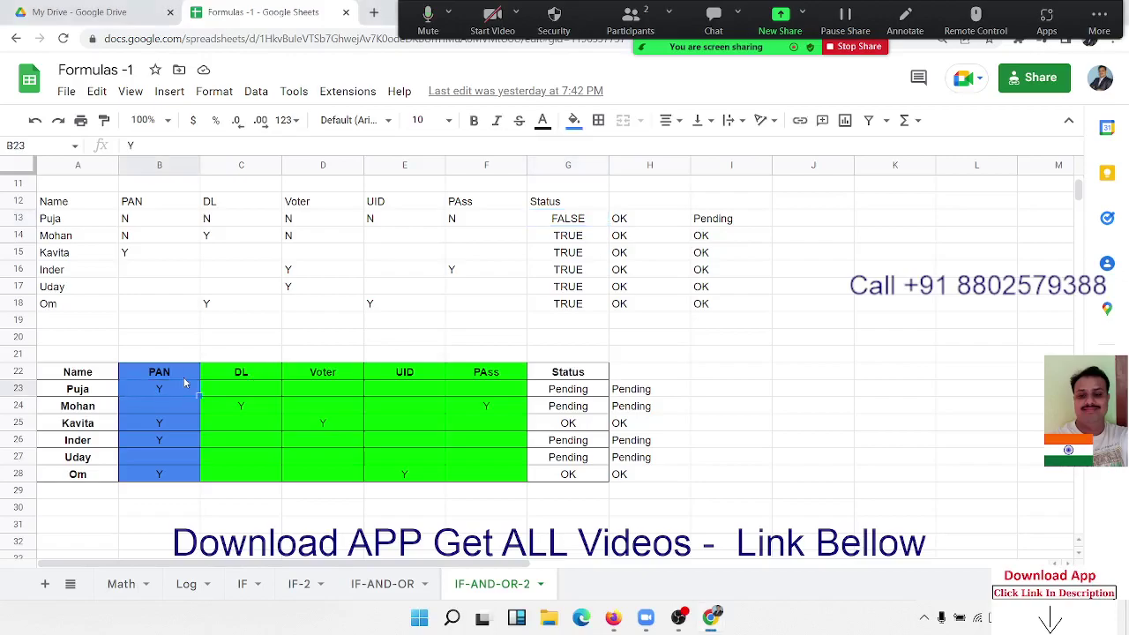
left_click(222, 330)
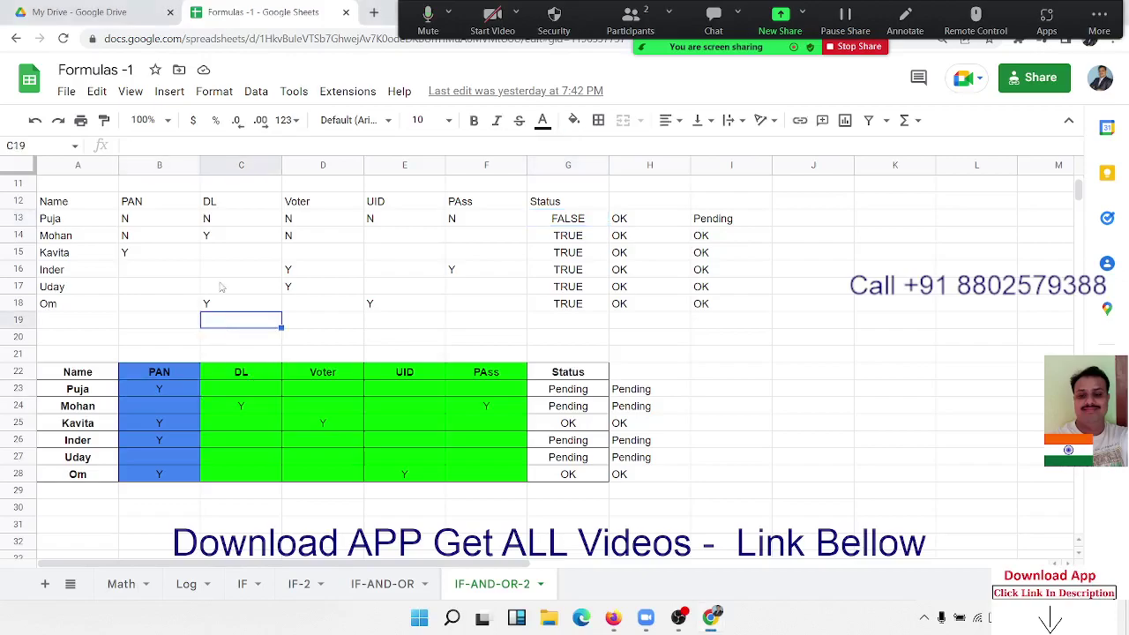
left_click(101, 227)
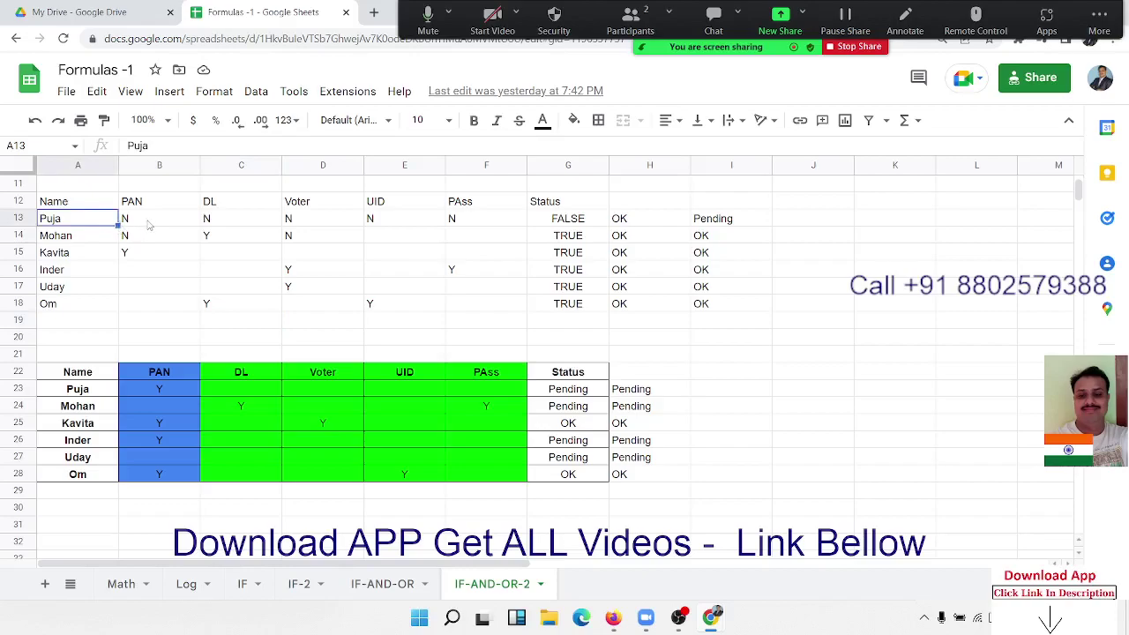
mouse_move(144, 221)
left_mouse_down()
mouse_move(474, 241)
mouse_move(477, 310)
left_mouse_up()
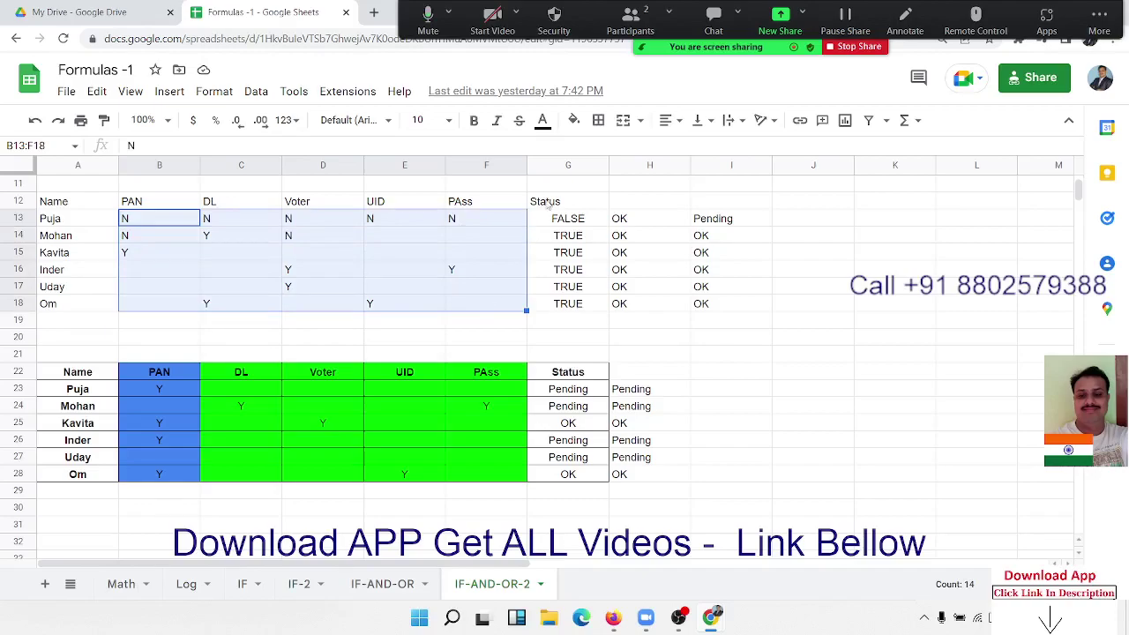
left_click(555, 218)
left_click_drag(650, 233, 709, 308)
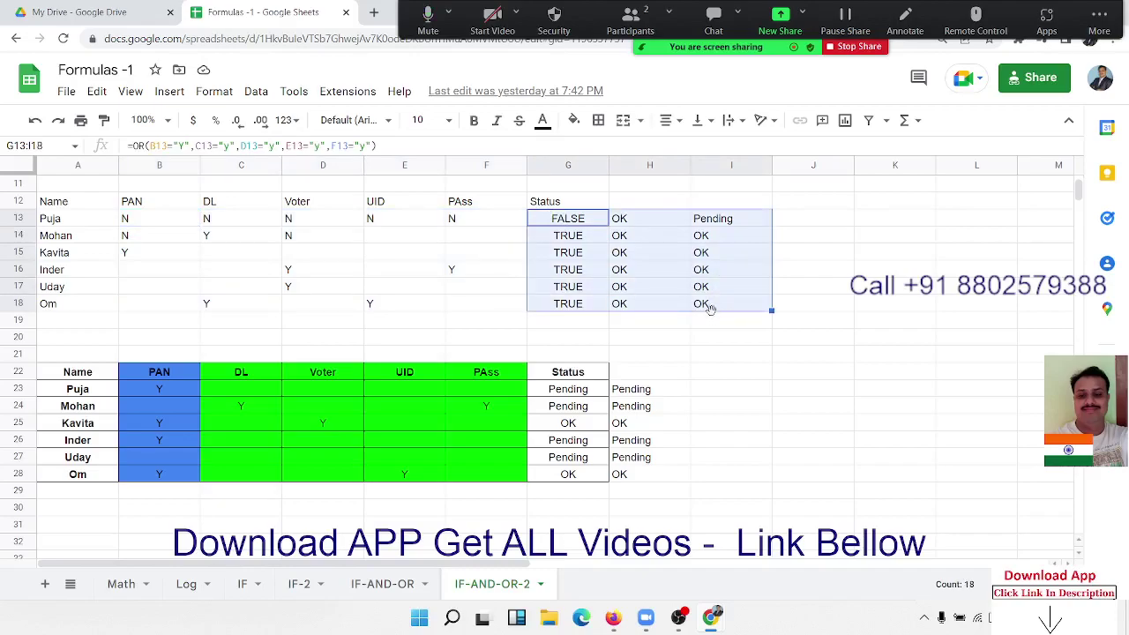
key("Delete")
- Step through the Y/N entries for Uday and Om and end back on G13
key("Up")
key("Down")
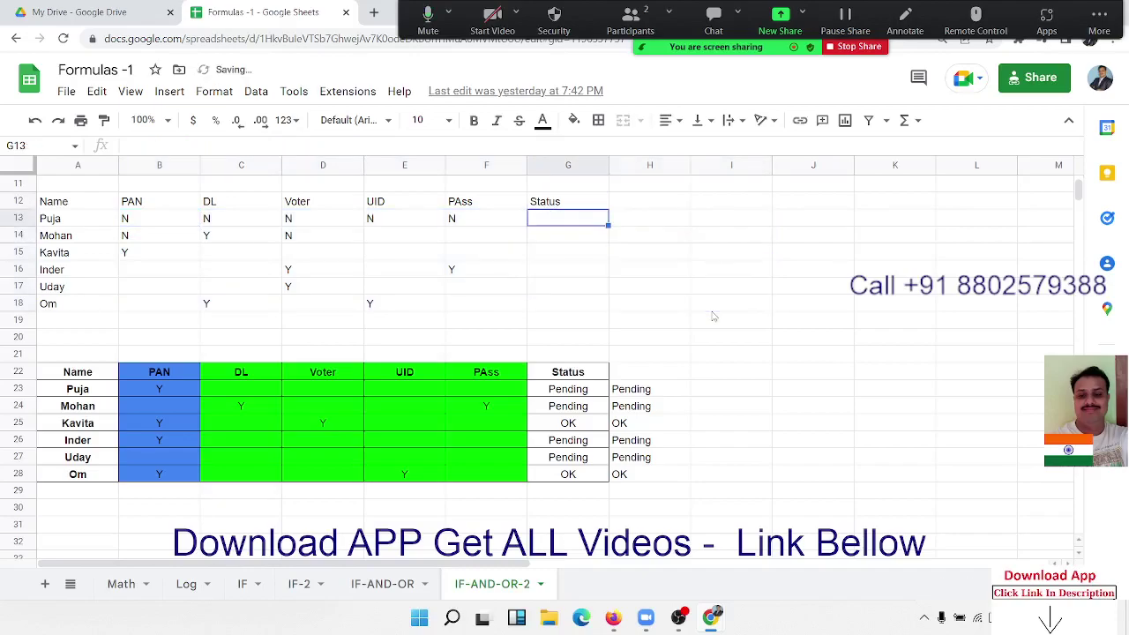
key("Down")
key("Left")
key("Left")
key("Left")
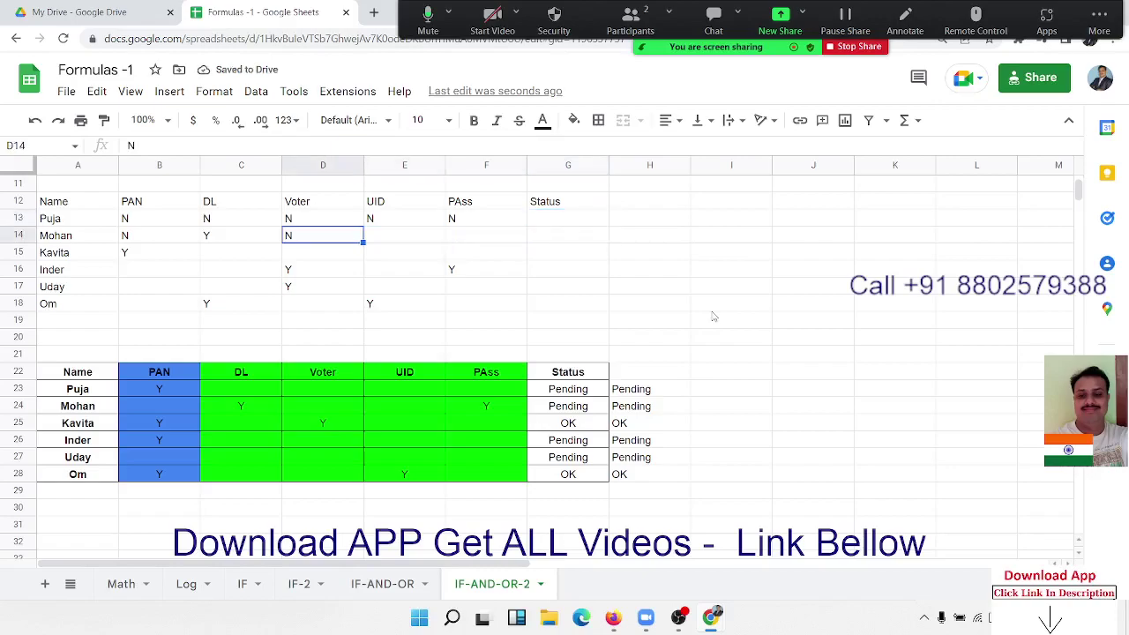
key("Down")
key("Down")
key("Down")
key("Right")
key("Down")
key("Left")
key("Left")
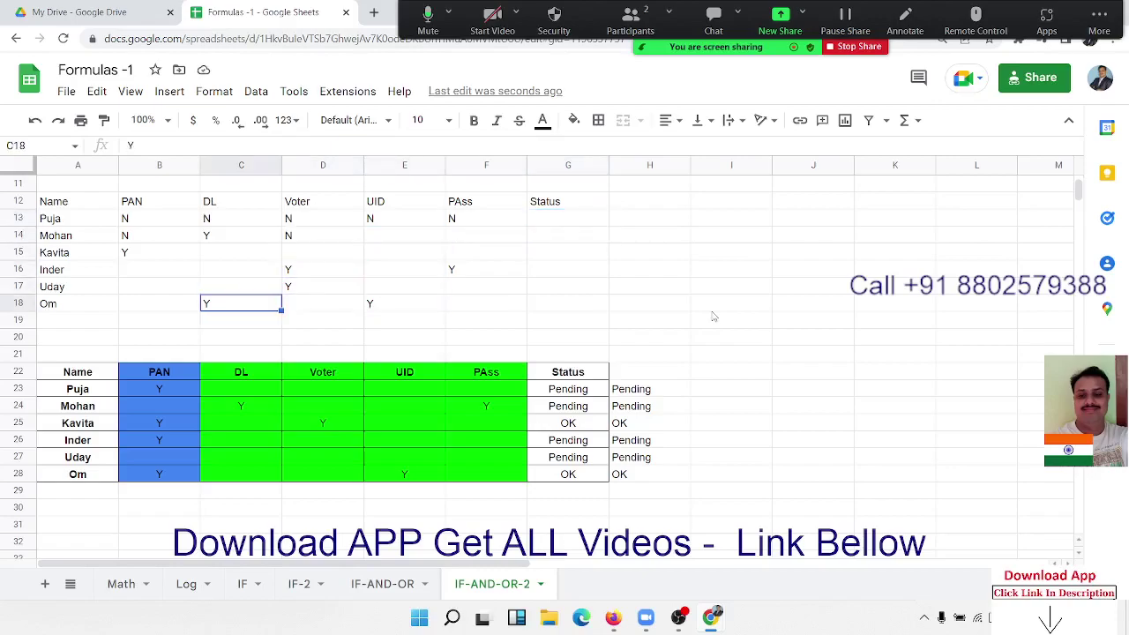
key("Left")
key("Up")
key("Up")
key("Up")
key("Up")
key("Up")
key("Right")
key("Right")
key("Right")
key("Right")
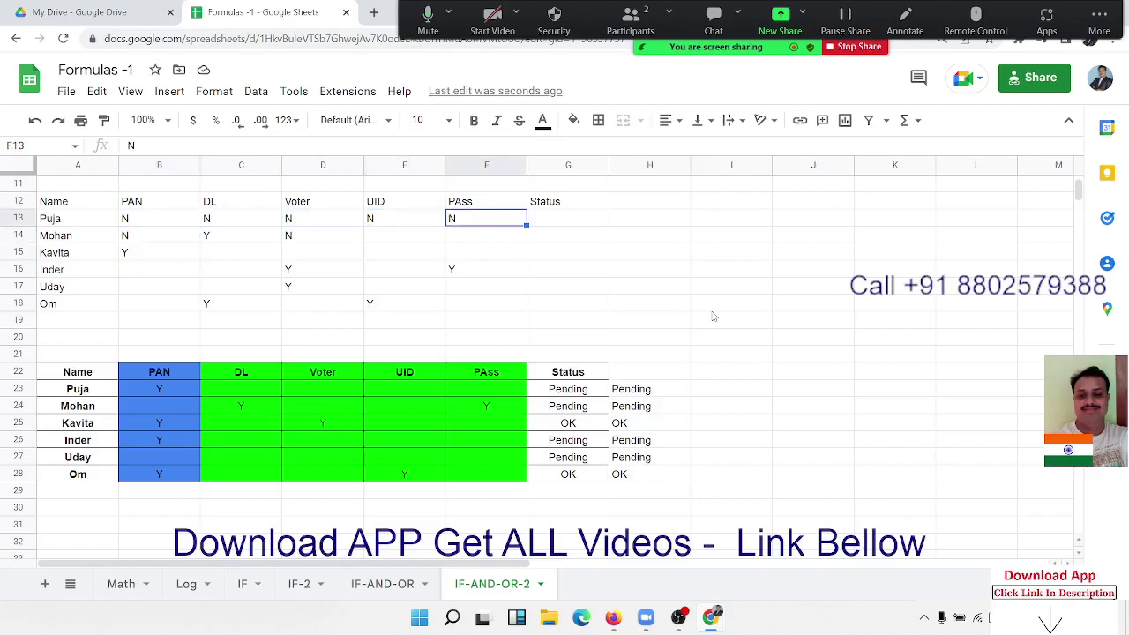
key("Right")
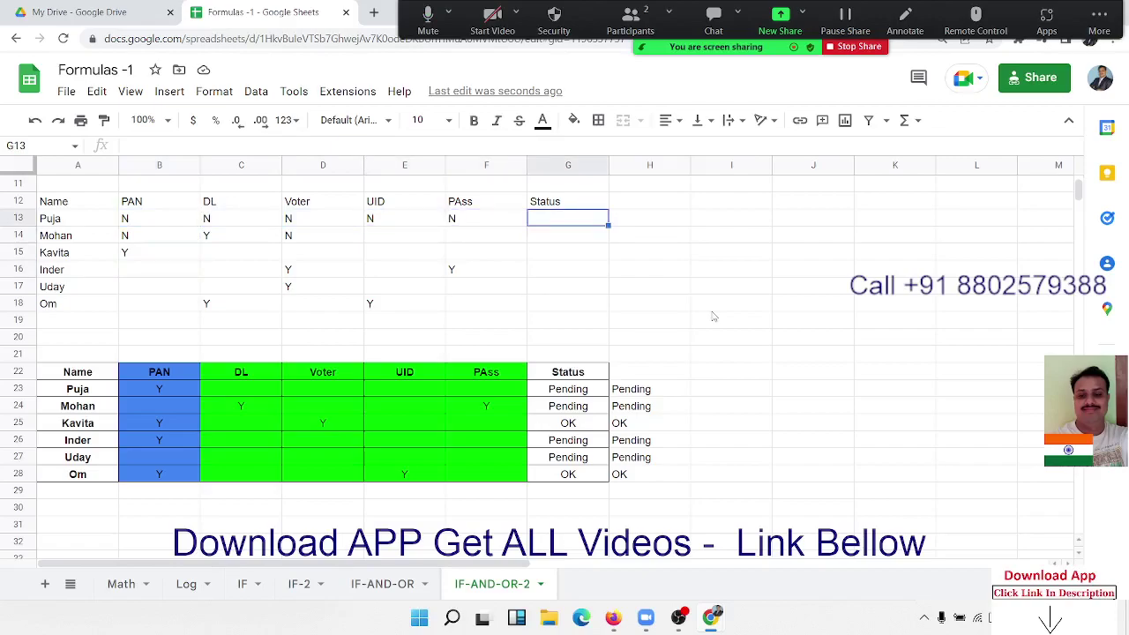
key("Left")
key("Left")
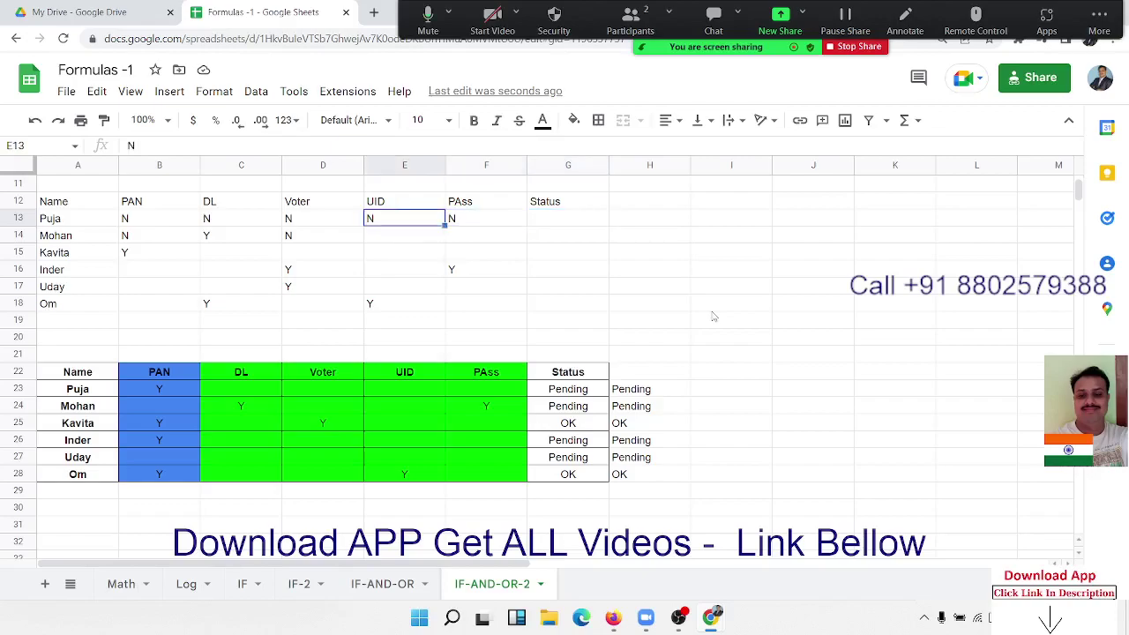
key("Right")
key("Right")
type("Pend")
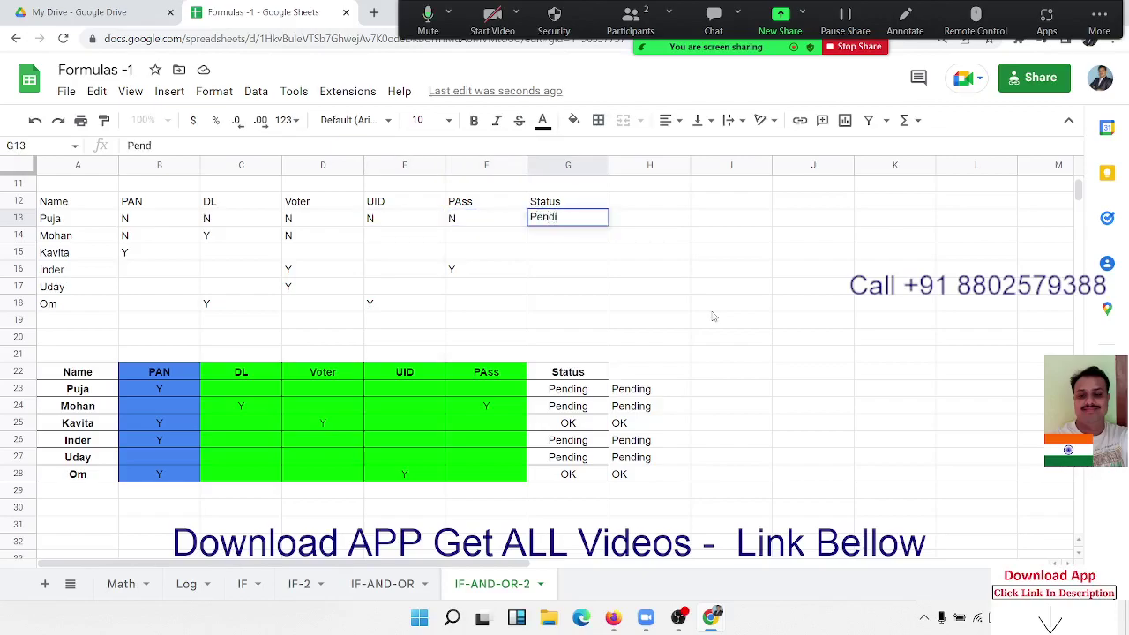
type("ing")
key("Return")
key("Left")
key("Left")
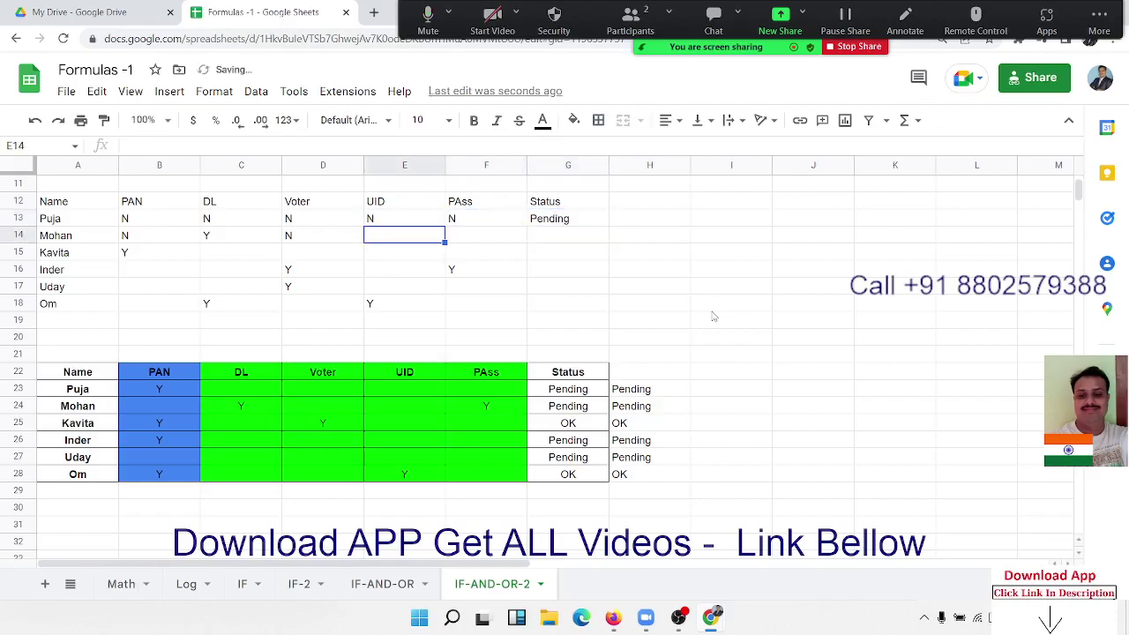
key("Left")
key("Right")
key("Right")
key("Right")
type("D")
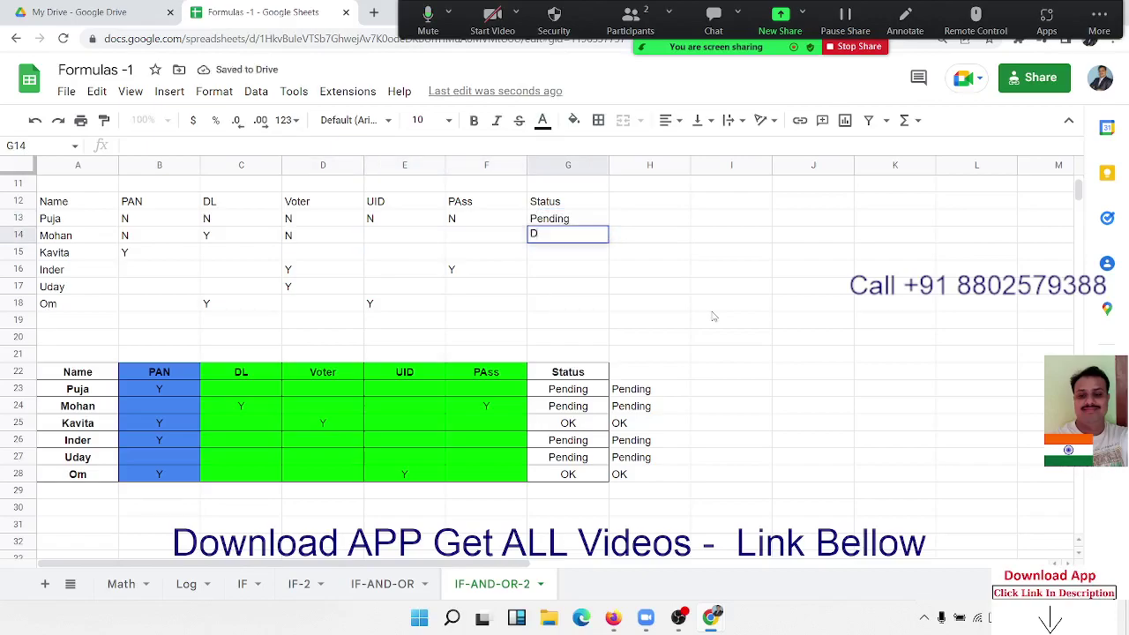
type("L")
key("Return")
key("Left")
key("Left")
key("Left")
key("Left")
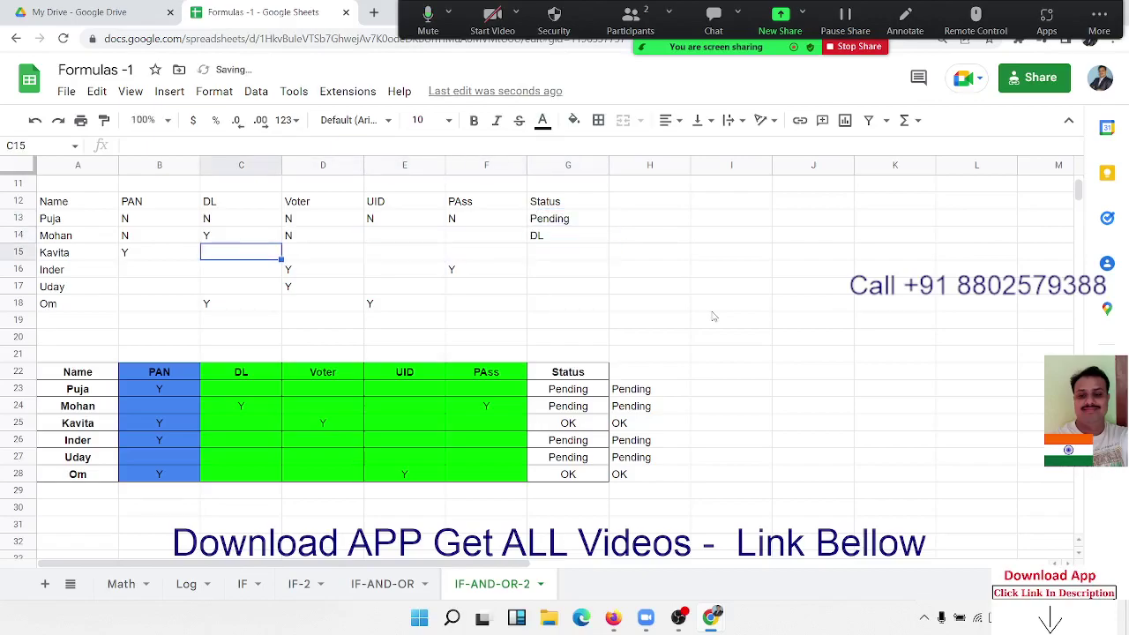
key("Right")
key("Right")
key("Right")
type("PAN")
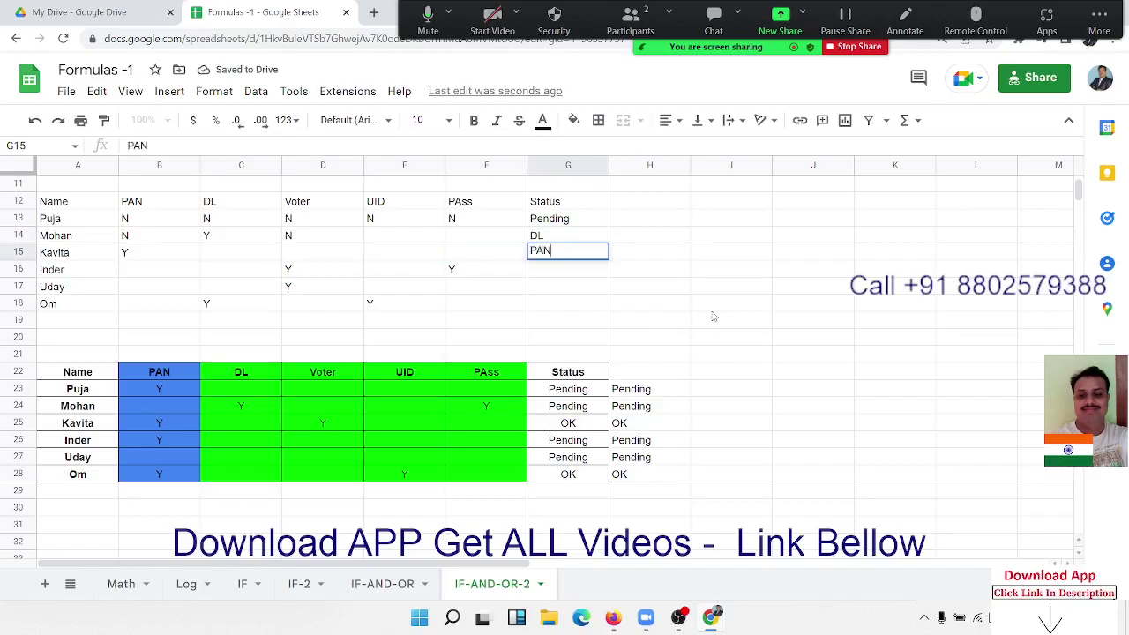
key("Return")
key("Left")
key("Left")
key("Left")
key("Left")
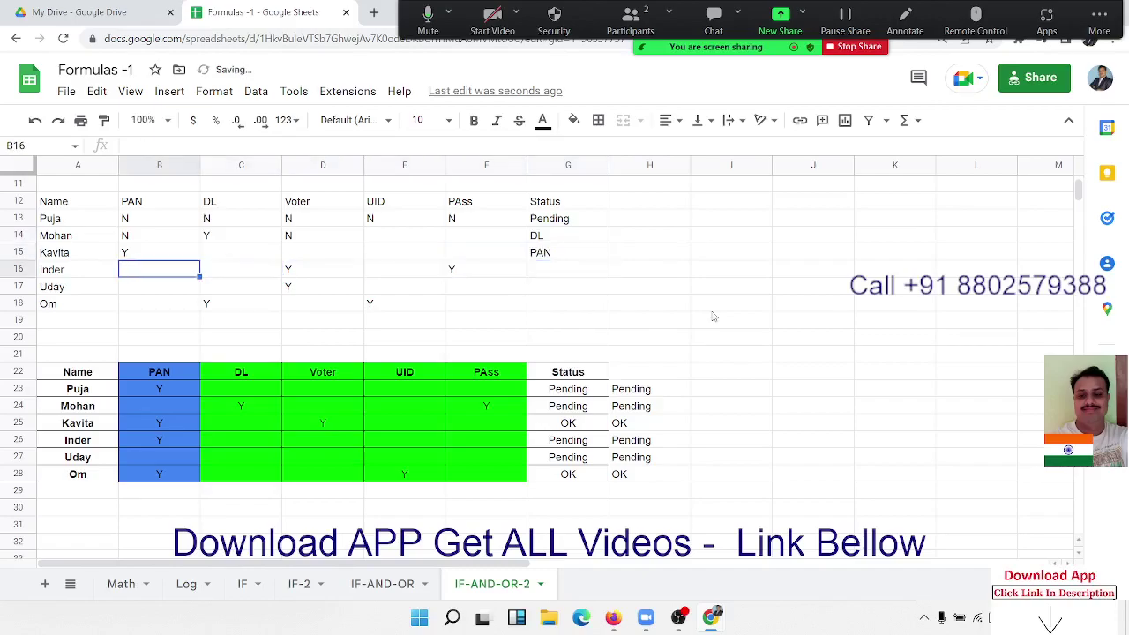
key("Right")
key("Right")
key("Right")
key("Right")
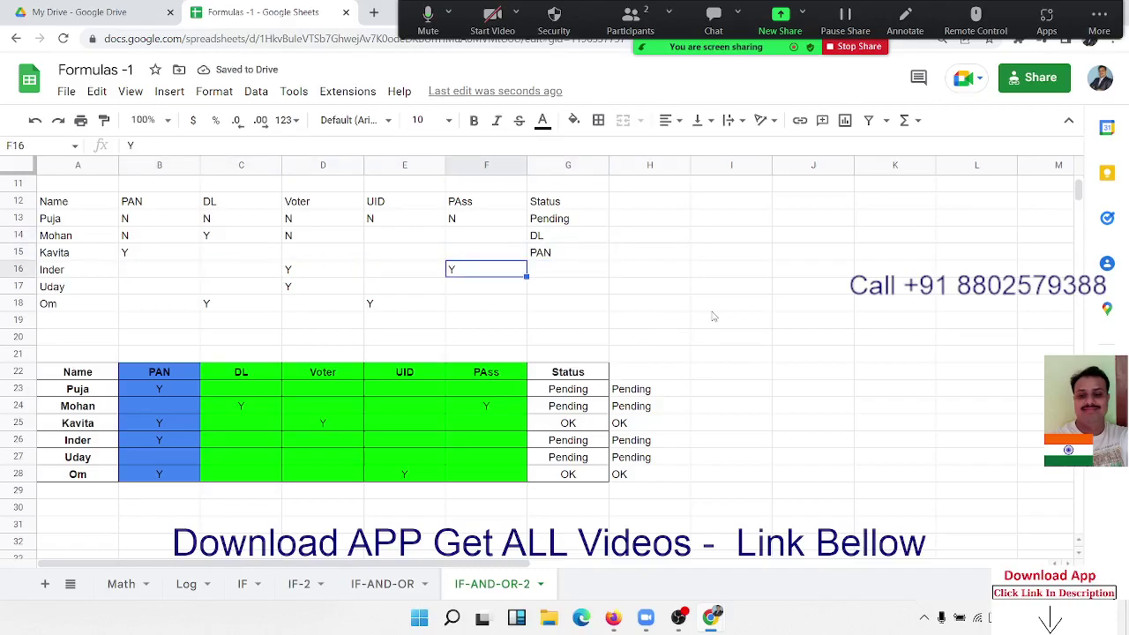
key("Right")
type("V")
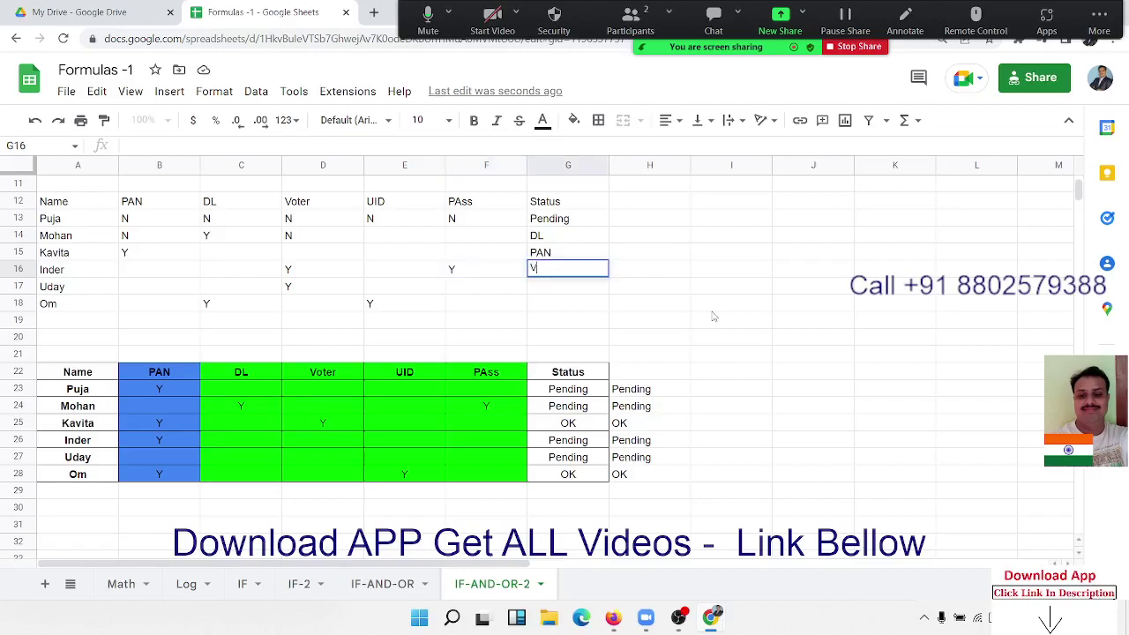
type("oter")
key("Return")
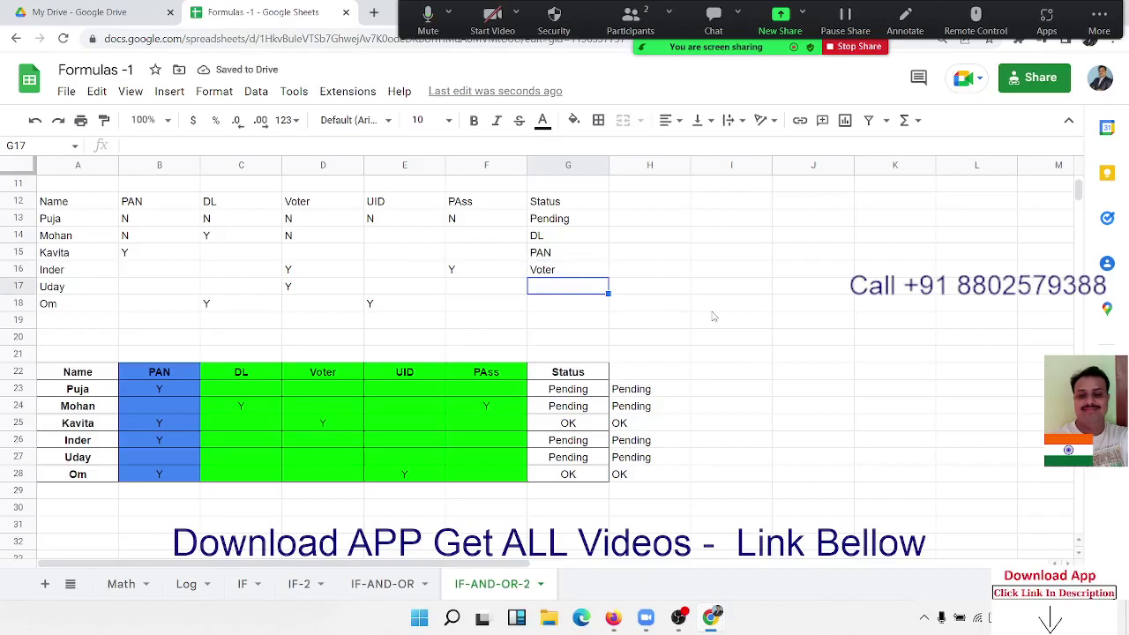
key("Up")
key("Up")
key("Up")
key("Up")
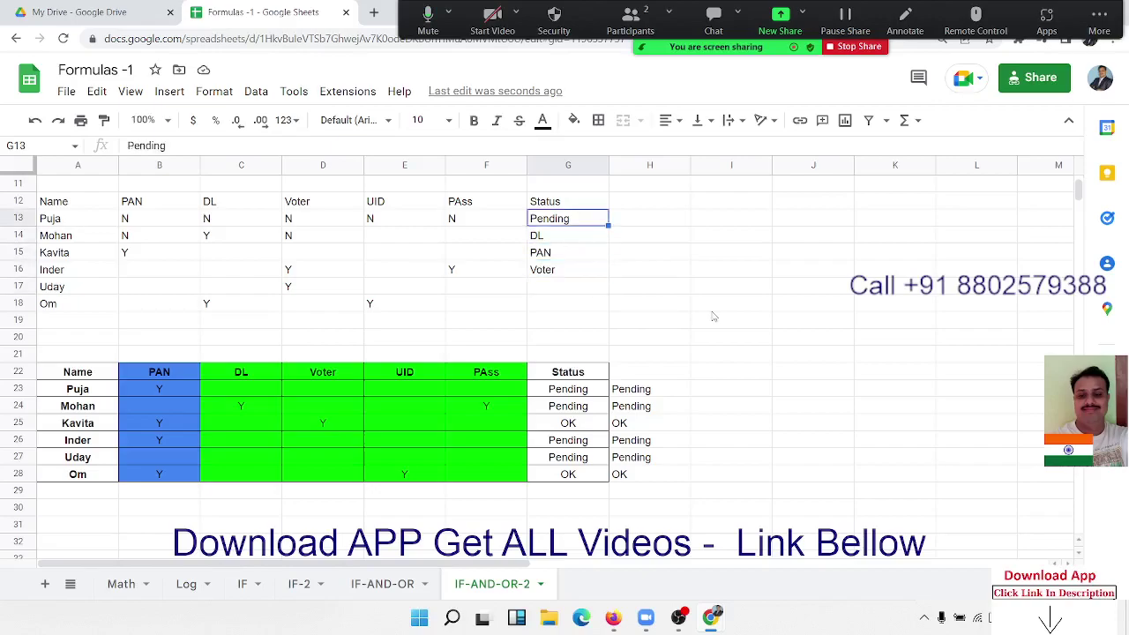
key("shift+Down")
key("shift+Down")
key("shift+Down")
key("shift+Down")
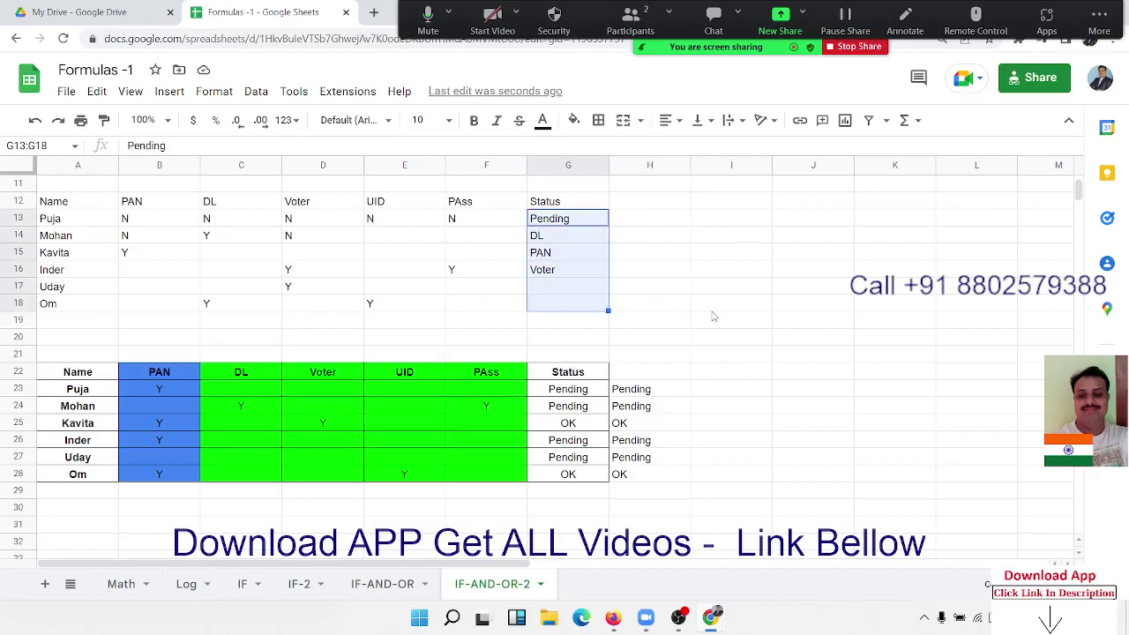
key("Delete")
key("Up")
key("Down")
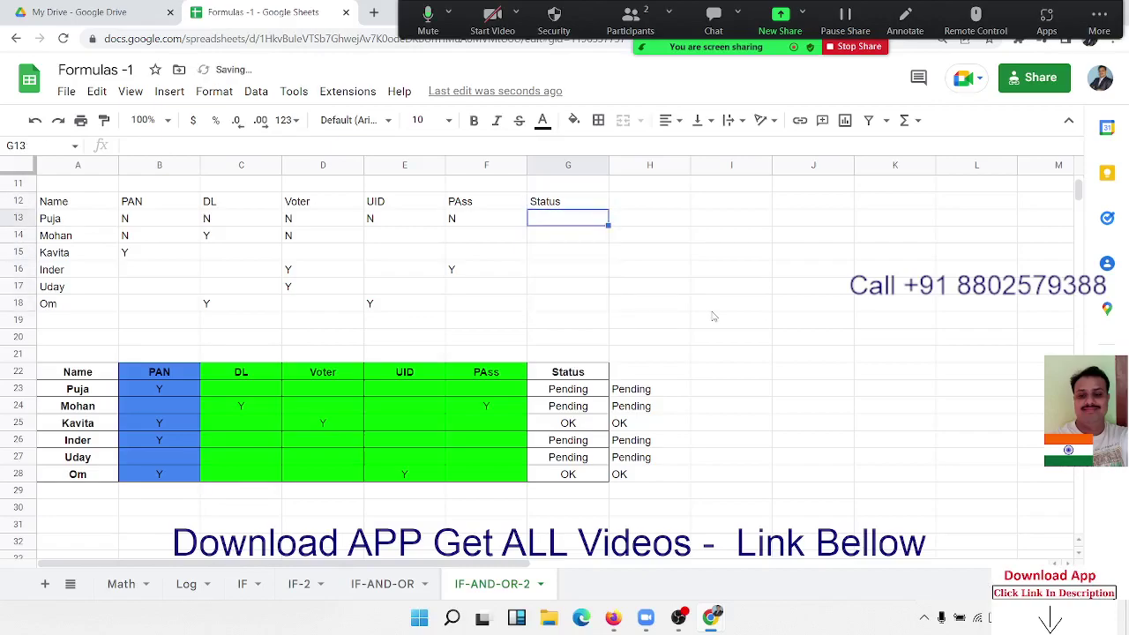
- Start G13's formula with IF tests on B13 and C13 for "y", returning $B$12 and $C$12
type("=")
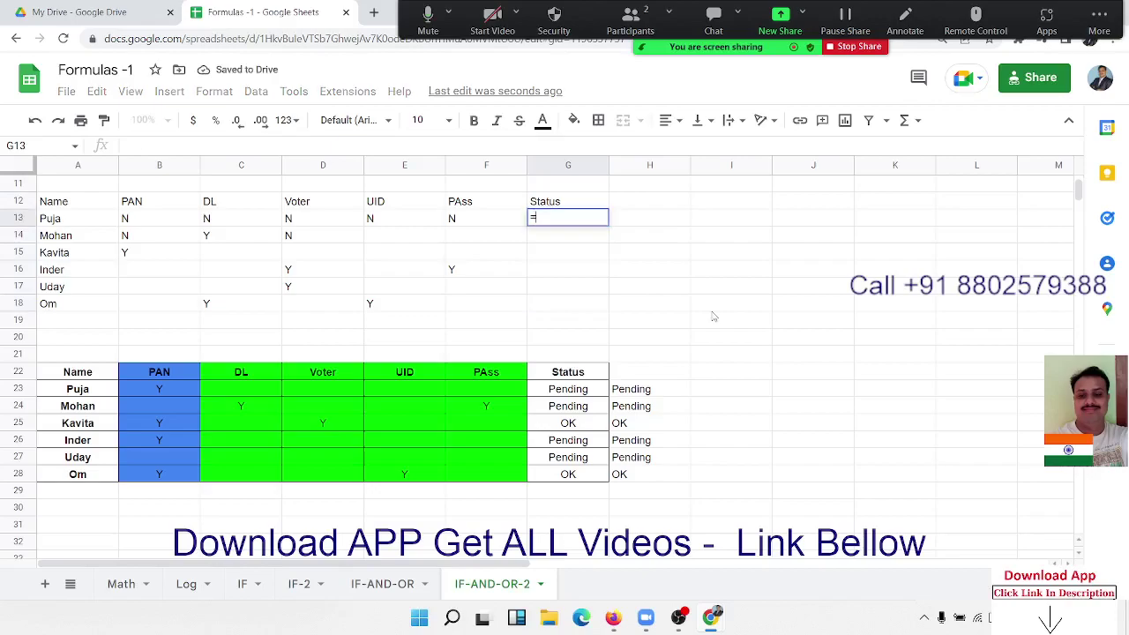
type("if")
key("Tab")
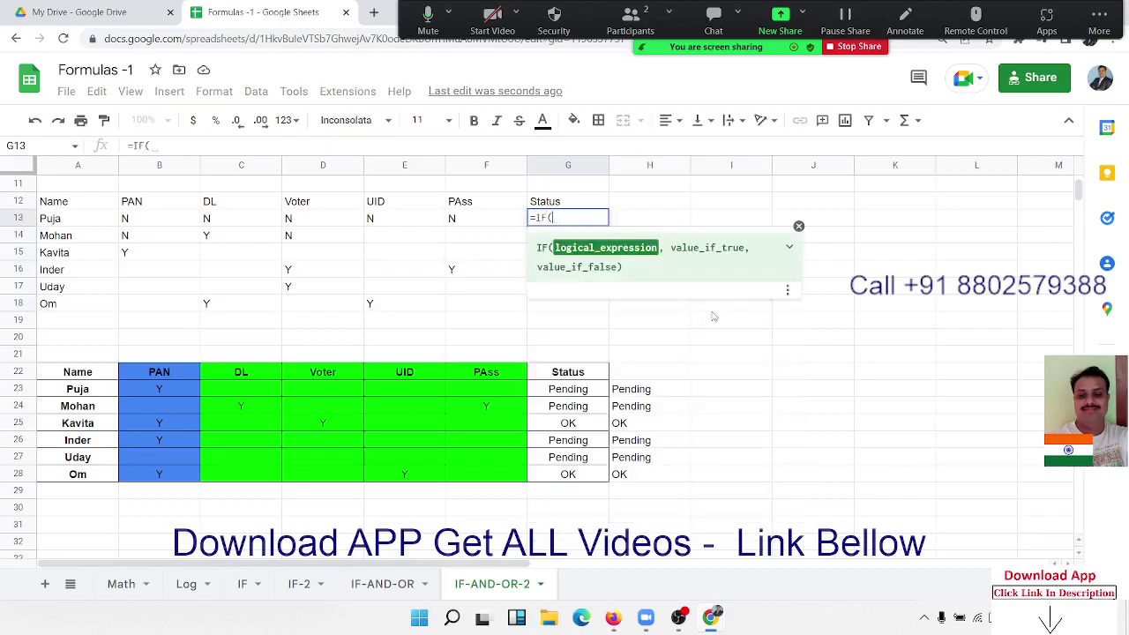
left_click(139, 223)
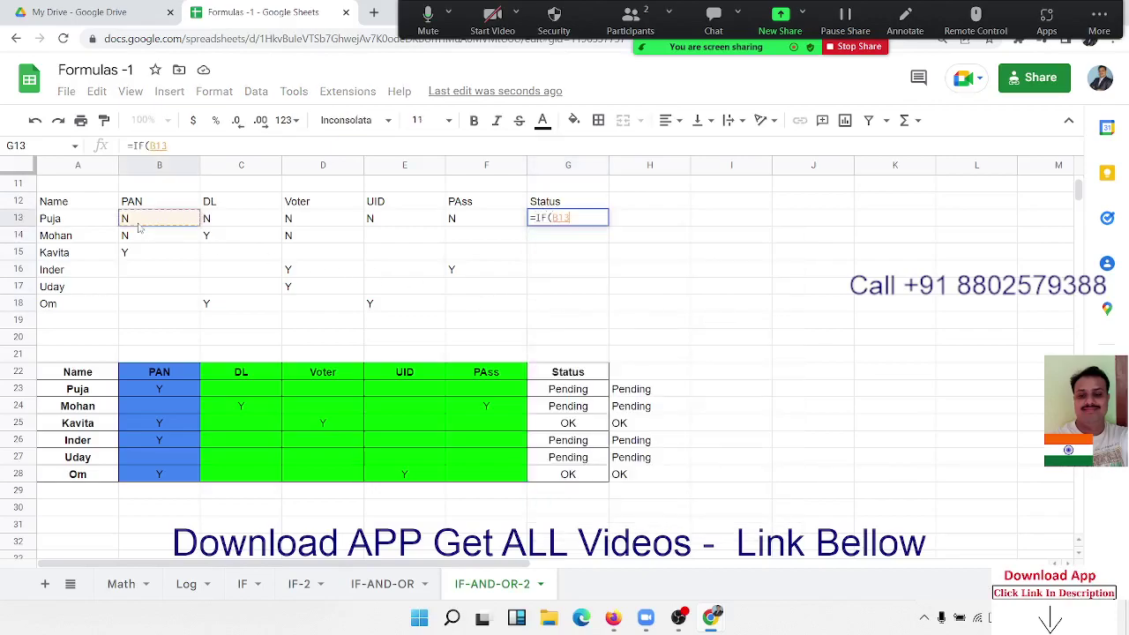
type("=\"y\"")
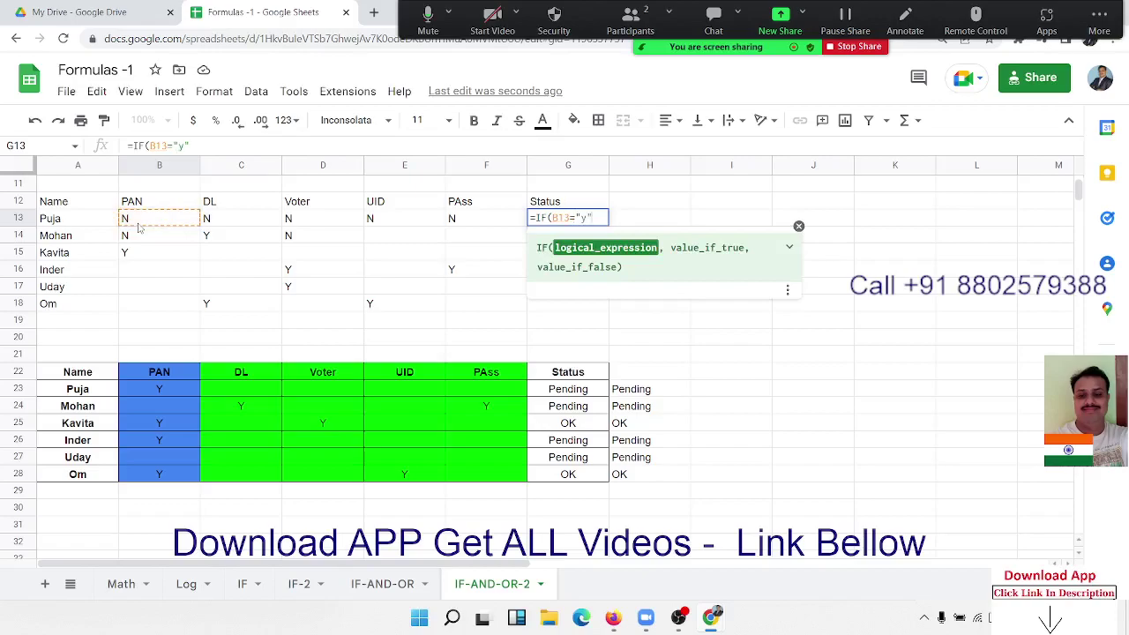
type(",")
left_click(130, 208)
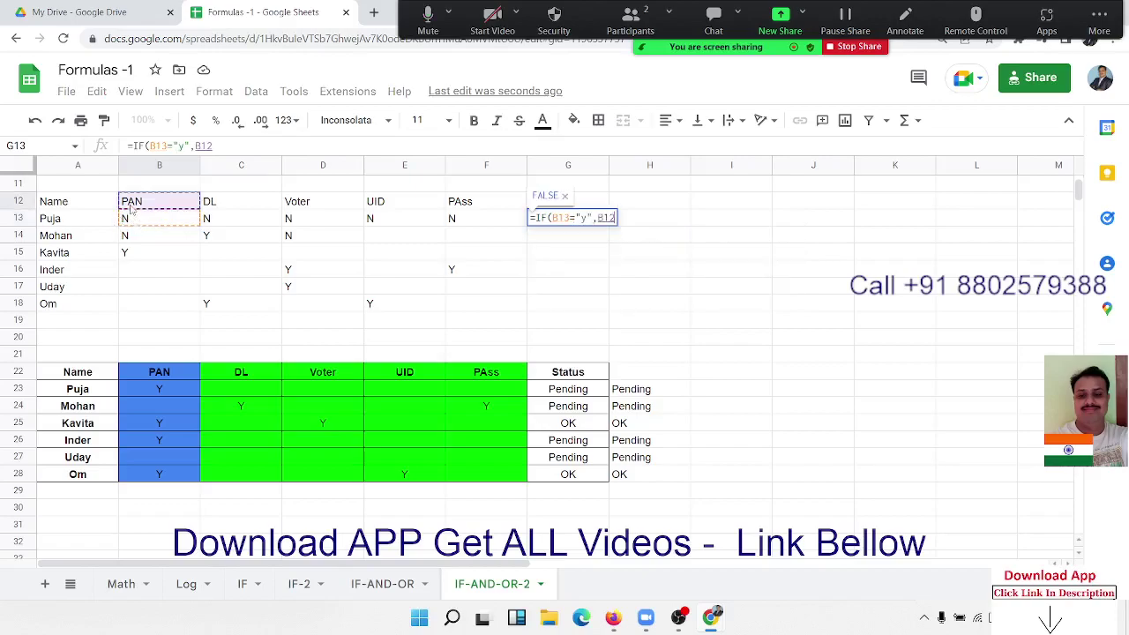
key("F4")
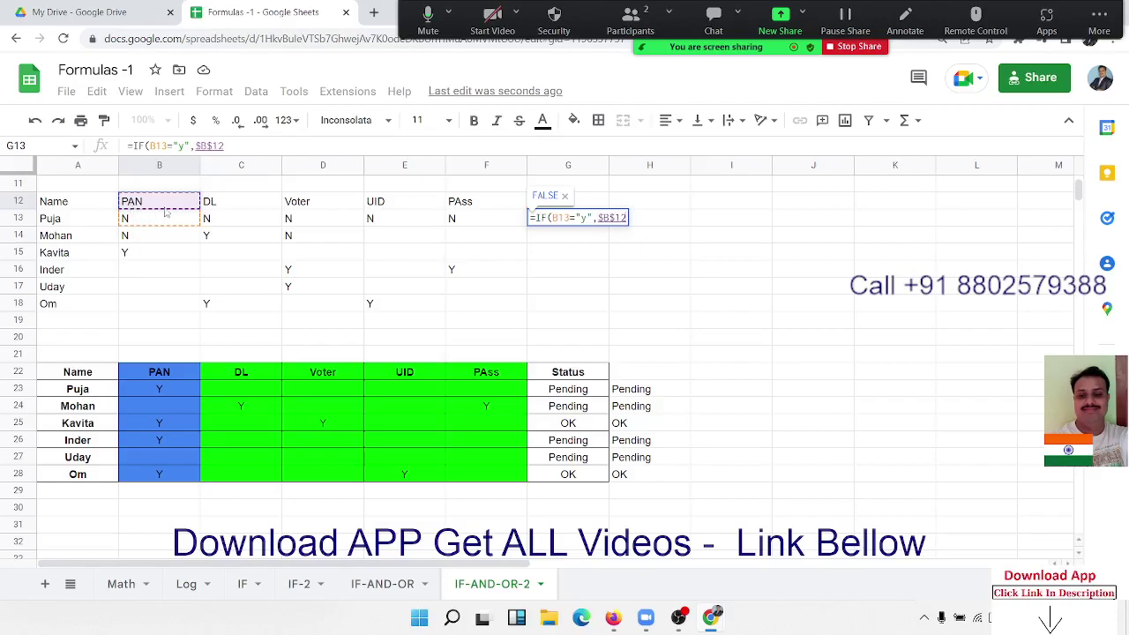
type(",")
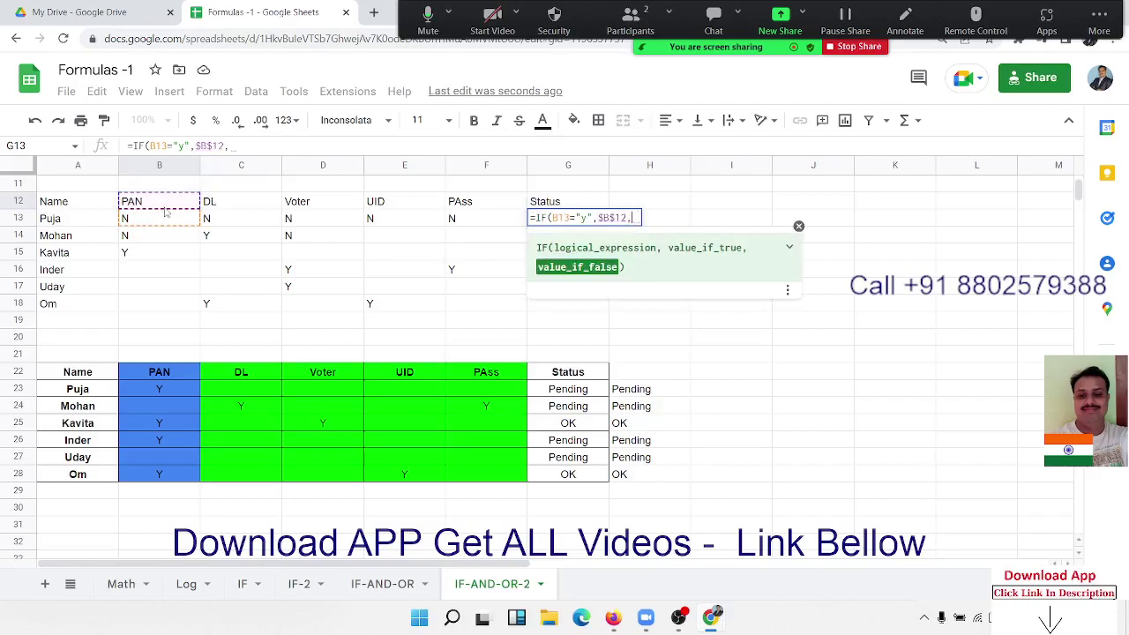
type("if")
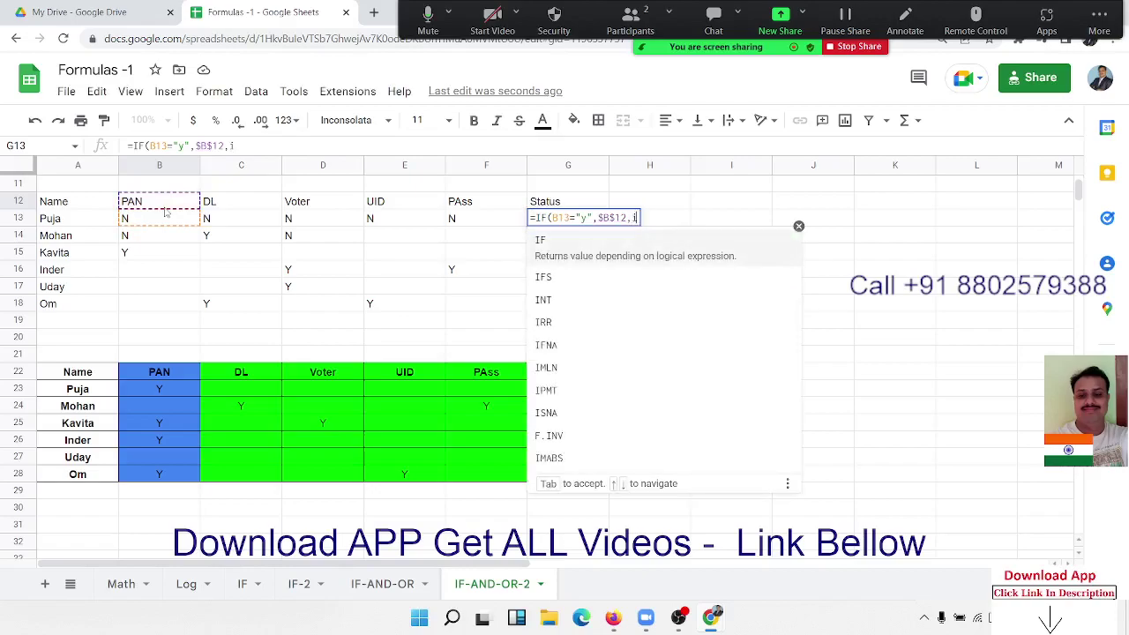
key("Tab")
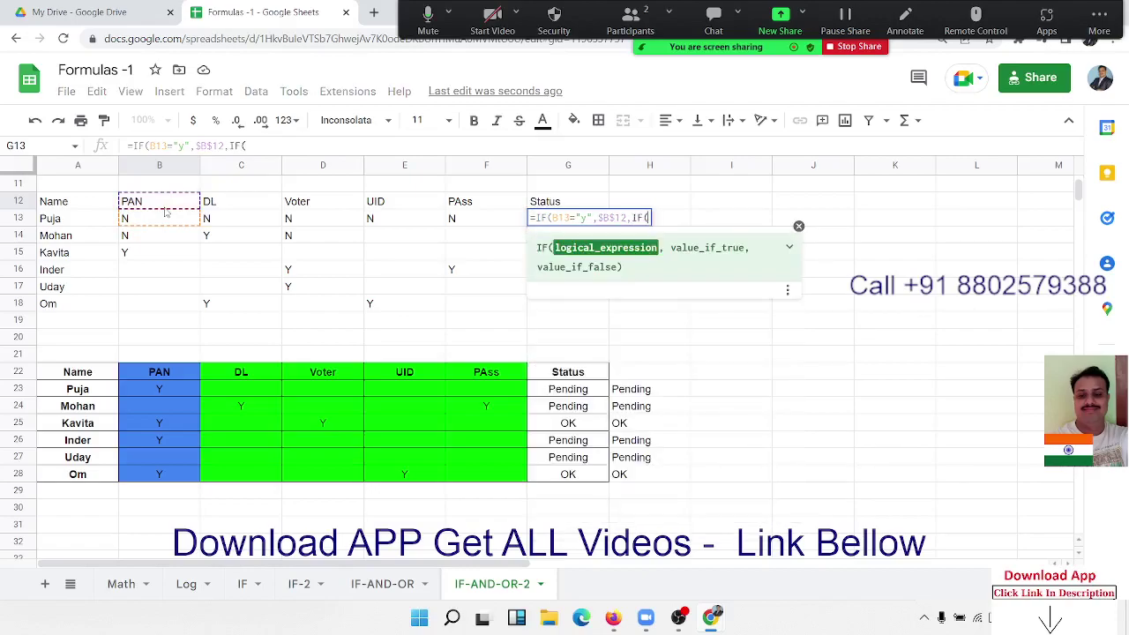
left_click(220, 224)
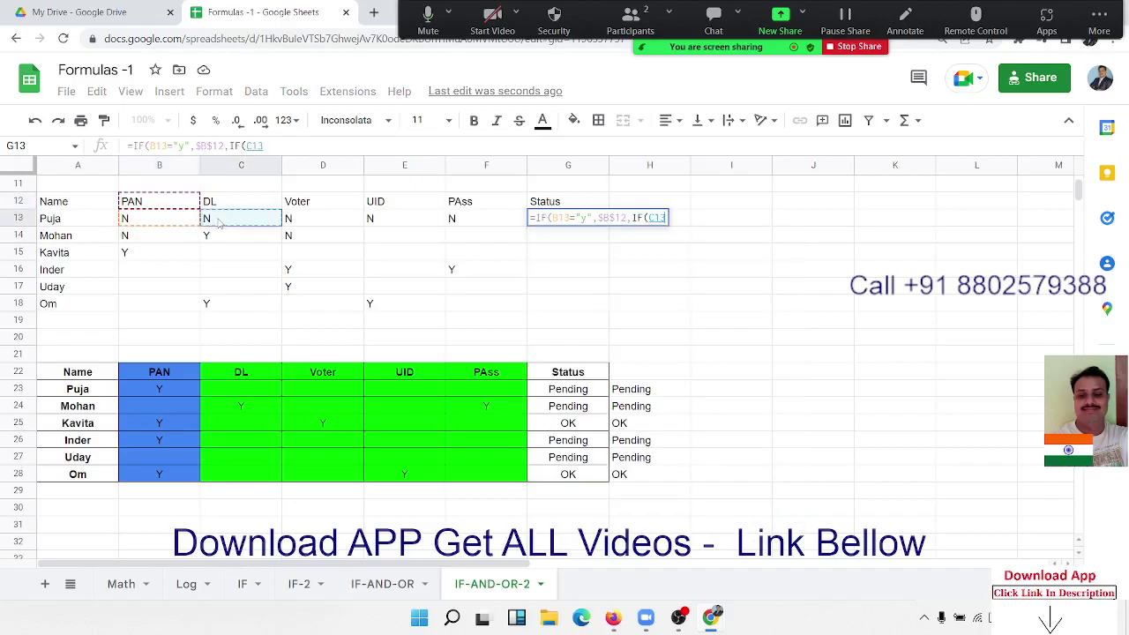
type("=\"y\"")
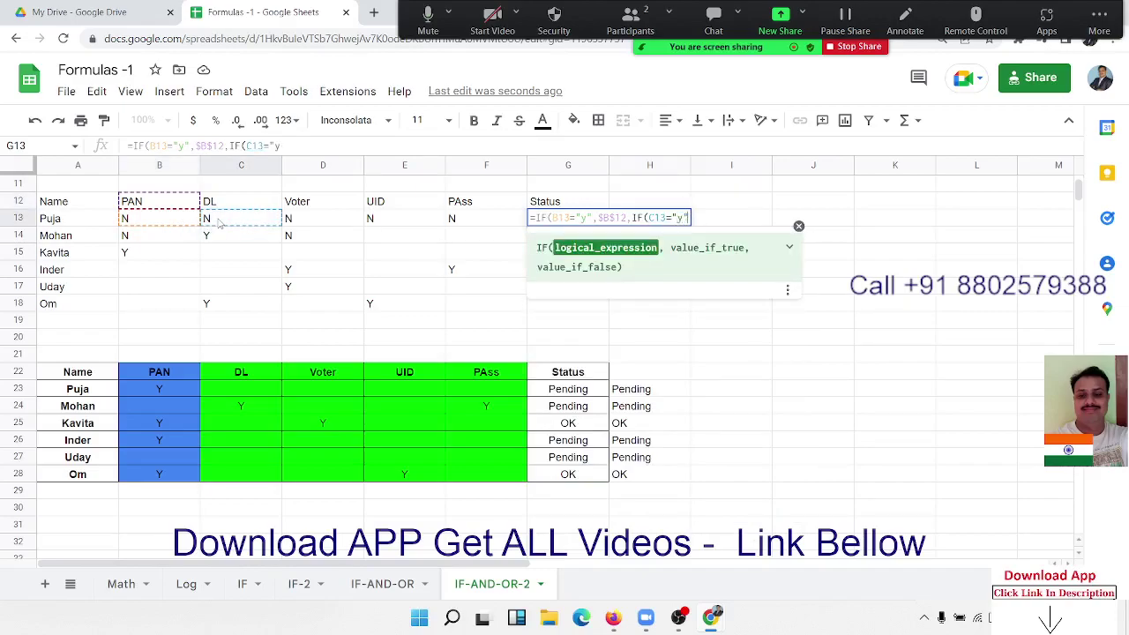
type(",")
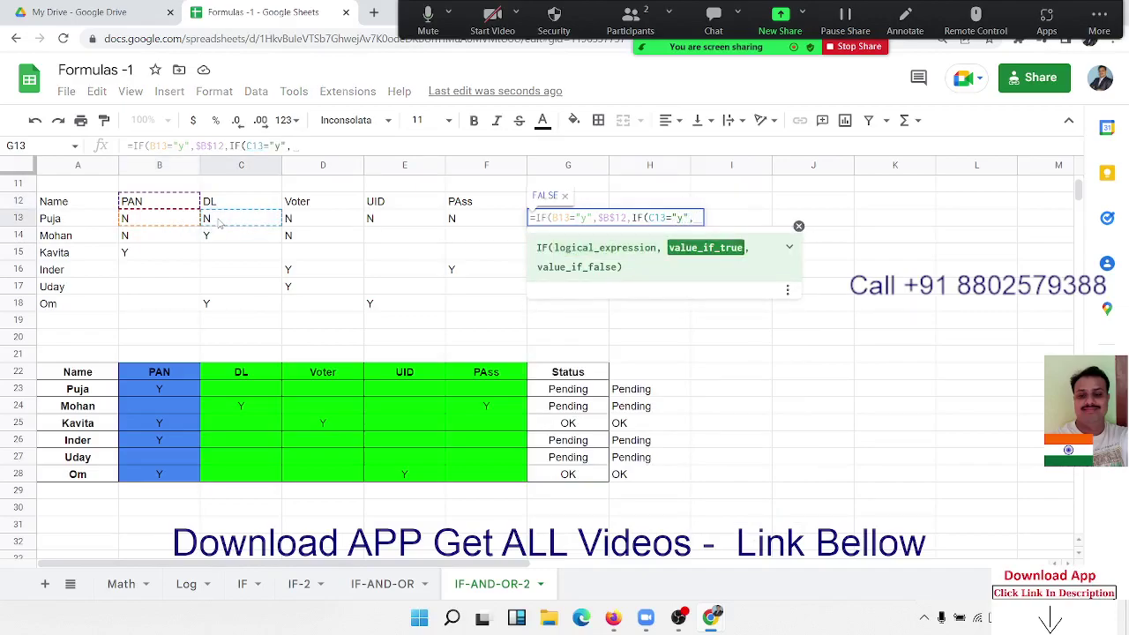
left_click(213, 206)
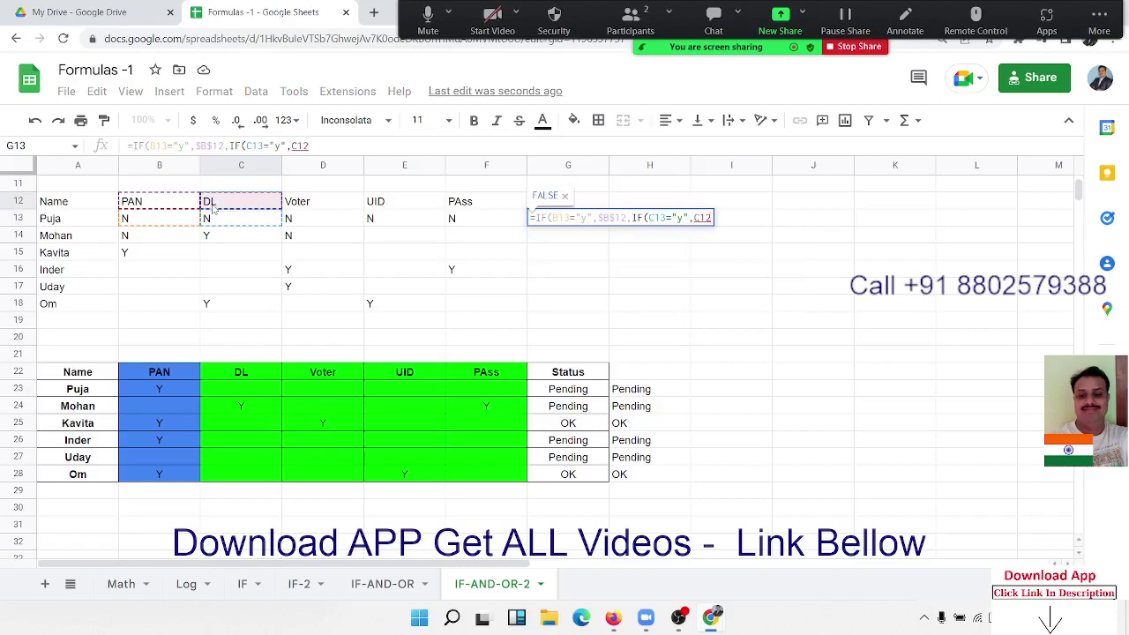
key("F4")
- Add nested IF tests on D13 and E13 for "y", returning $D$12 and $E$12
type(",I")
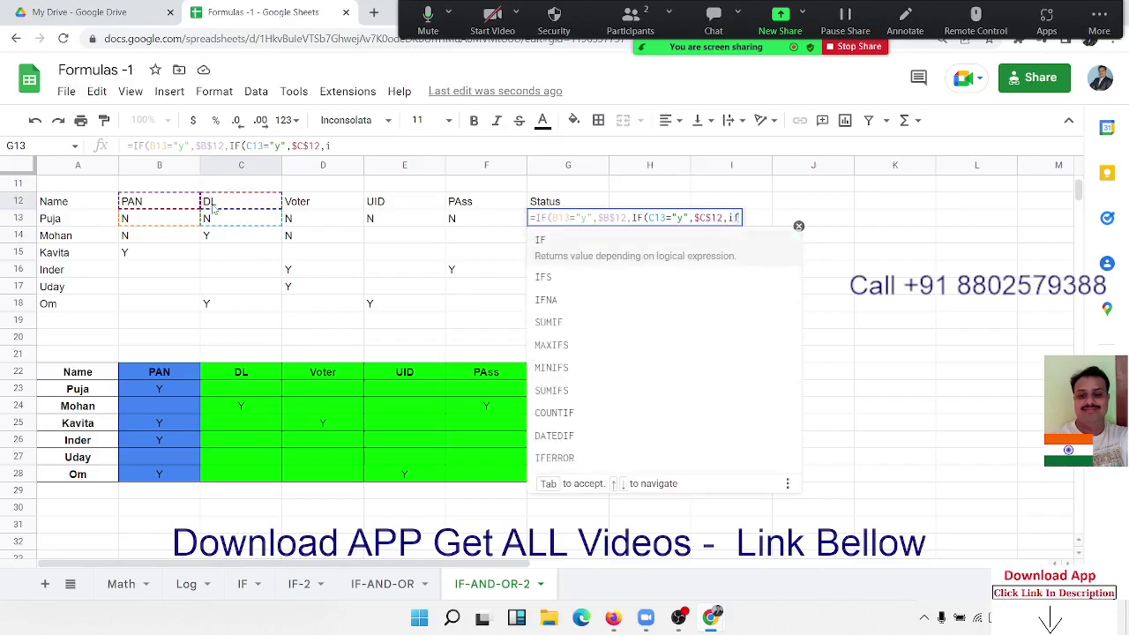
type("F(")
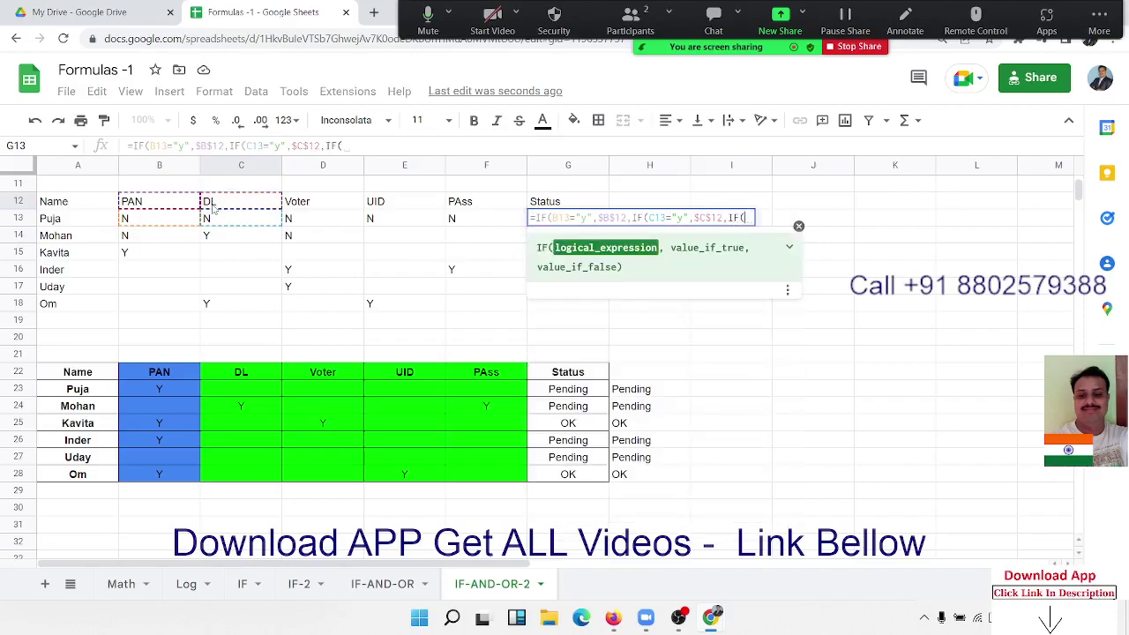
left_click(338, 224)
type("=")
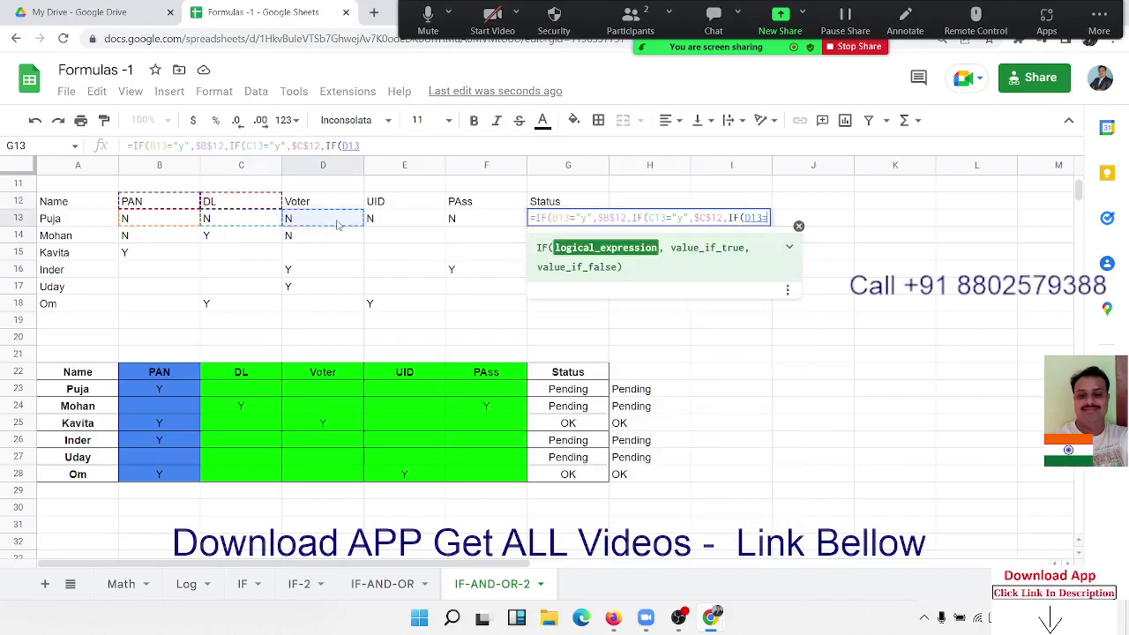
type("\"y\"")
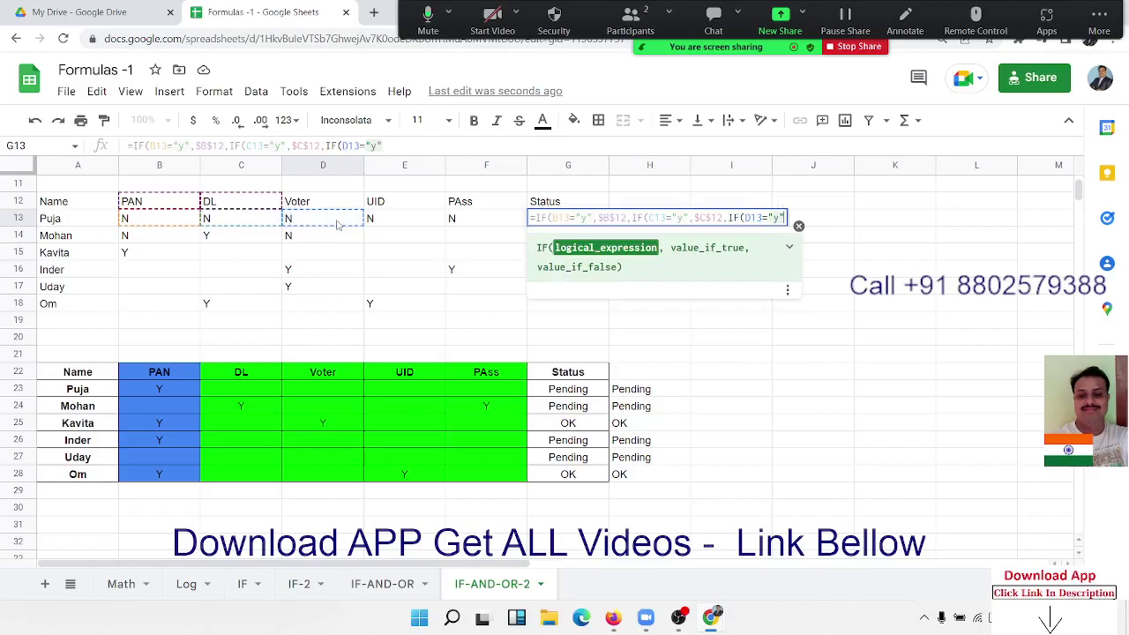
type(",")
left_click(336, 208)
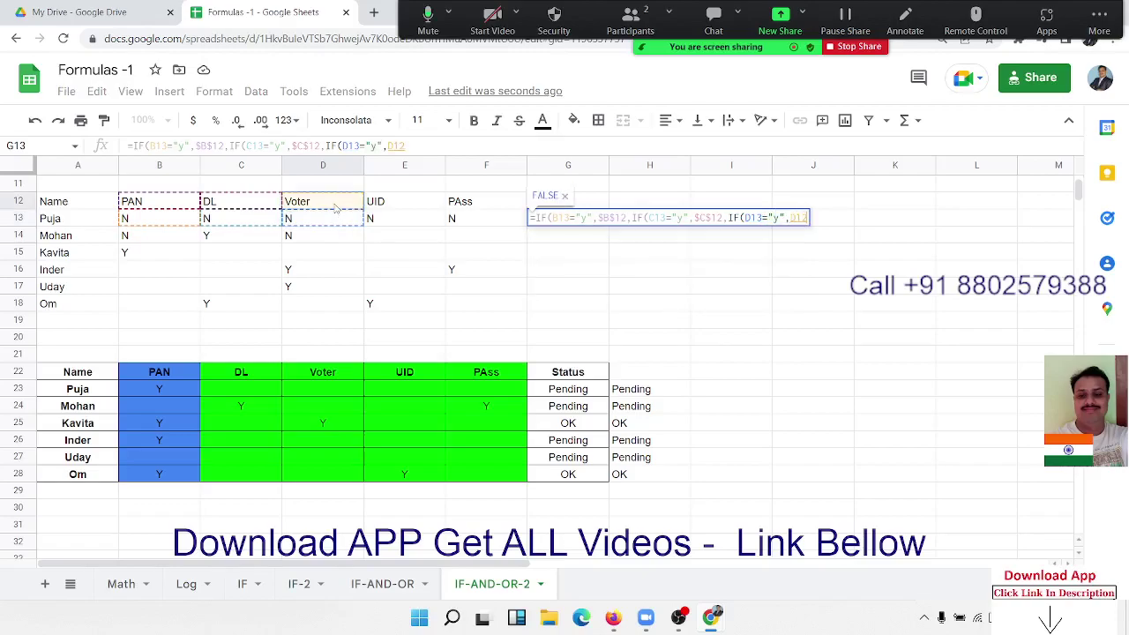
key("F4")
type("$D$12,IF(")
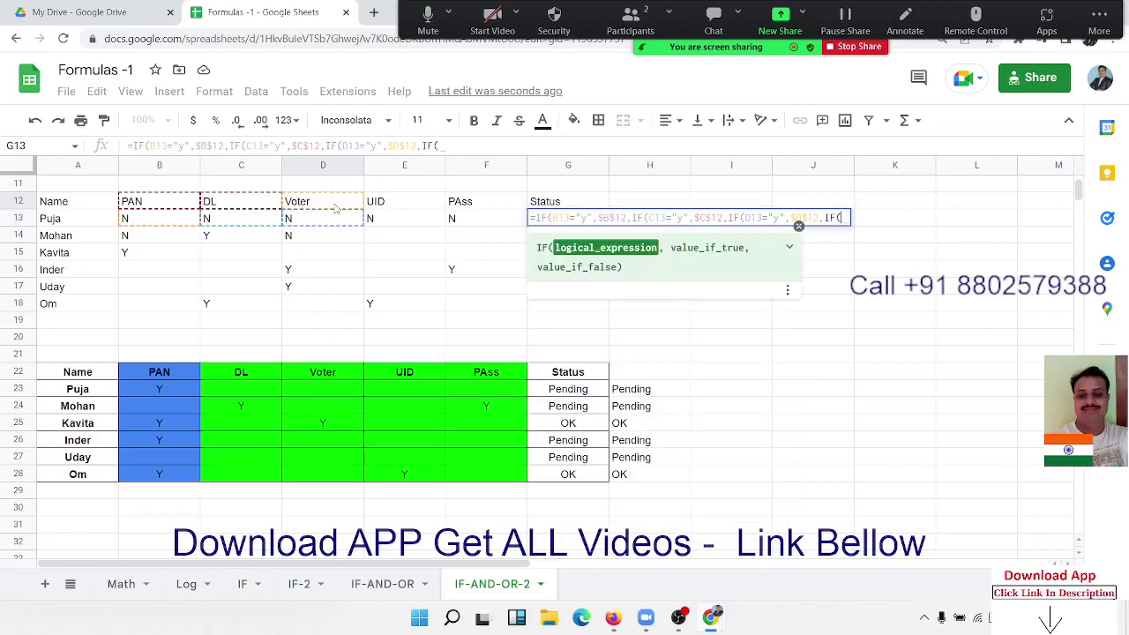
left_click(378, 218)
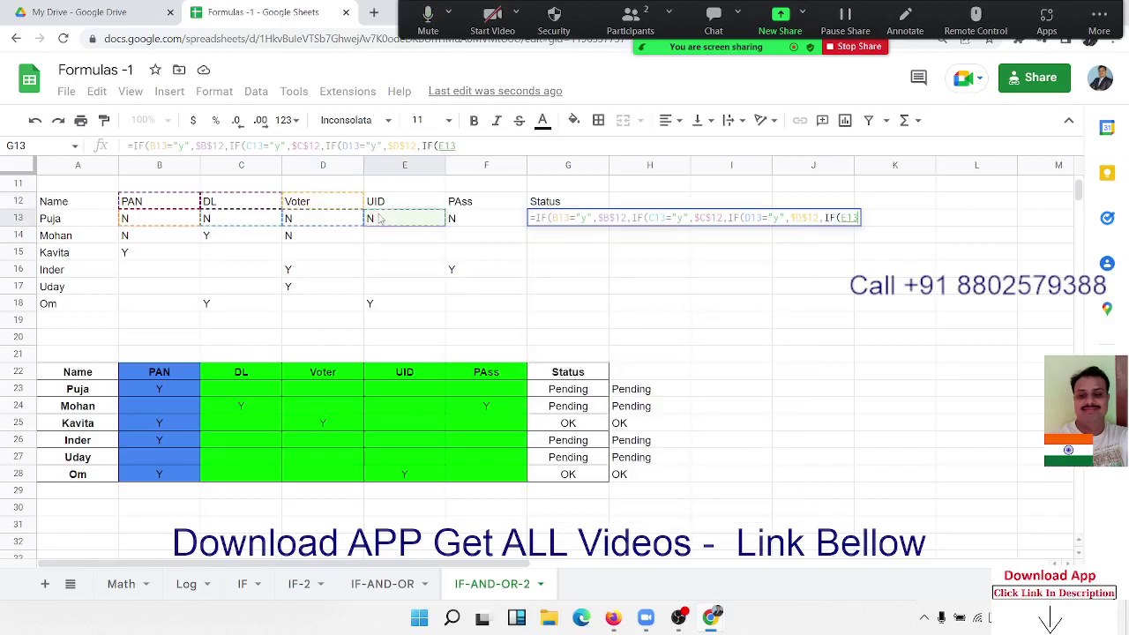
type("=\"")
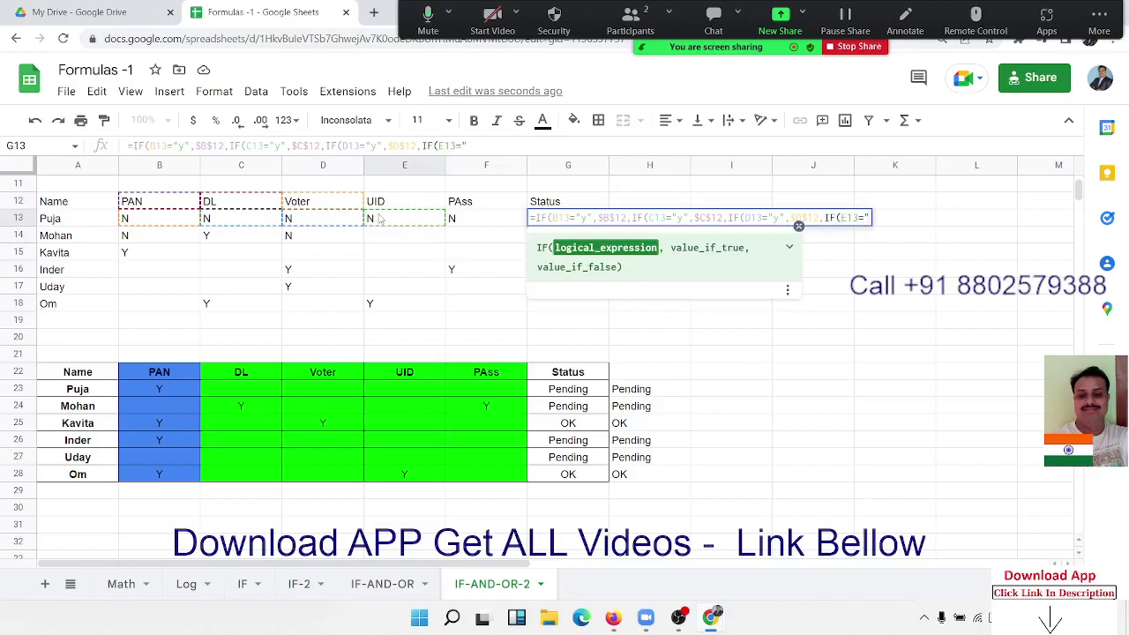
type("y\"")
type(",")
left_click(375, 206)
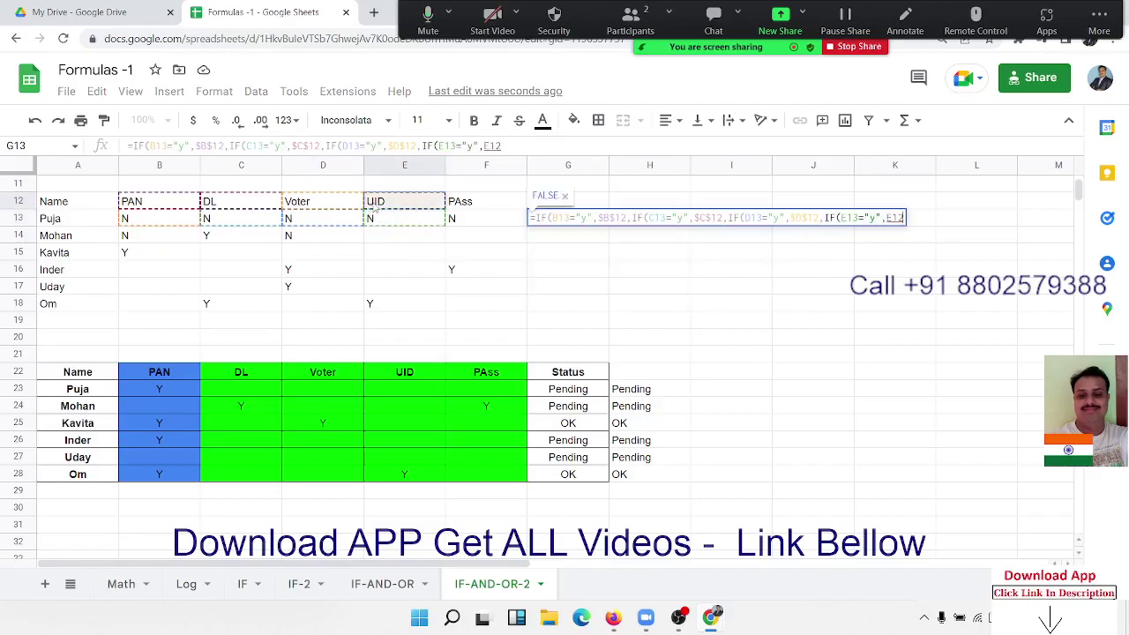
key("F4")
- Finish with the F13 test returning $F$12 and a "Pending" fallback, fixing stray parentheses
type(",IF")
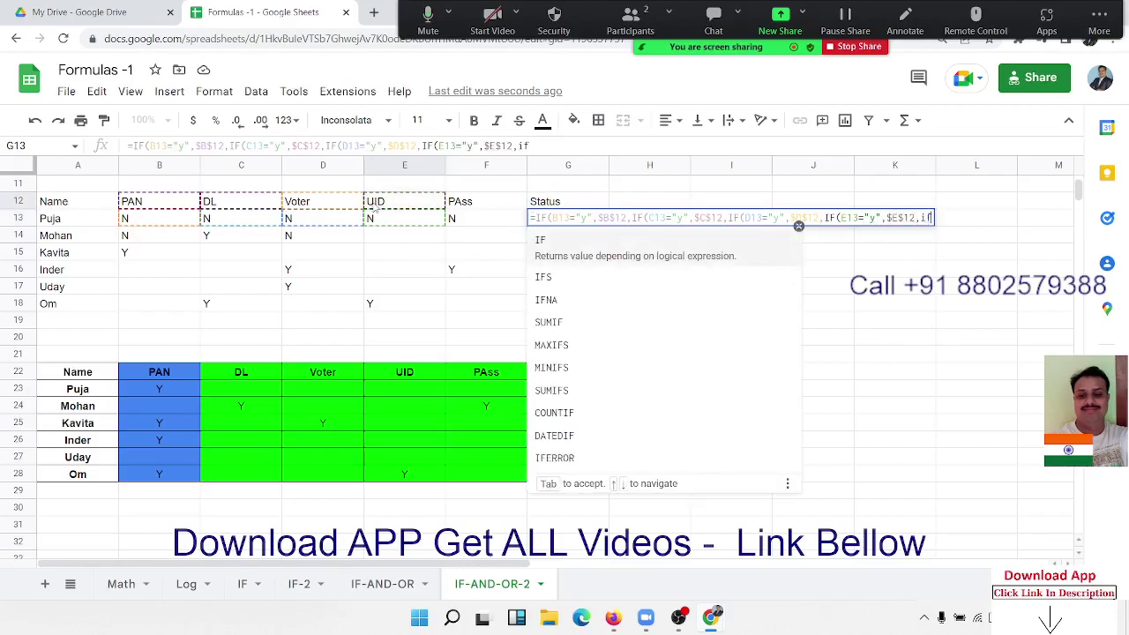
type("(")
left_click(462, 219)
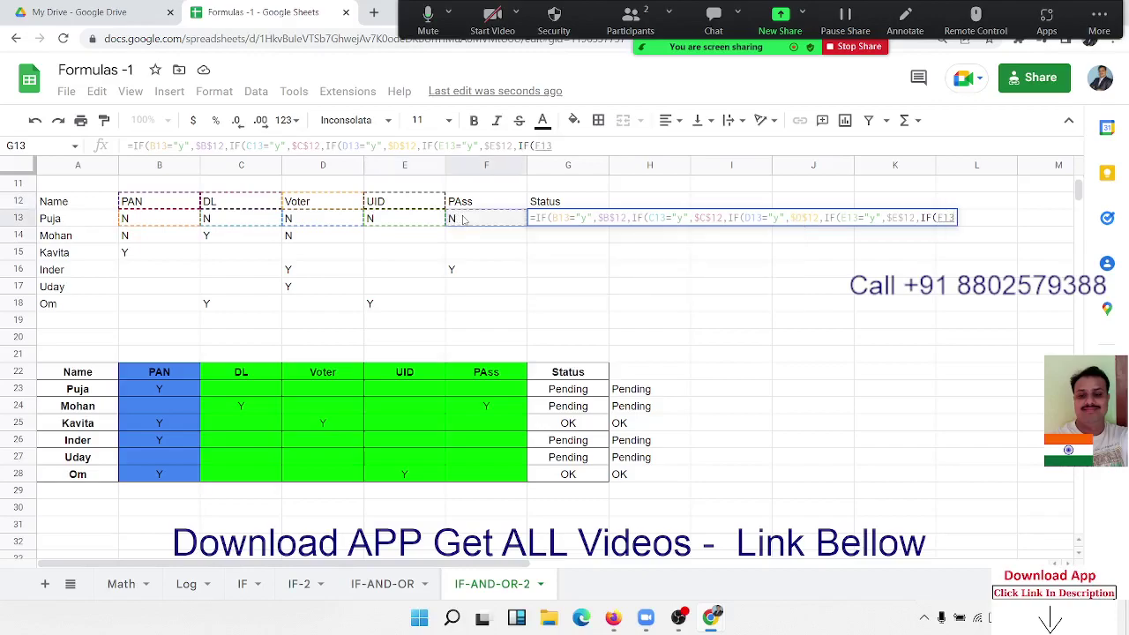
type("=\"y\"")
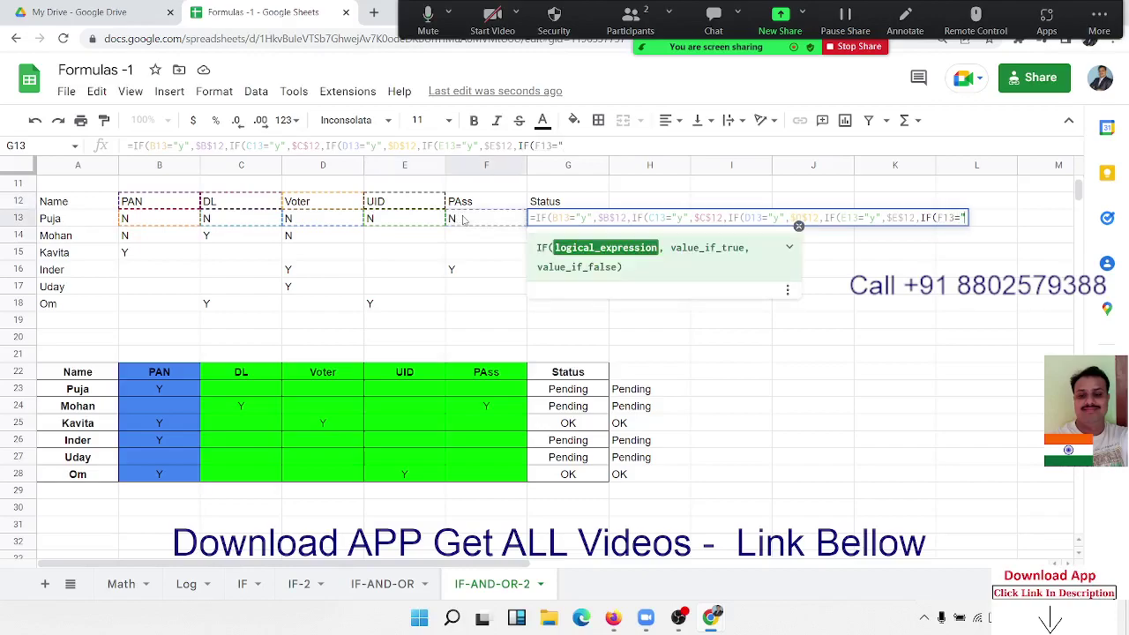
type("\"")
left_click(477, 205)
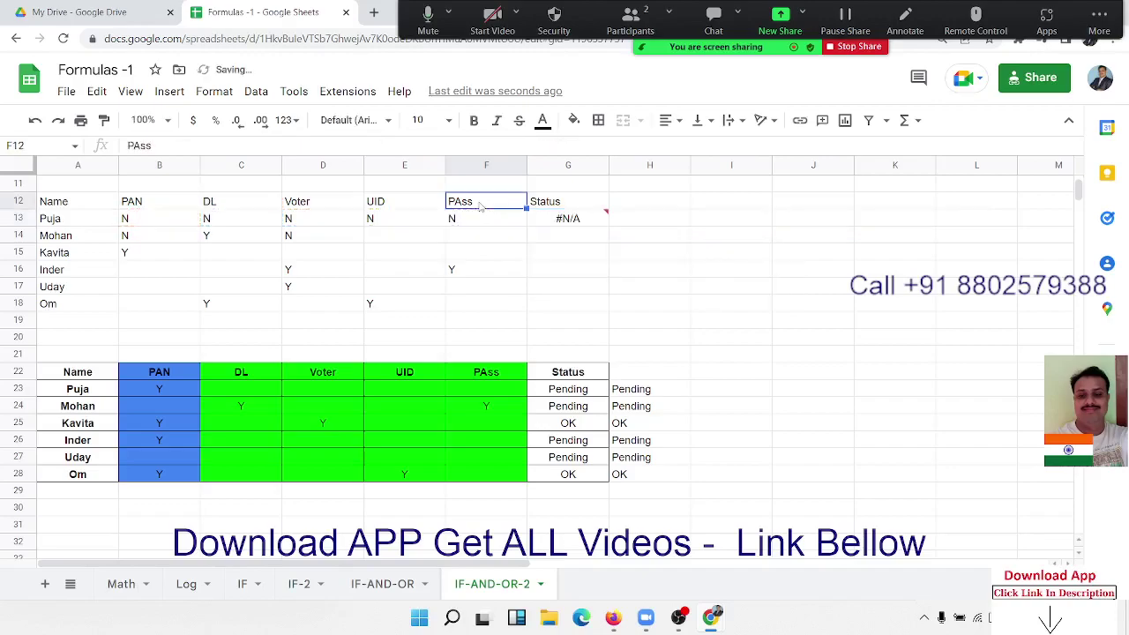
left_click(547, 221)
double_click(547, 220)
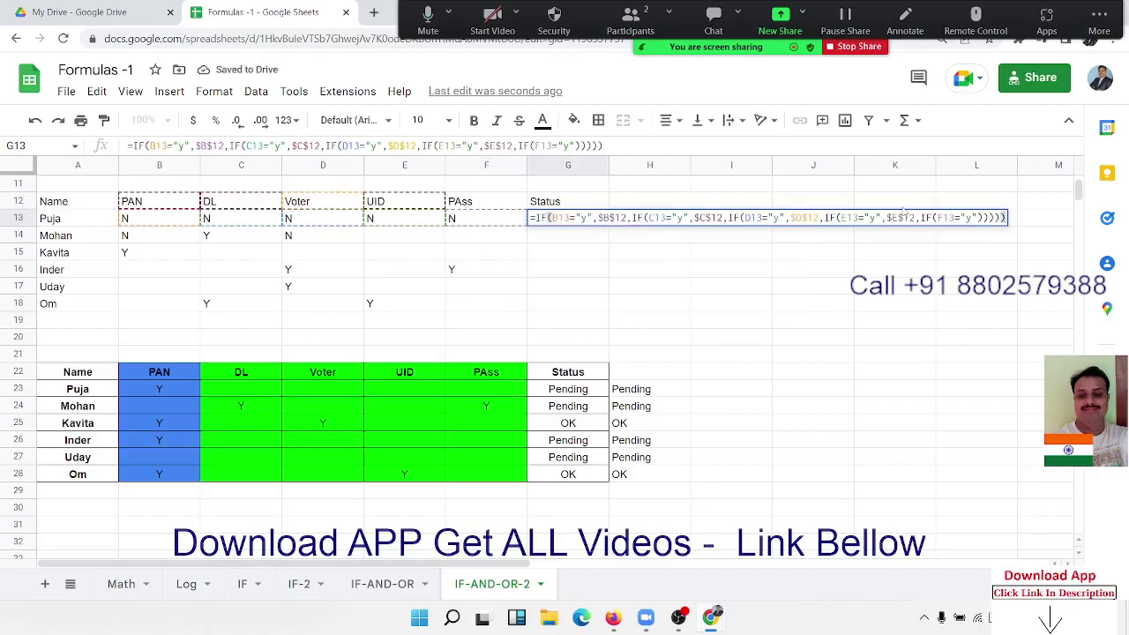
key("BackSpace")
key("BackSpace")
key("BackSpace")
key("BackSpace")
key("BackSpace")
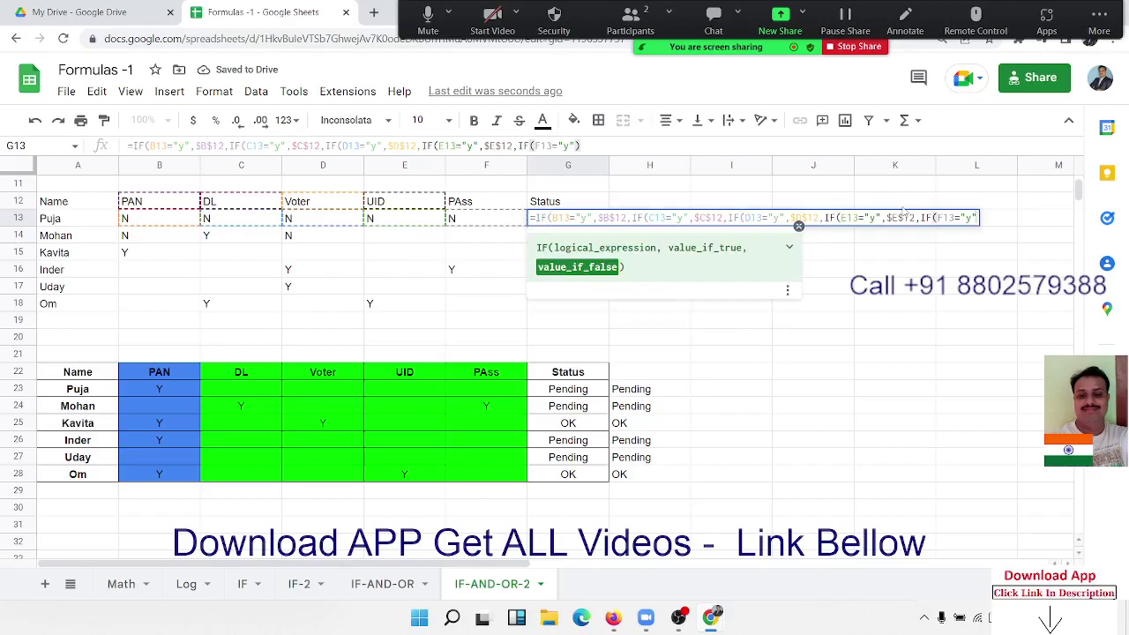
key("BackSpace")
type(",")
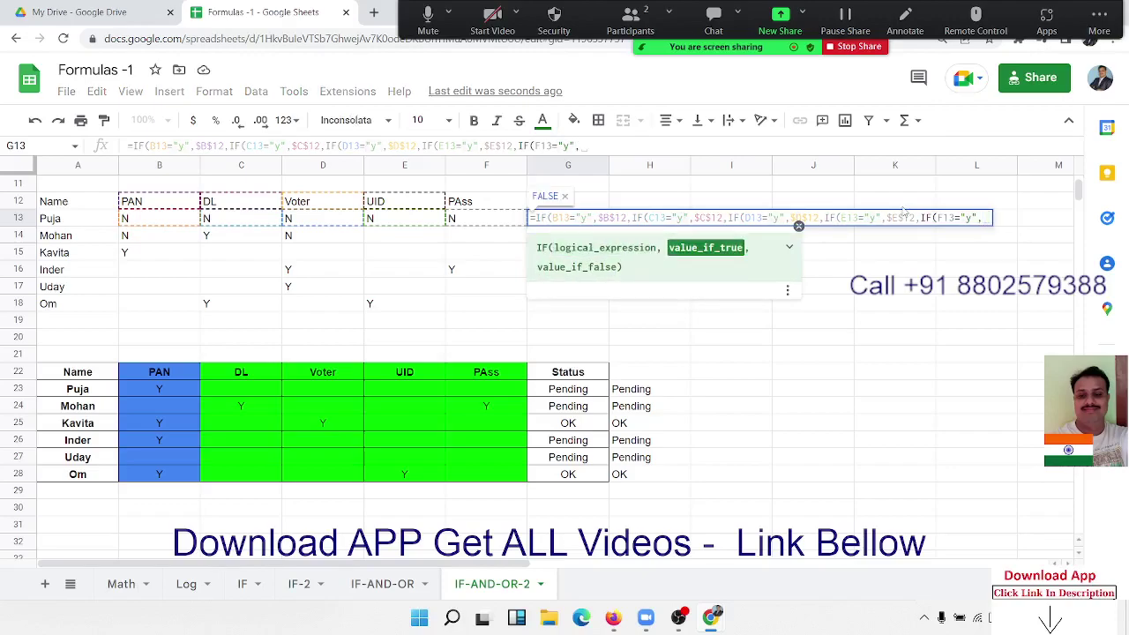
left_click(483, 204)
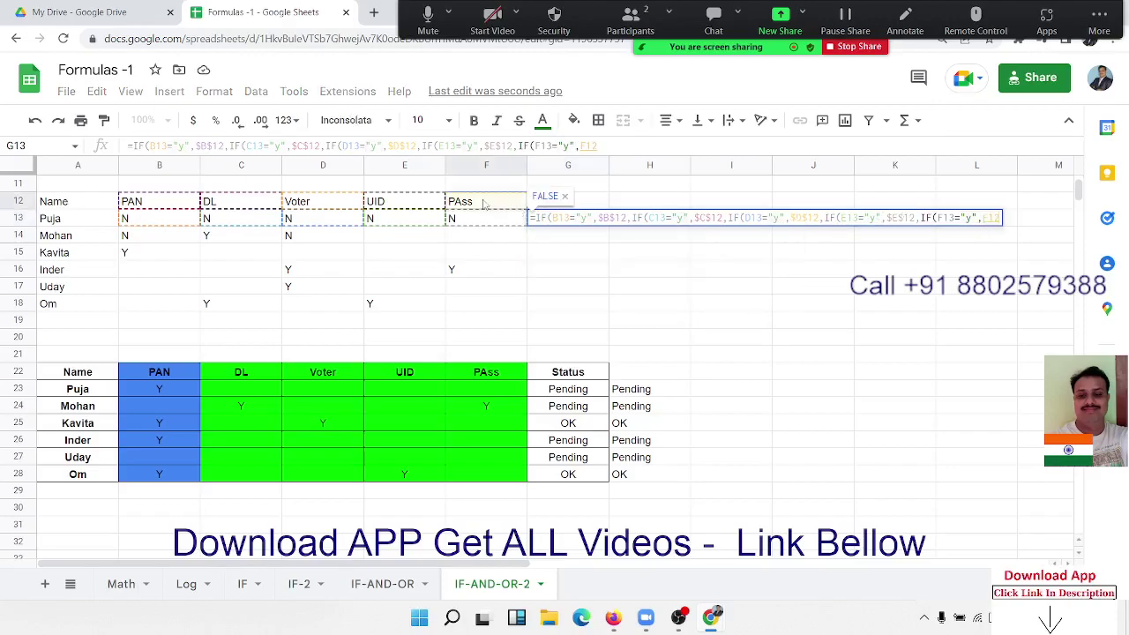
key("F4")
type("$F$12,")
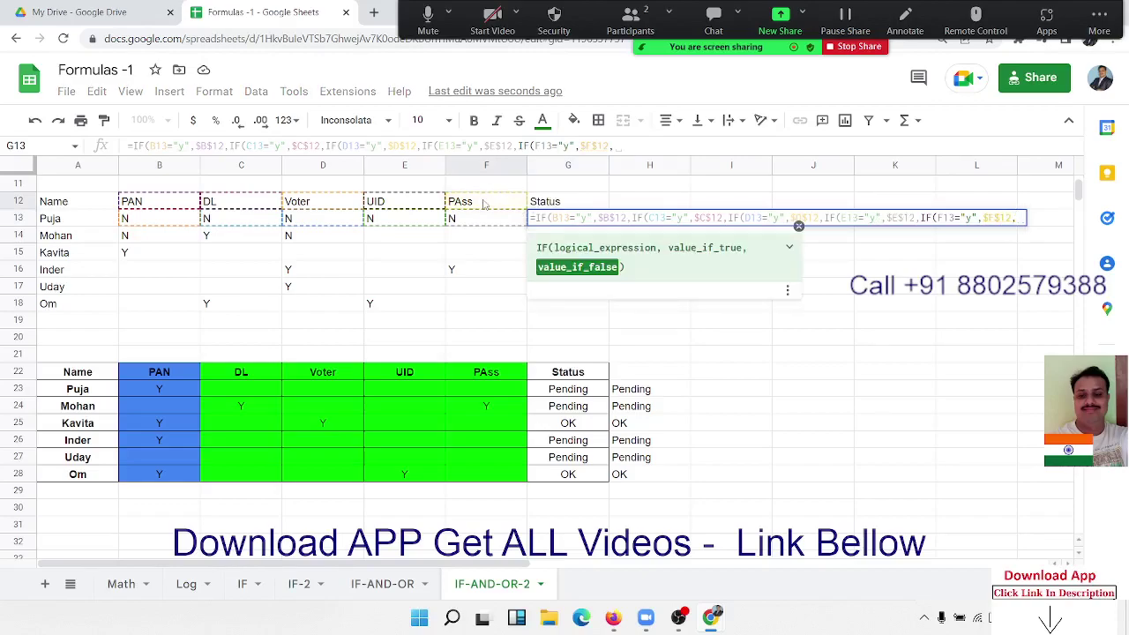
type("\"P")
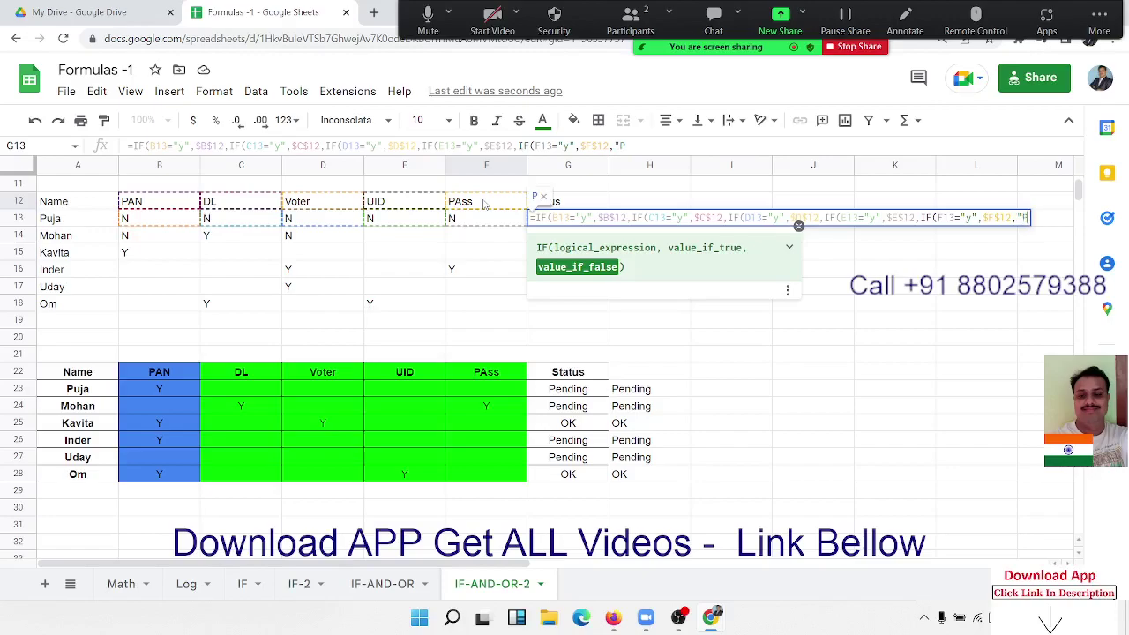
type("end")
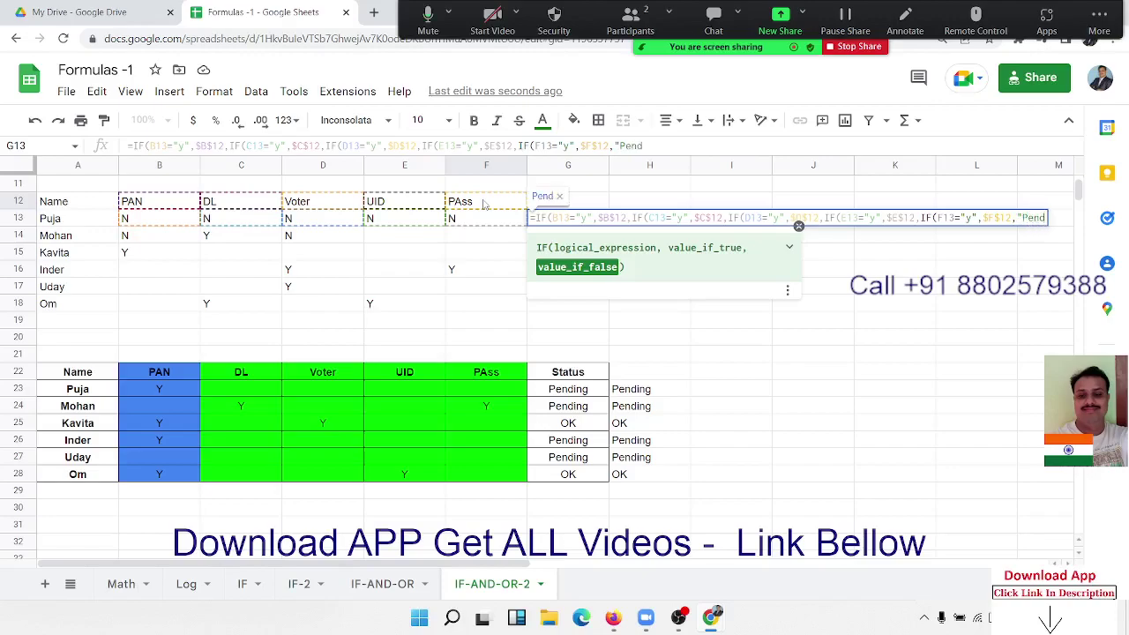
type("ing\")")
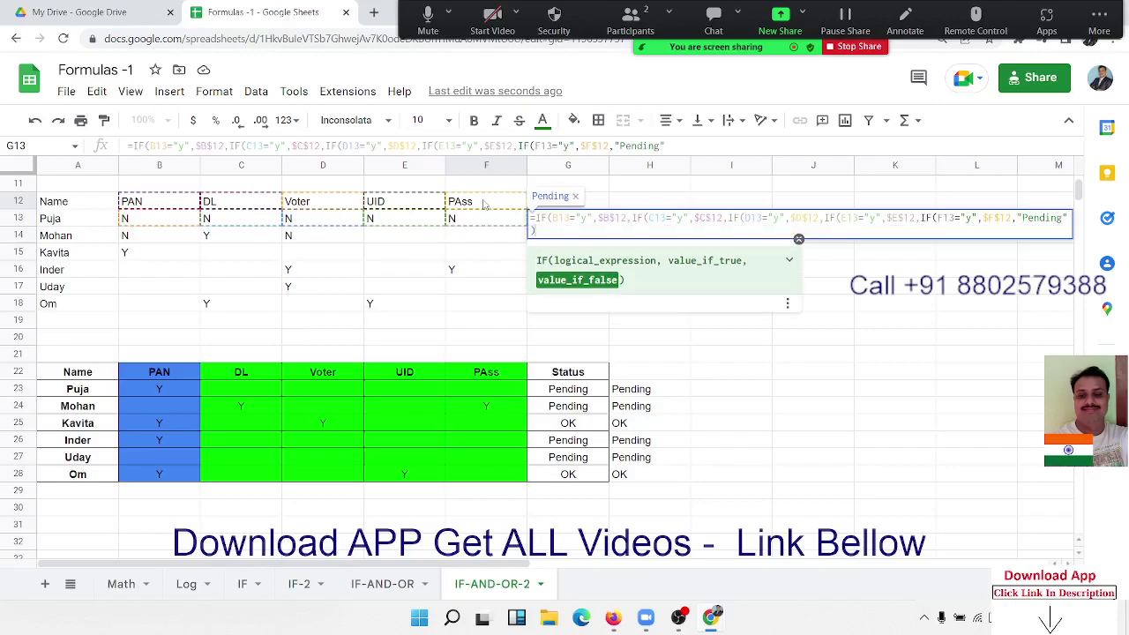
- Commit G13's formula, fill it to G18, then highlight the B13 and C13 checks and their results
key("Return")
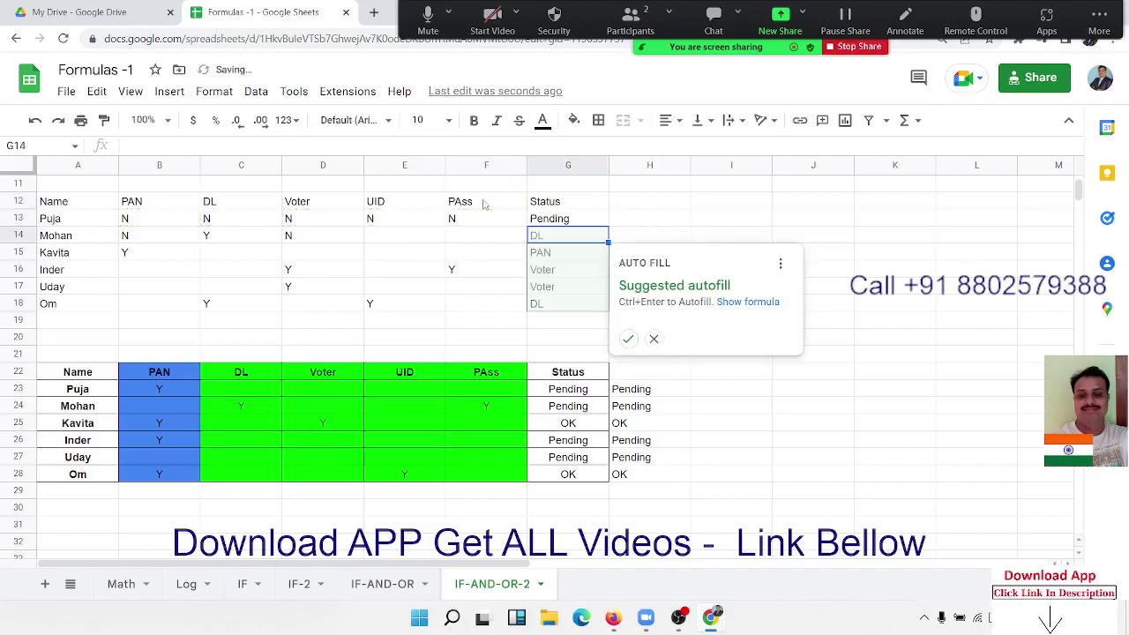
left_click(628, 342)
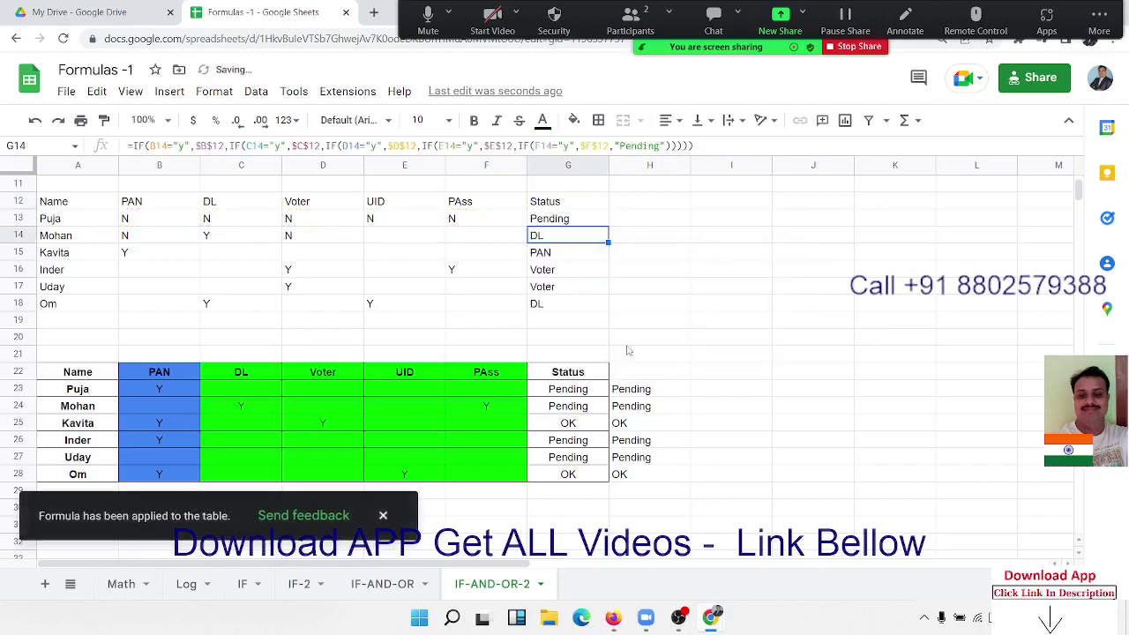
left_click(575, 224)
double_click(576, 222)
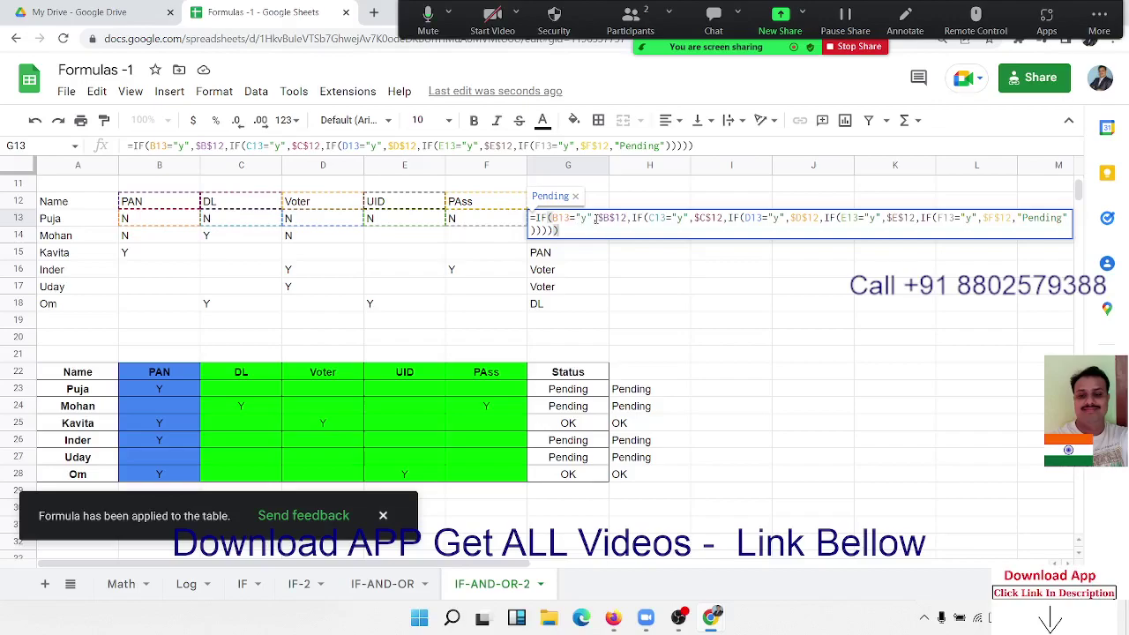
left_click_drag(591, 219, 551, 218)
left_click(610, 218)
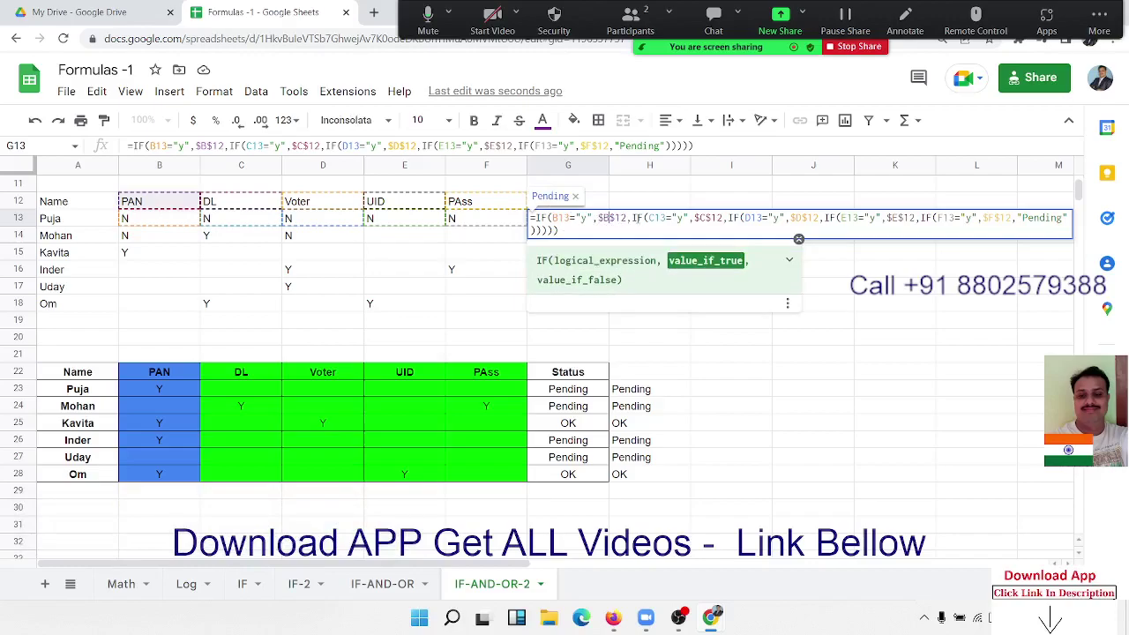
left_click_drag(631, 218, 668, 267)
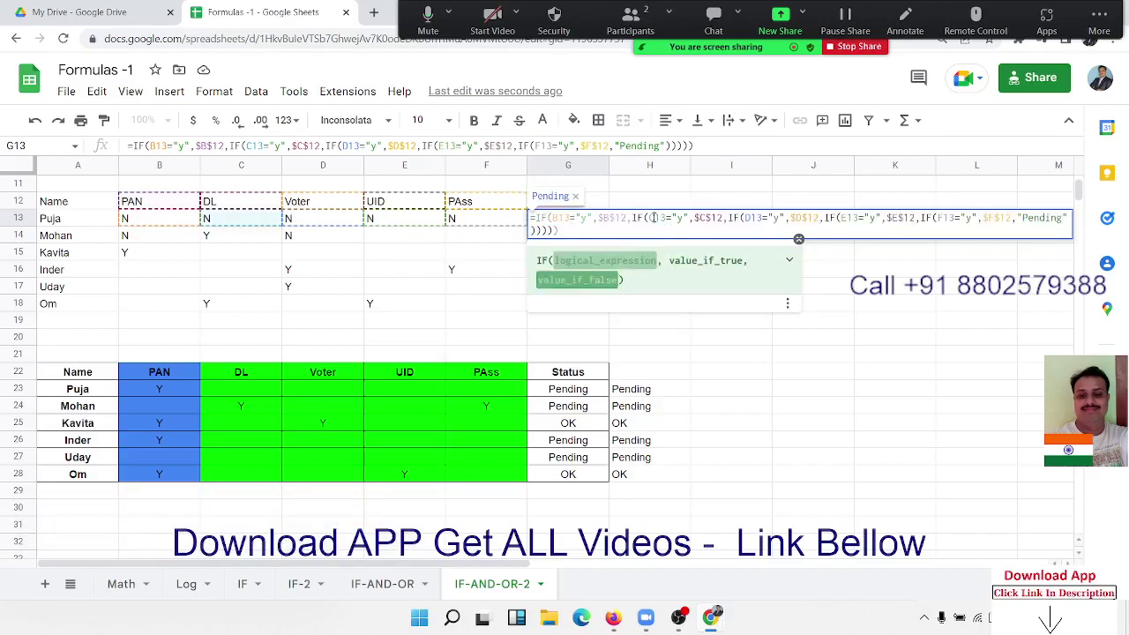
left_click_drag(651, 217, 682, 218)
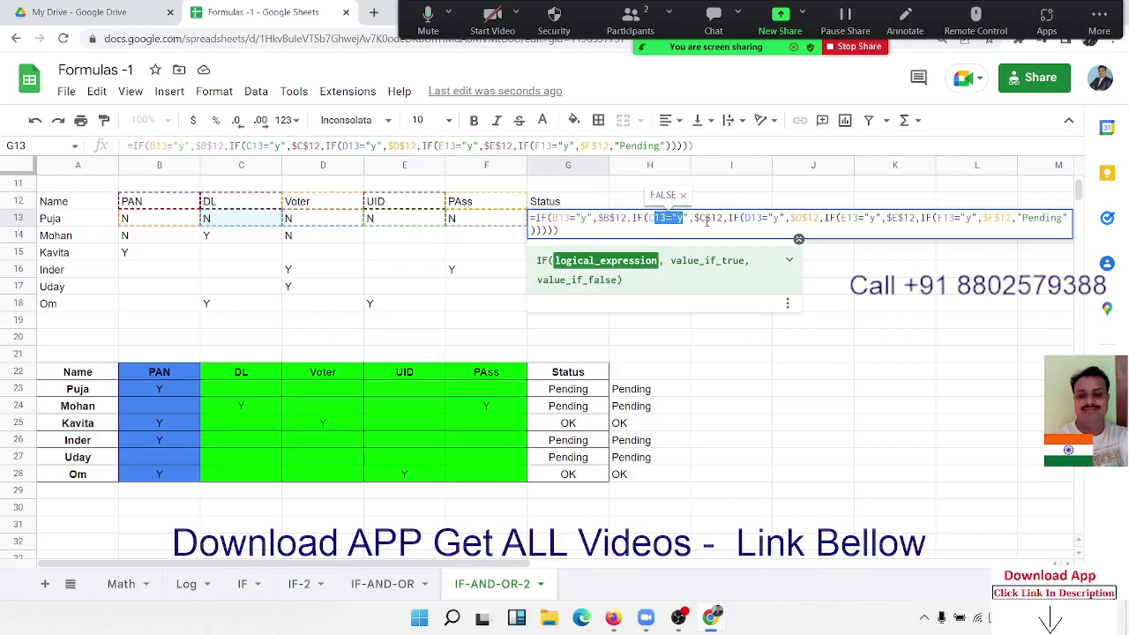
left_click(705, 218)
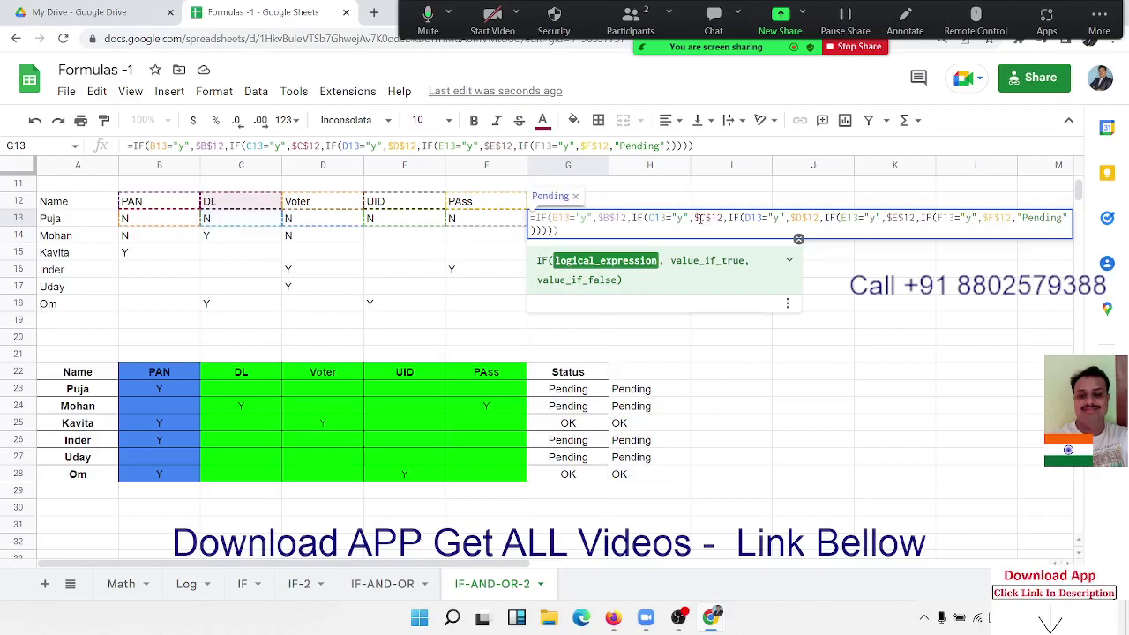
left_click_drag(727, 217, 767, 263)
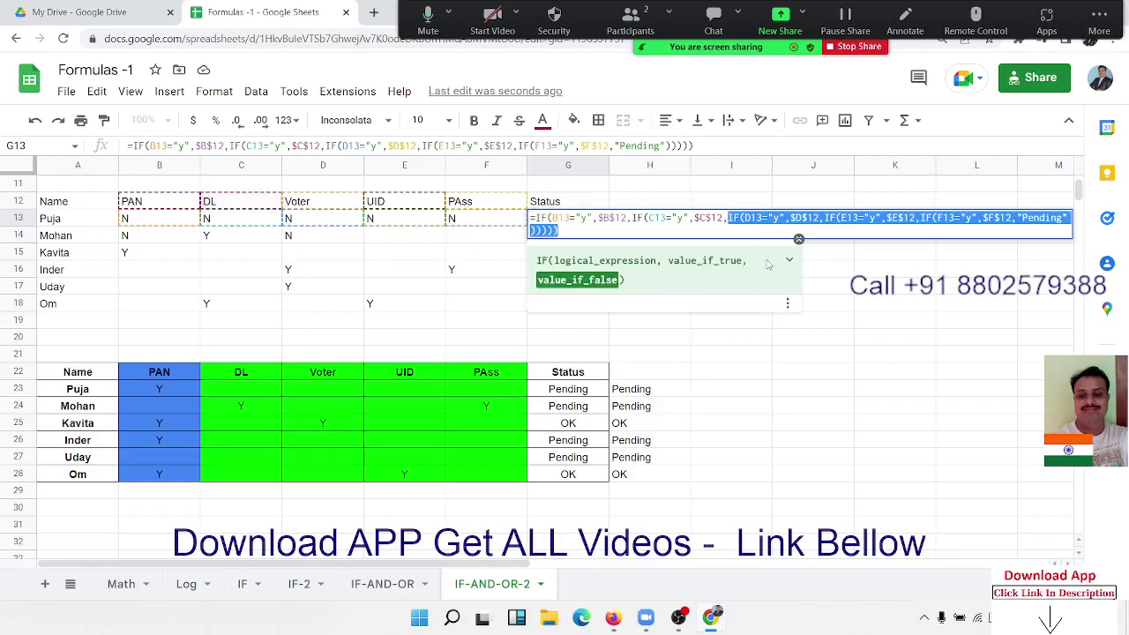
- Highlight the chain through $F$12 and the final Pending fallback, then keep the formula
left_click(760, 219)
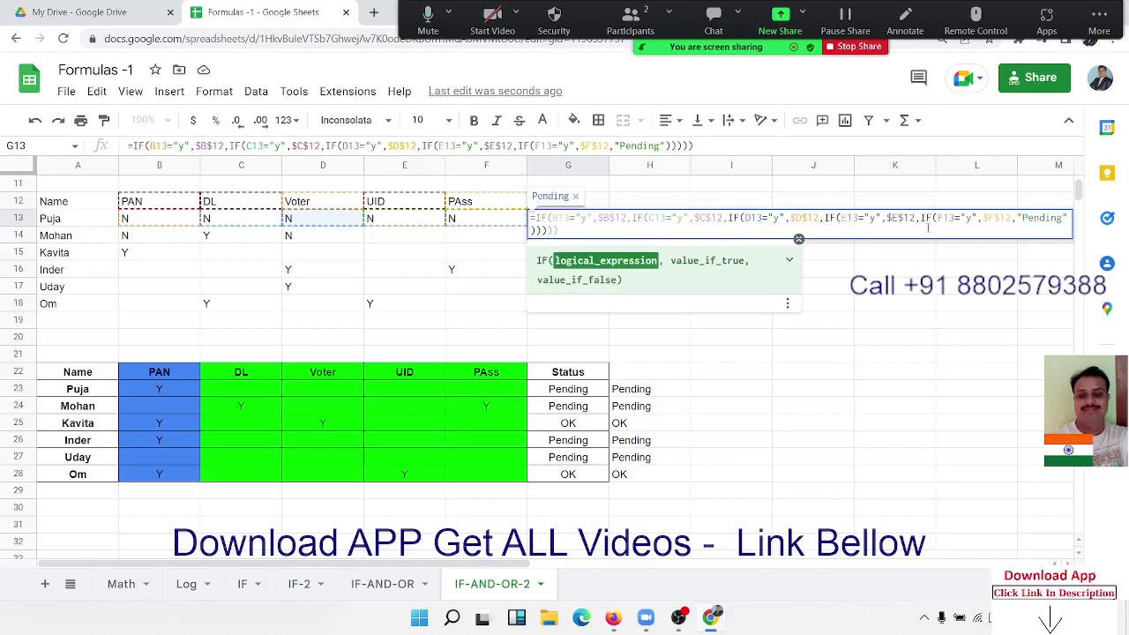
left_click_drag(1014, 219, 530, 218)
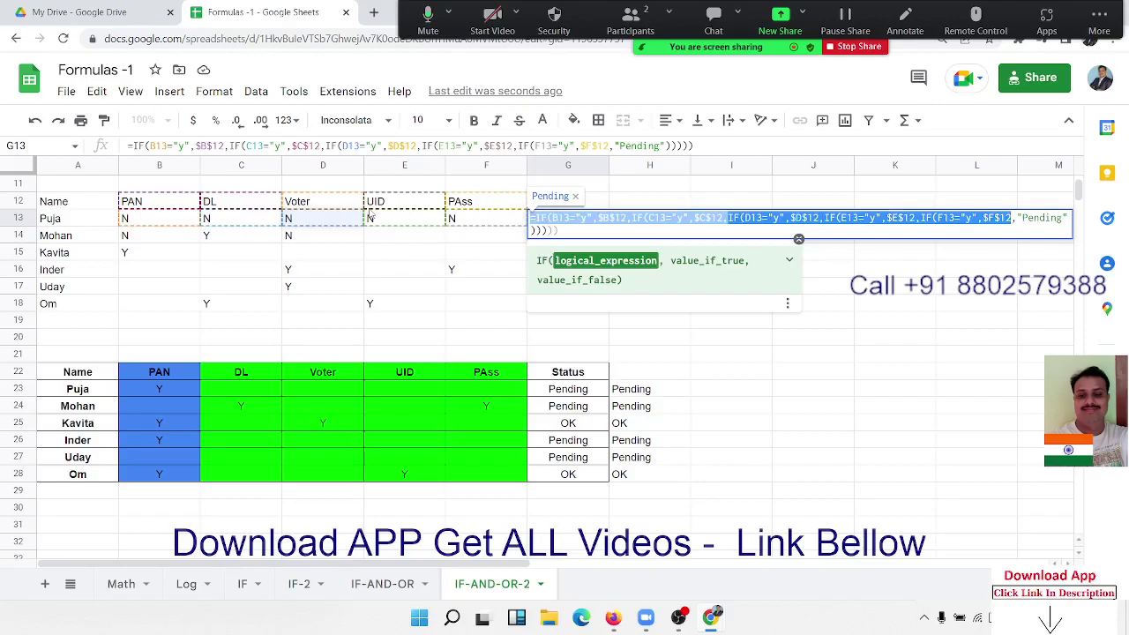
left_click(1038, 219)
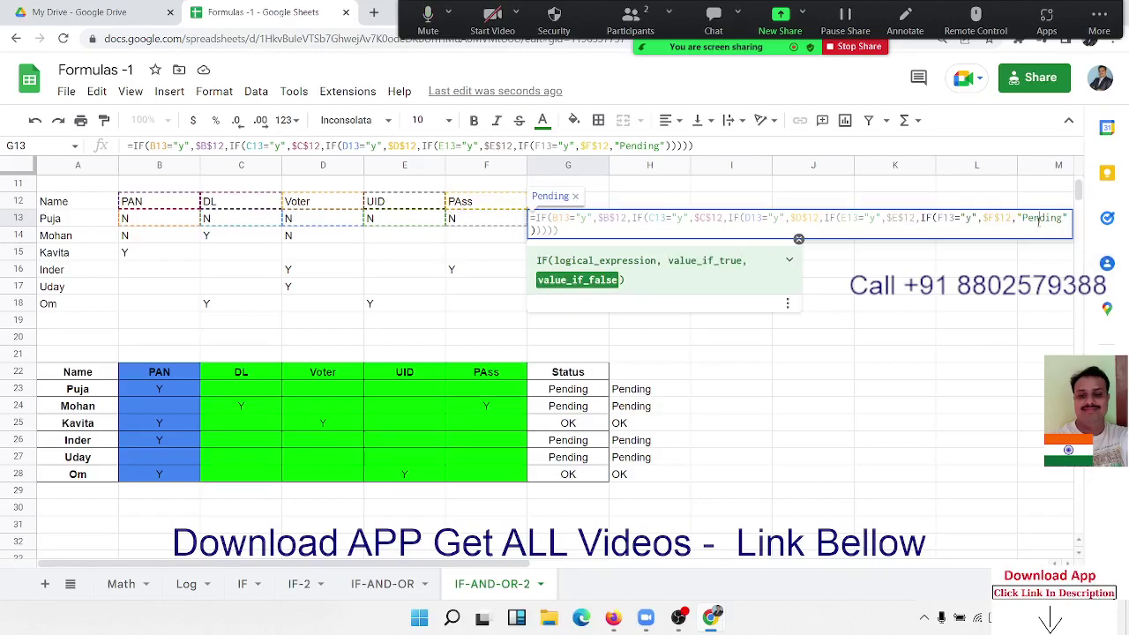
key("Return")
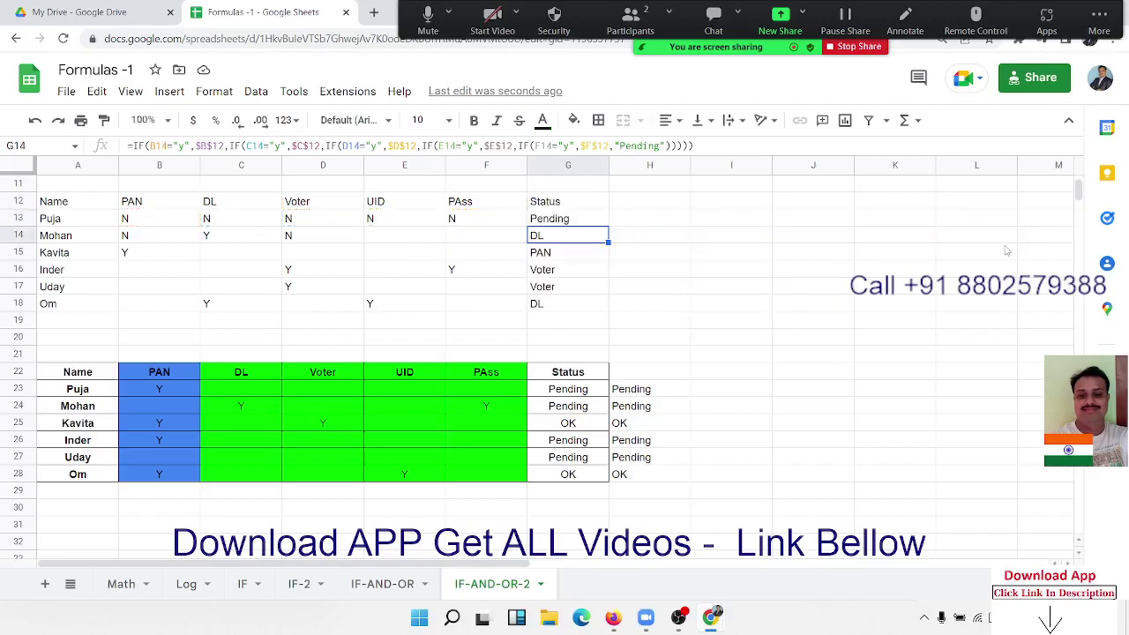
- Inspect Puja's entries and the G23 and H23 formulas, then select G23:H28
left_click(164, 388)
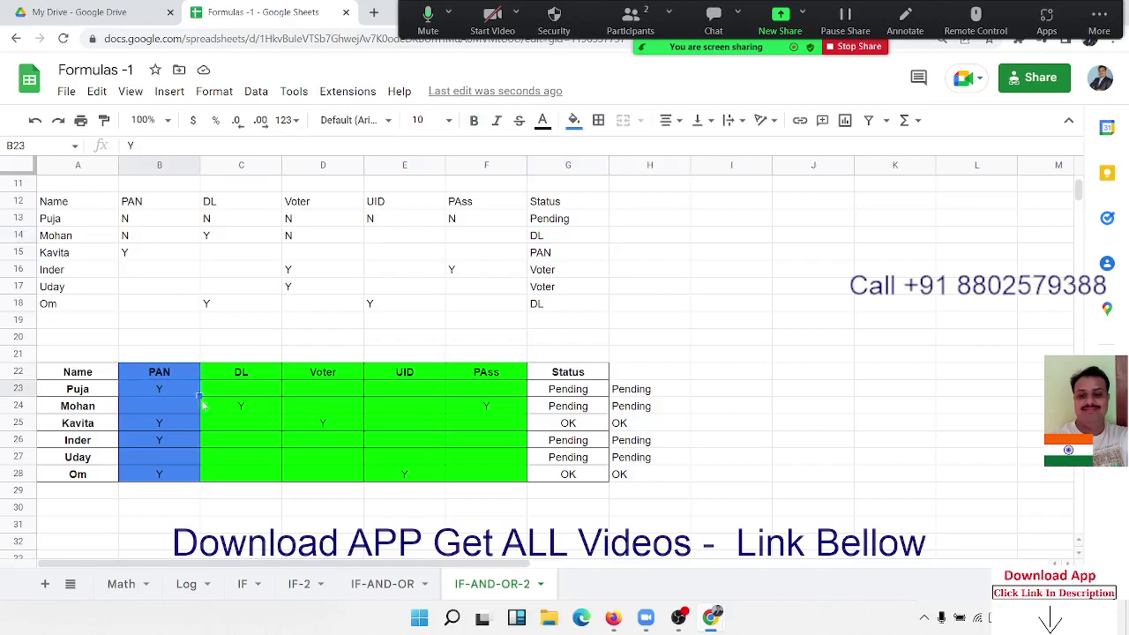
mouse_move(231, 392)
left_mouse_down()
mouse_move(429, 380)
mouse_move(486, 398)
left_mouse_up()
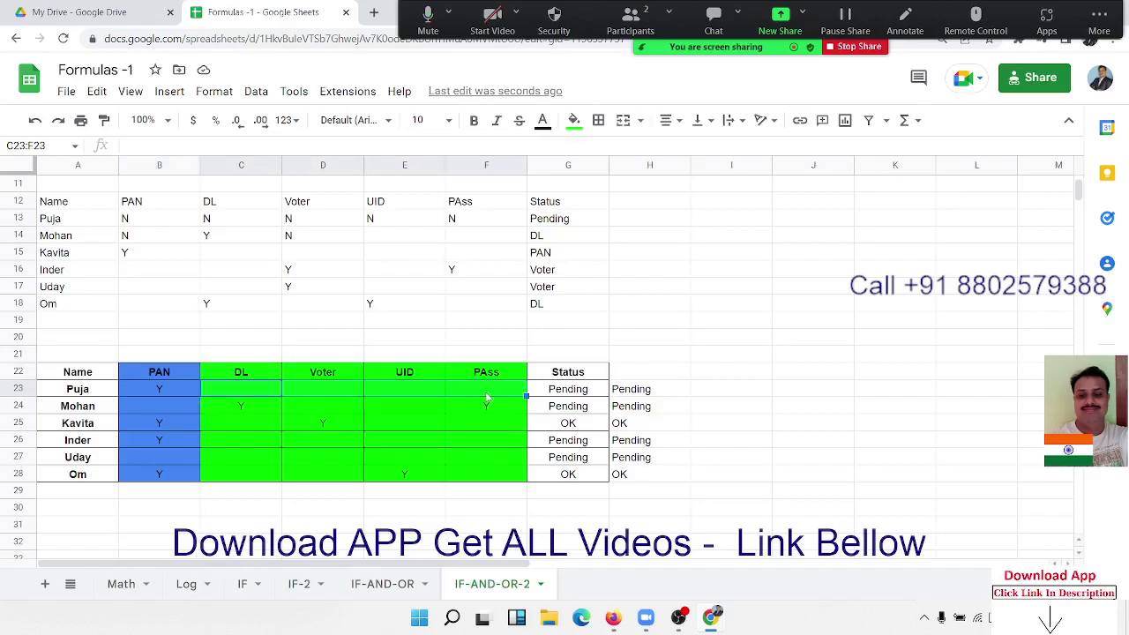
left_click(619, 397)
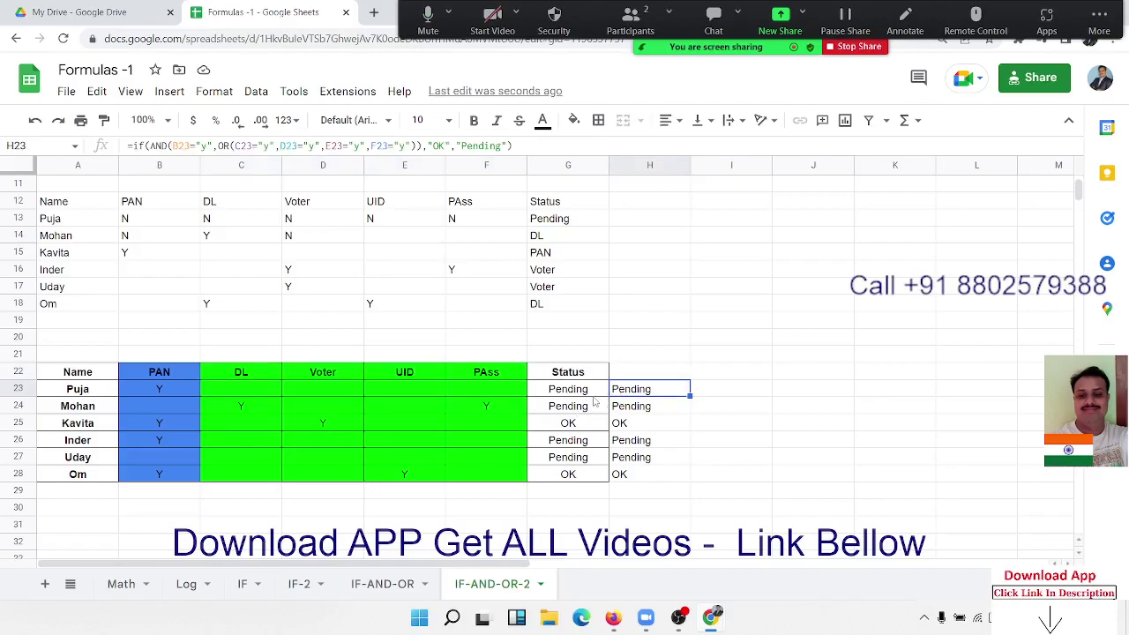
left_click(584, 391)
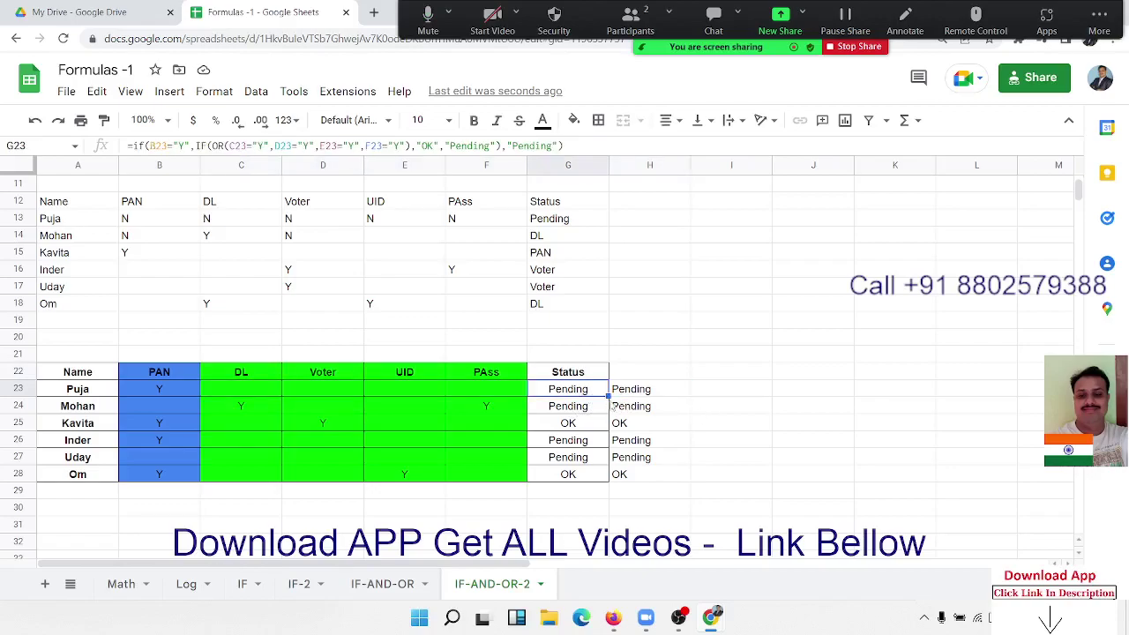
left_click(628, 399)
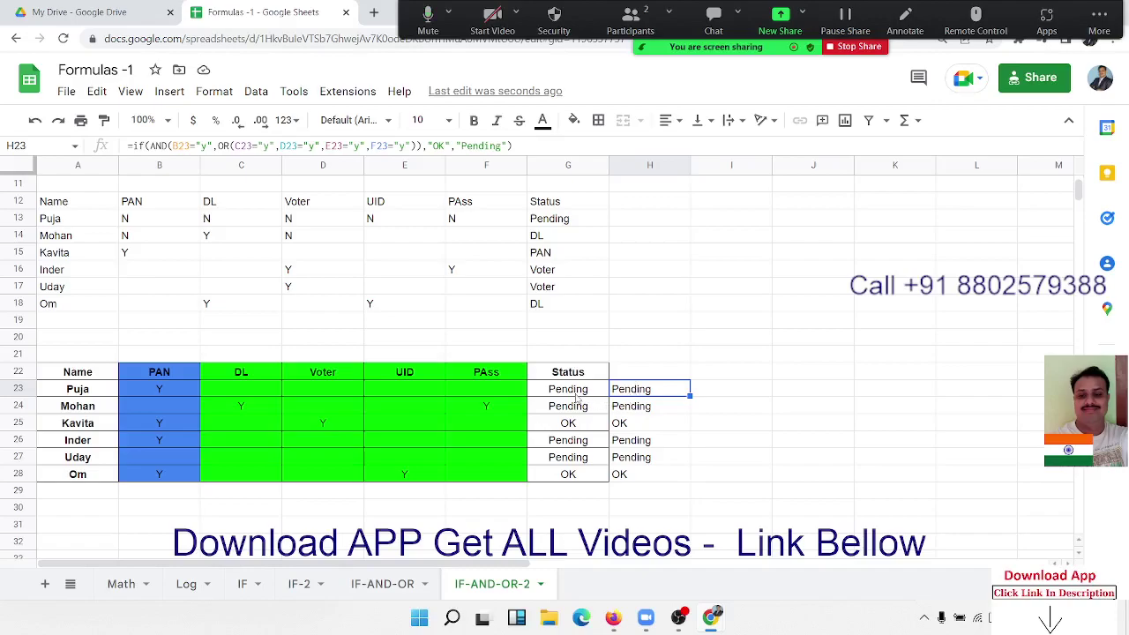
left_click_drag(580, 395, 637, 485)
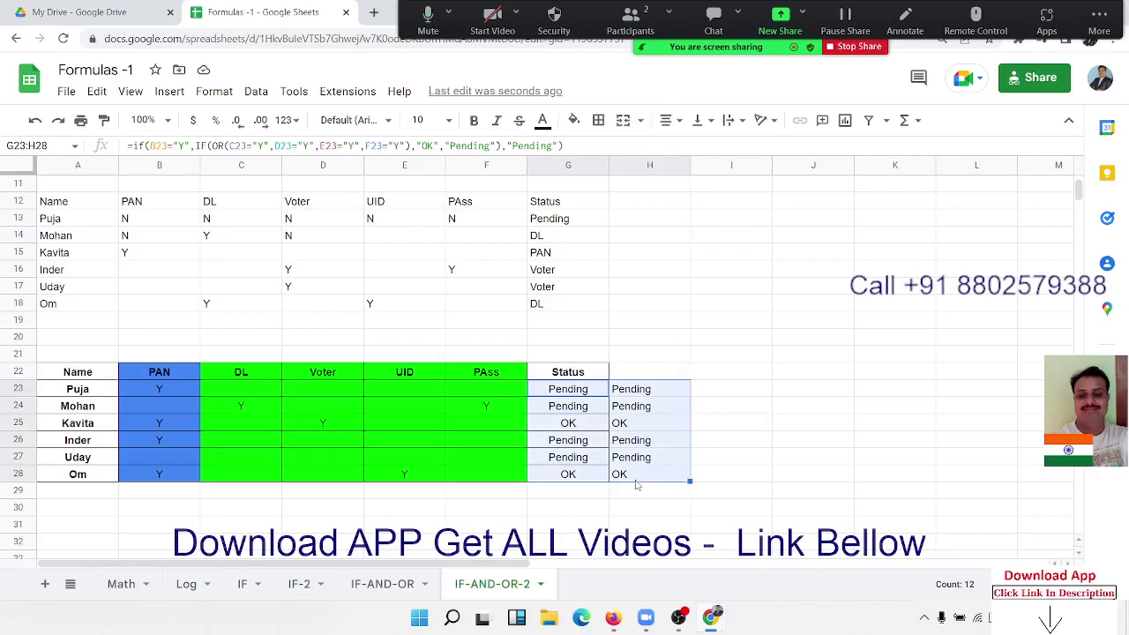
- Clear G23:H28 and start G23's IF testing B23, then C23="y" returning $C$22
key("Delete")
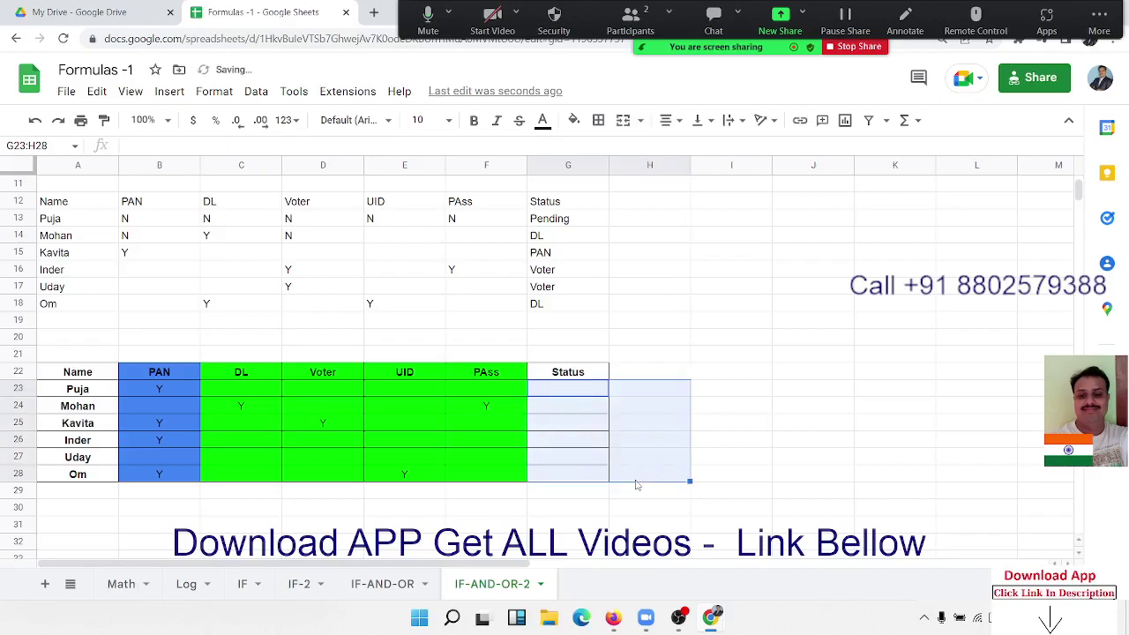
type("=")
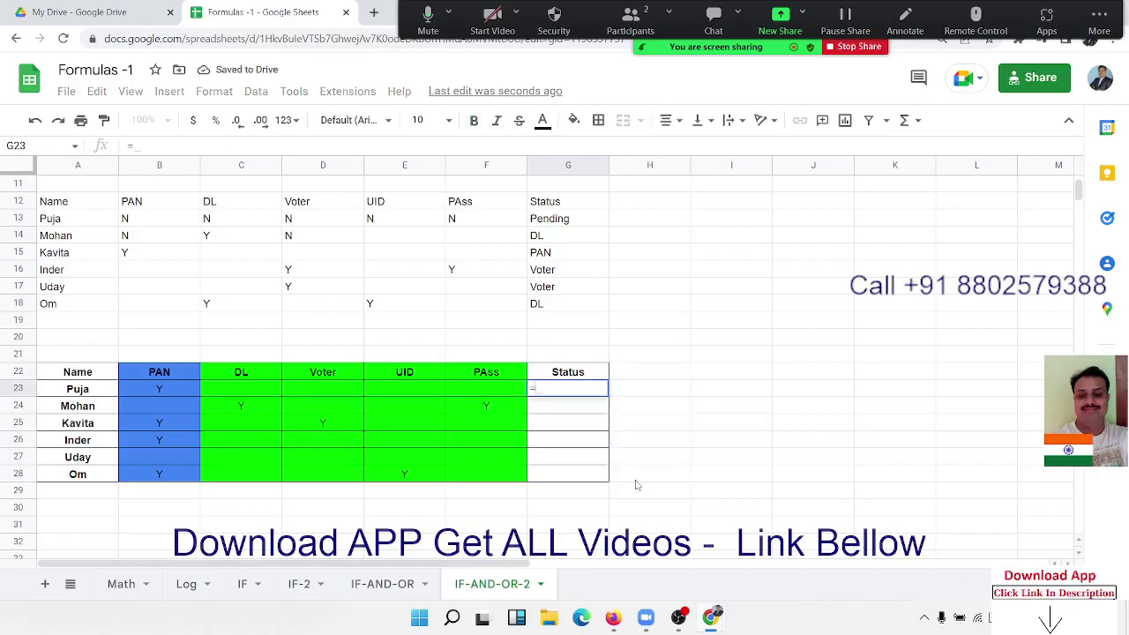
type("IF(")
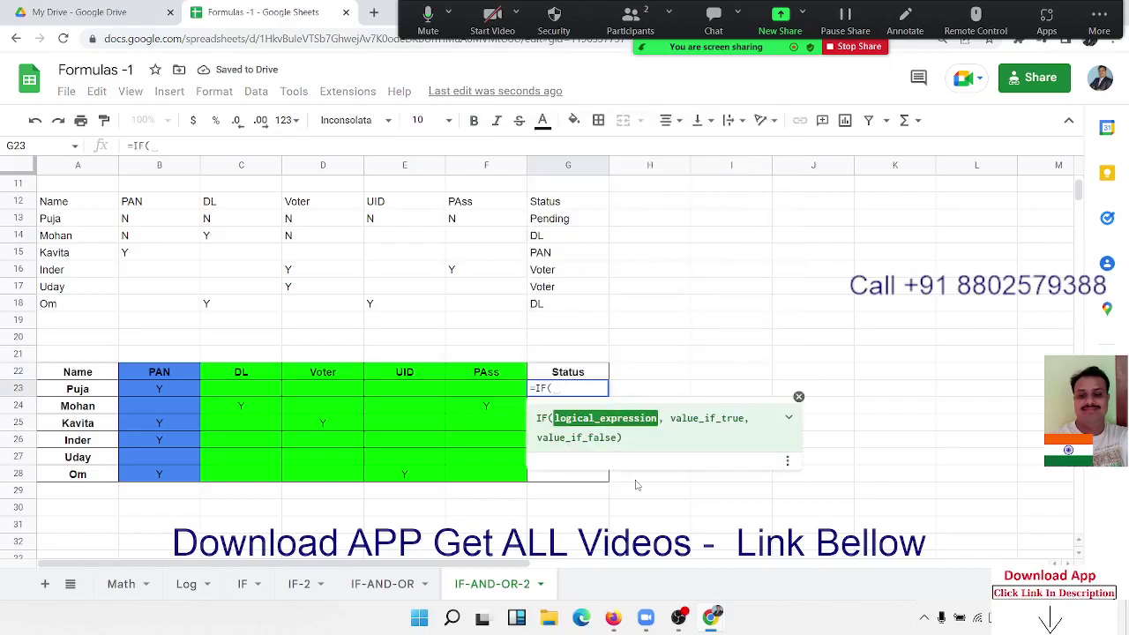
left_click(173, 377)
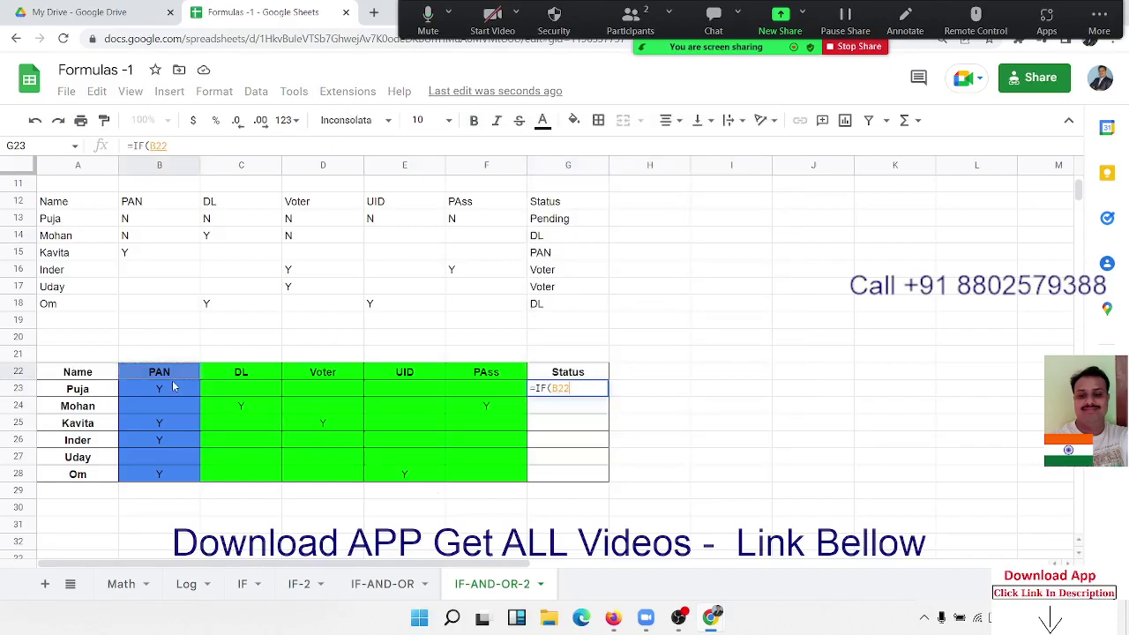
left_click(174, 388)
type("=")
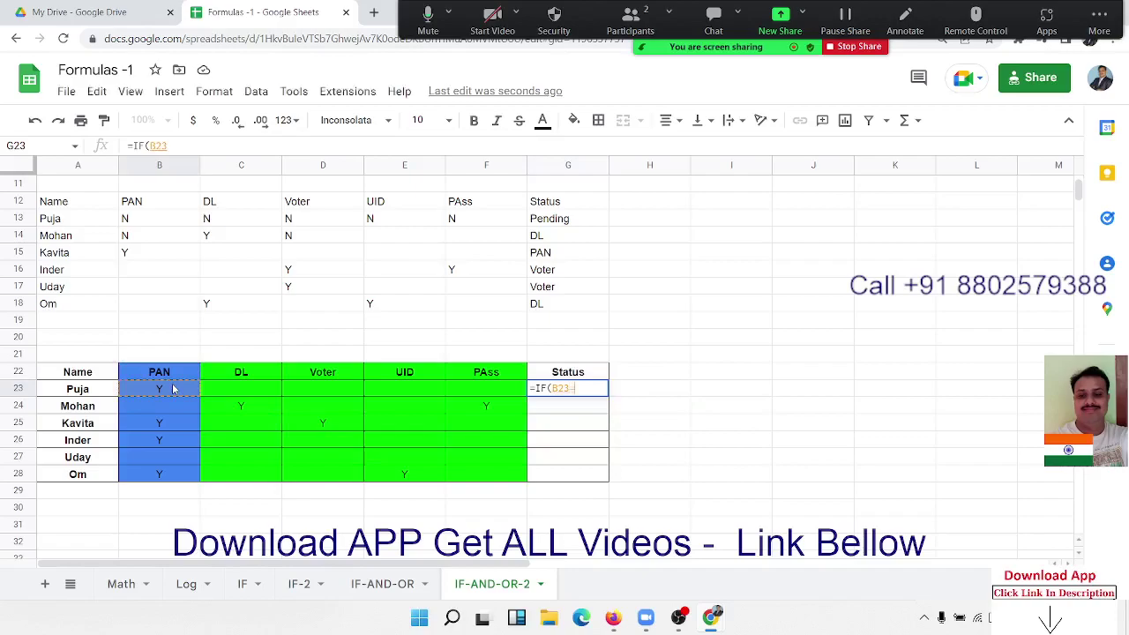
type("\"y\"")
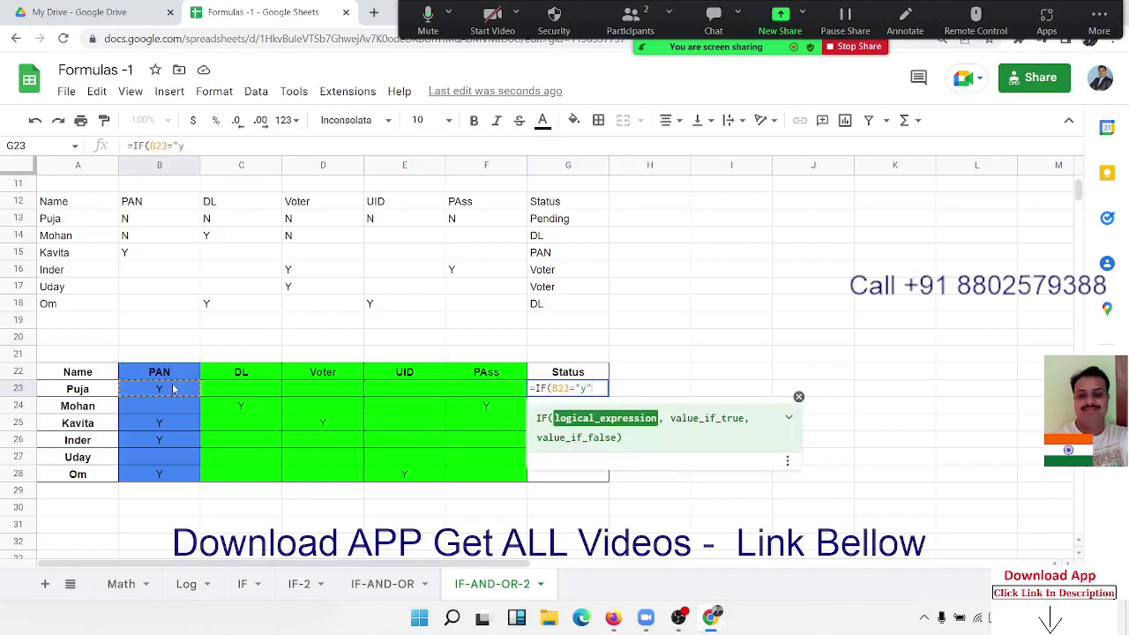
type(",")
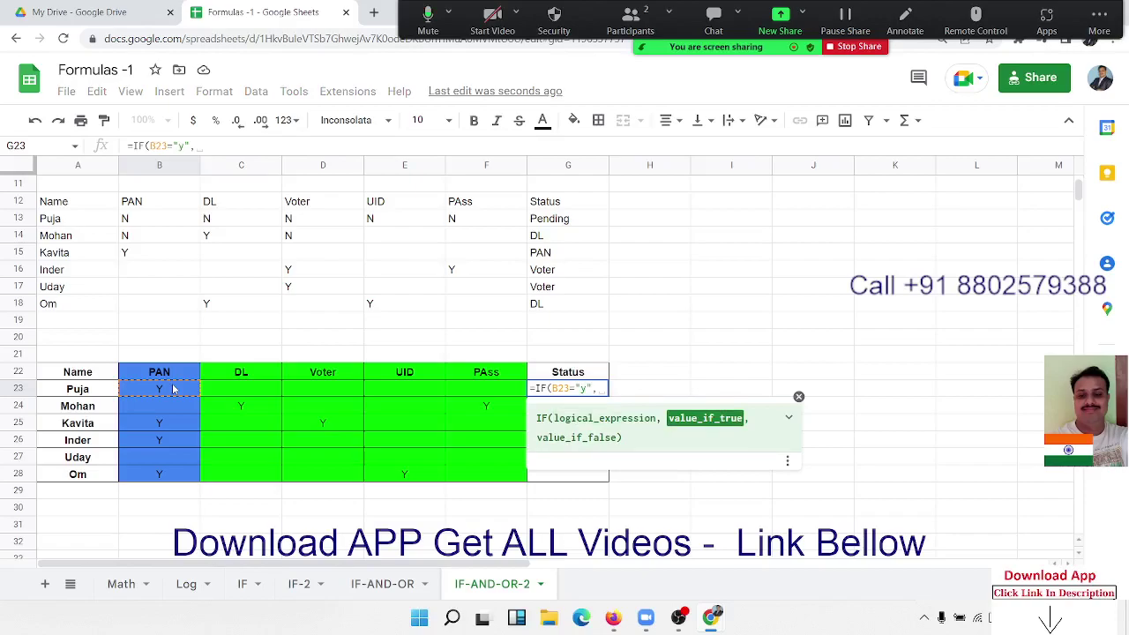
type("I")
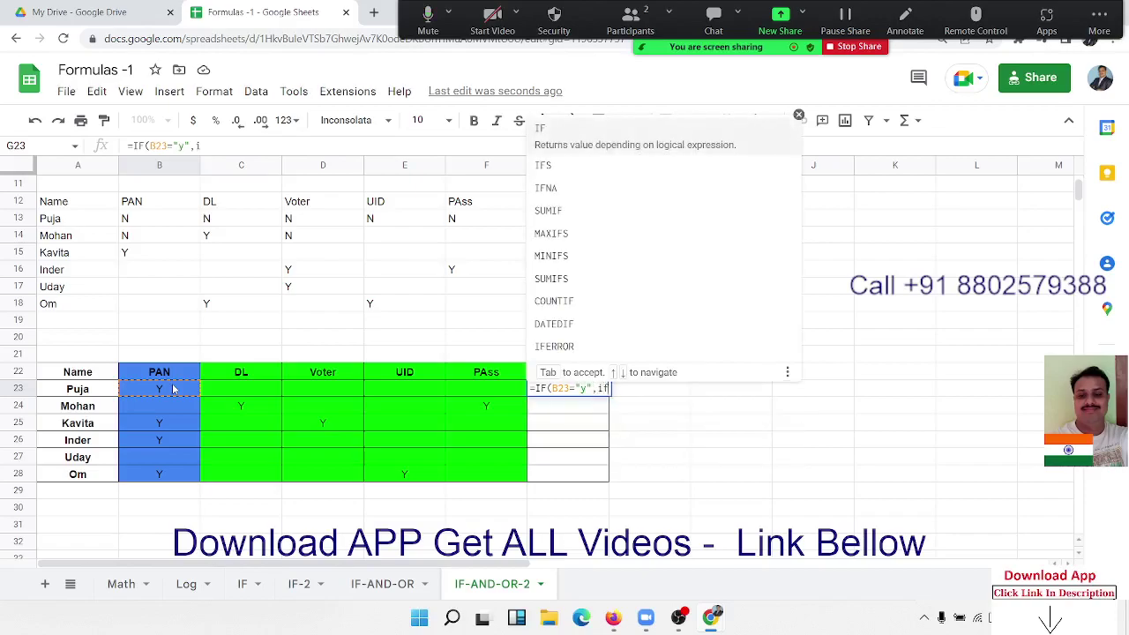
type("F(")
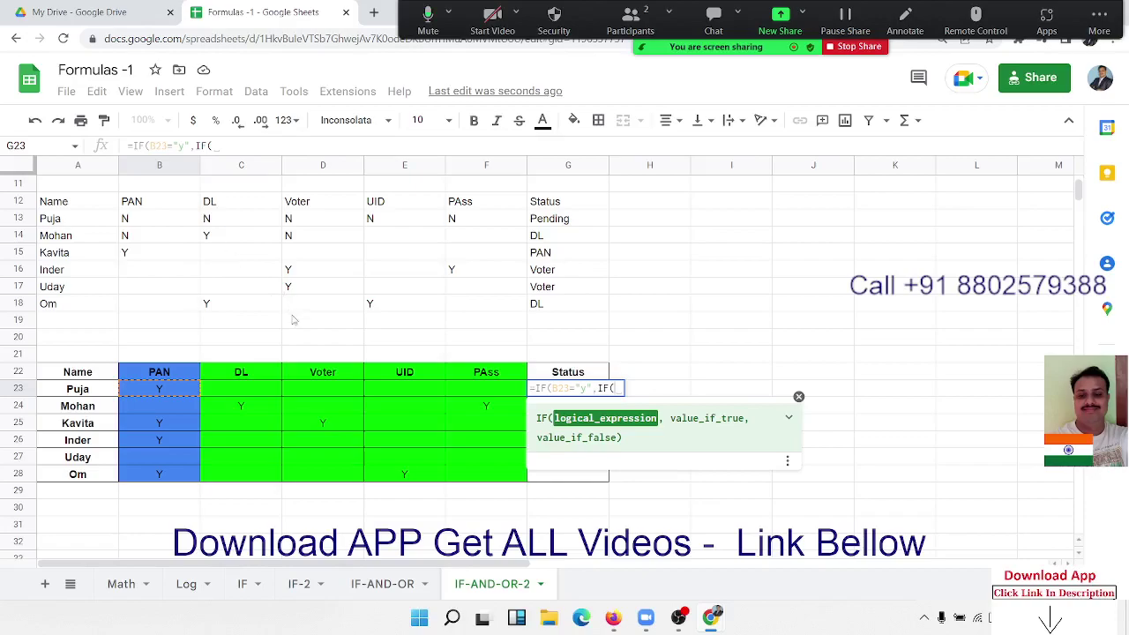
left_click(253, 393)
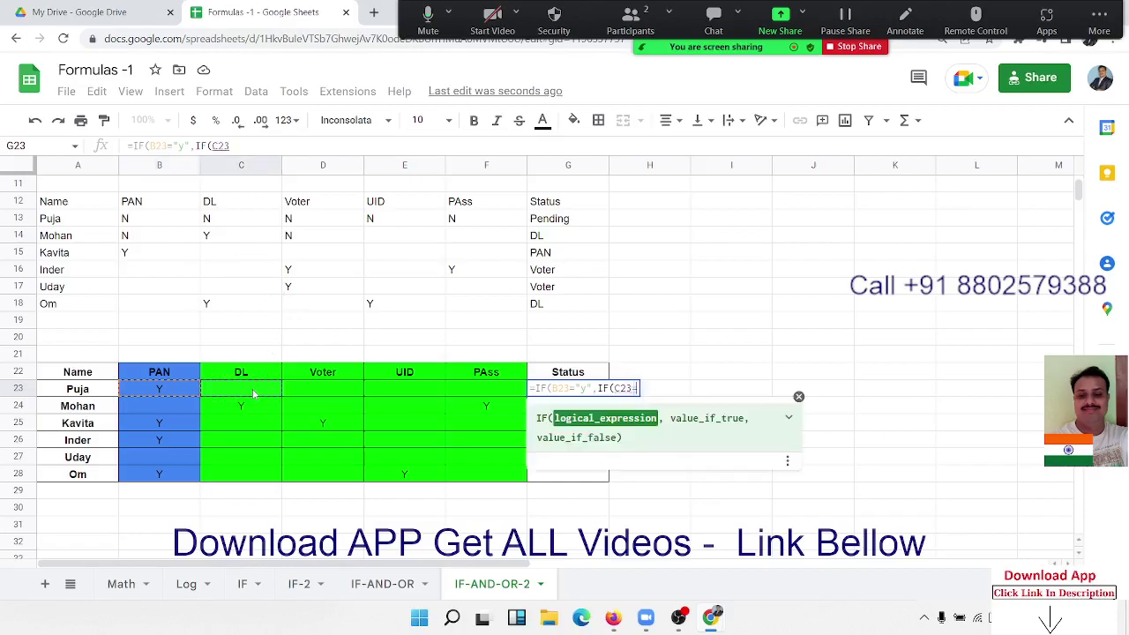
type("=Y")
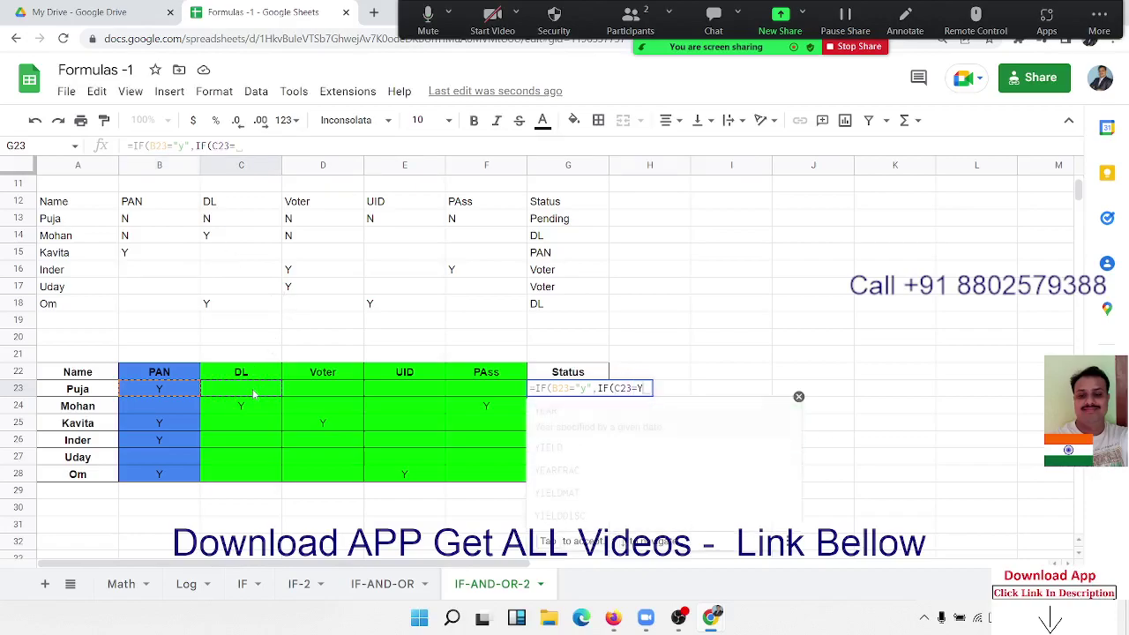
key("BackSpace")
type("\"")
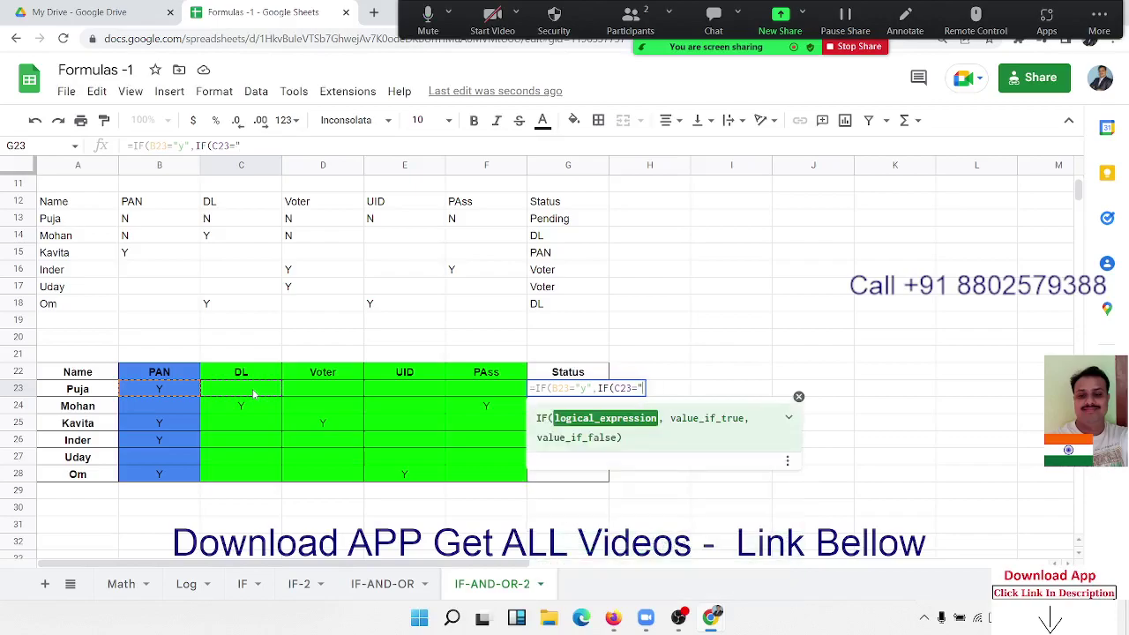
type("y\",")
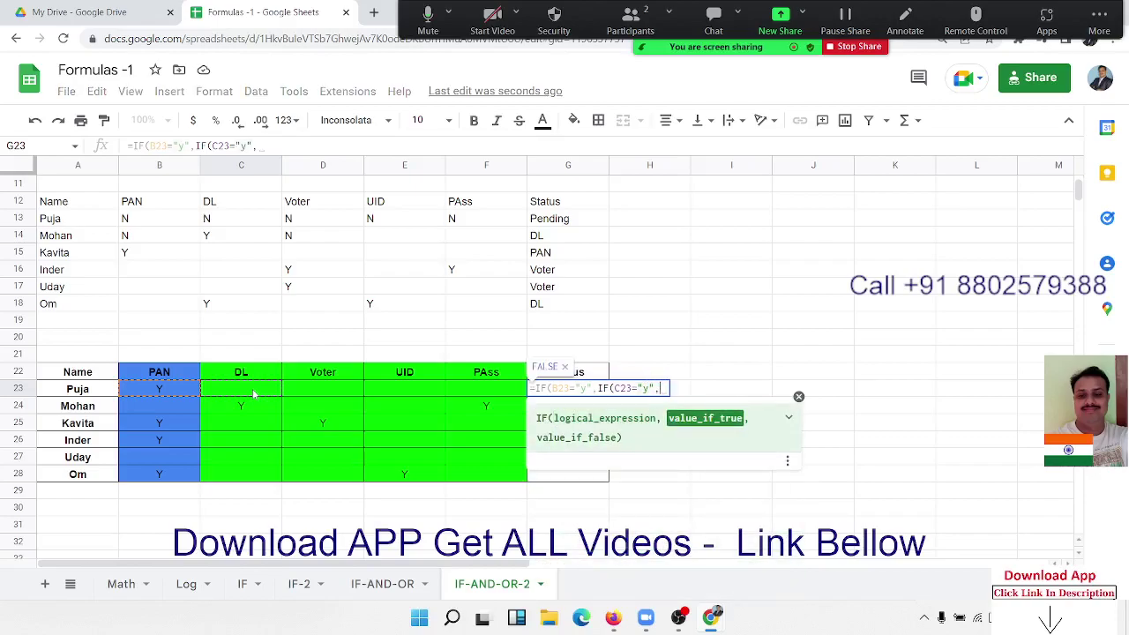
left_click(246, 373)
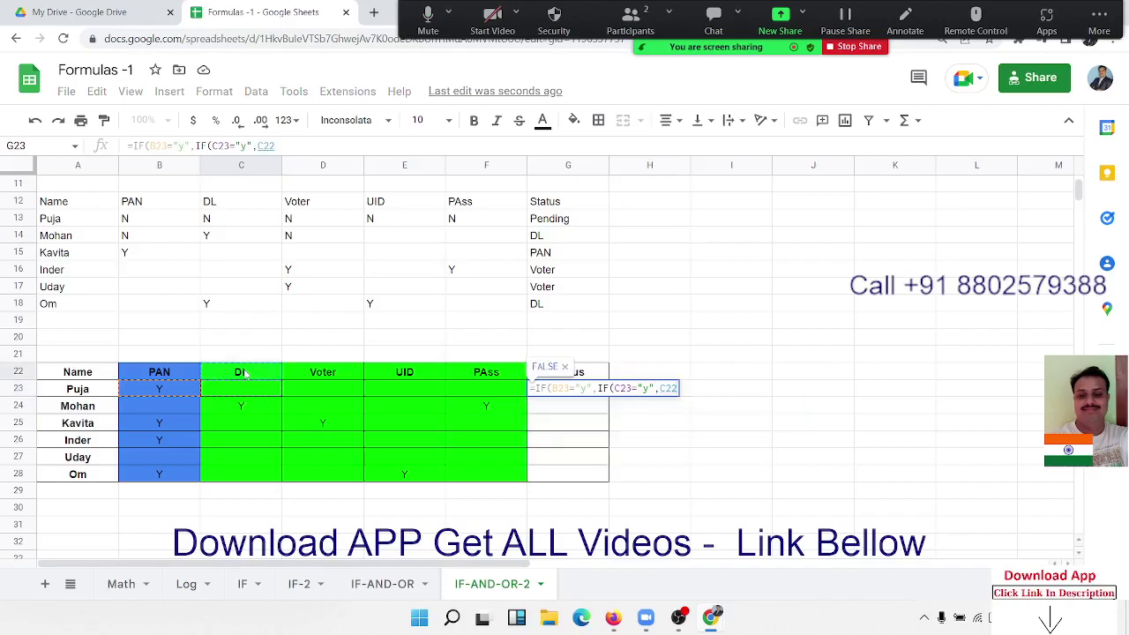
key("F4")
- Add nested tests on D23 and E23 for "y", returning $D$22 and $E$22
type("$C$22,IF(")
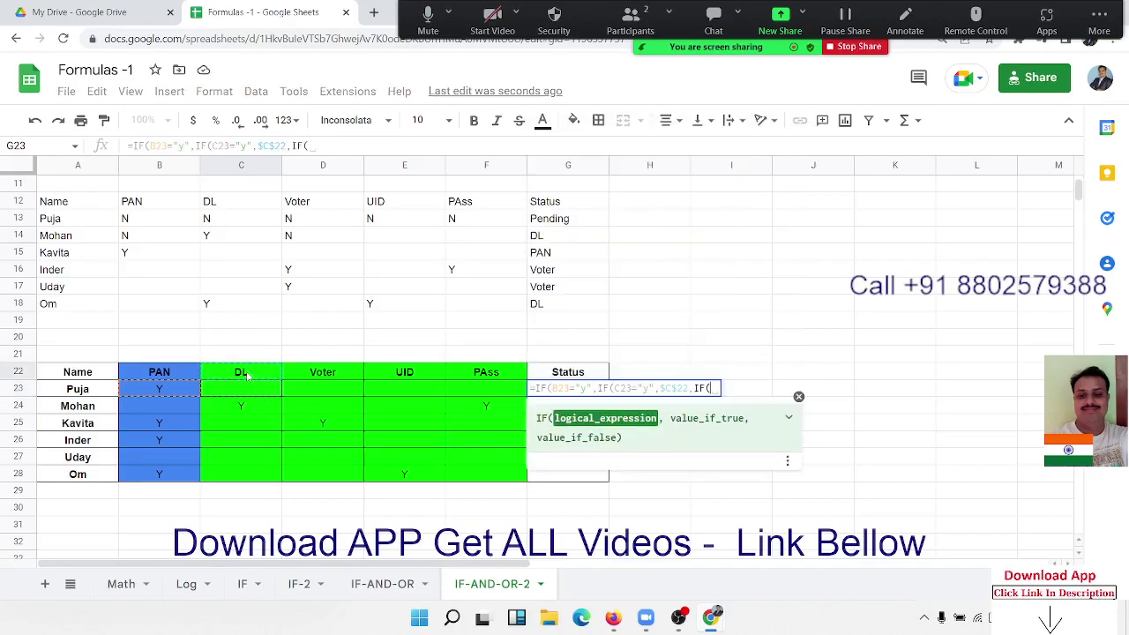
left_click(320, 388)
type("=")
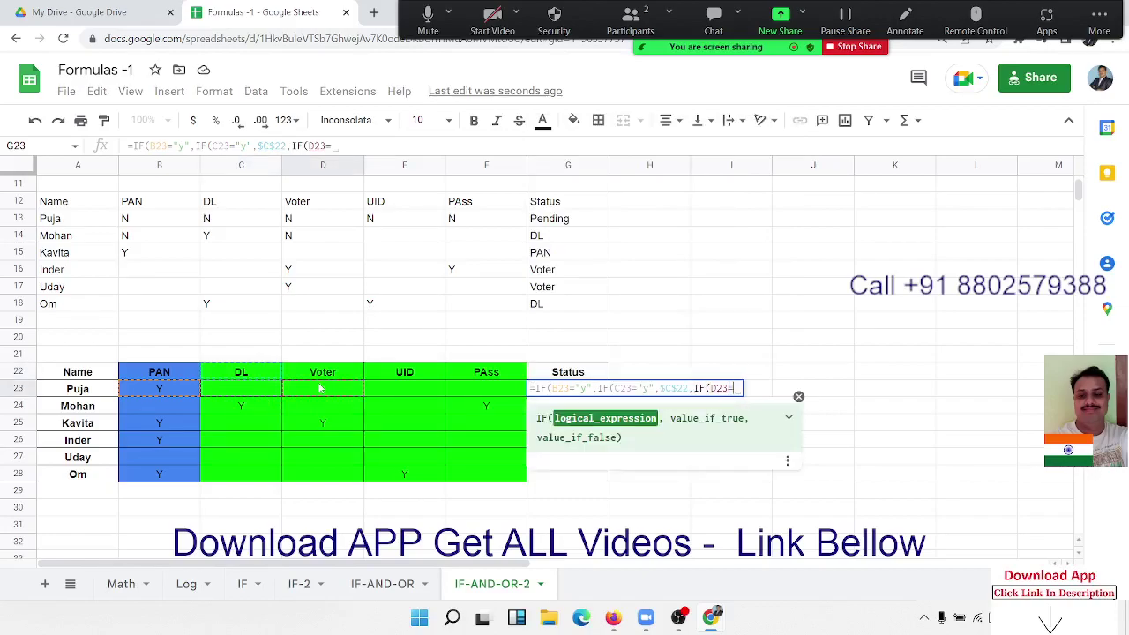
type("\"y\",")
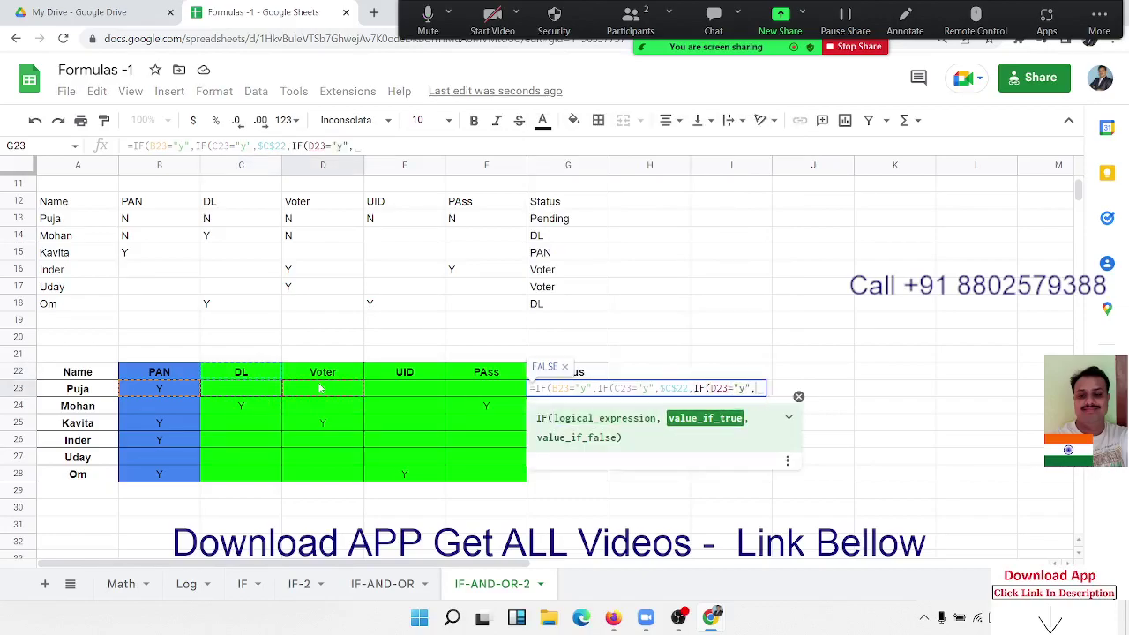
left_click(324, 373)
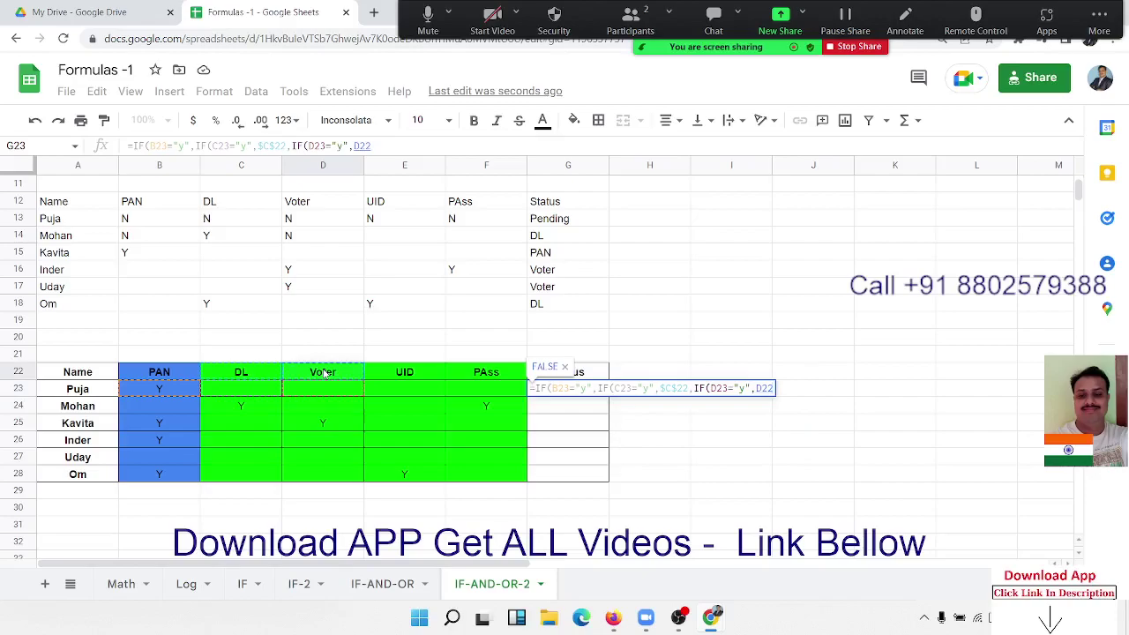
key("F4")
type("$D$22,")
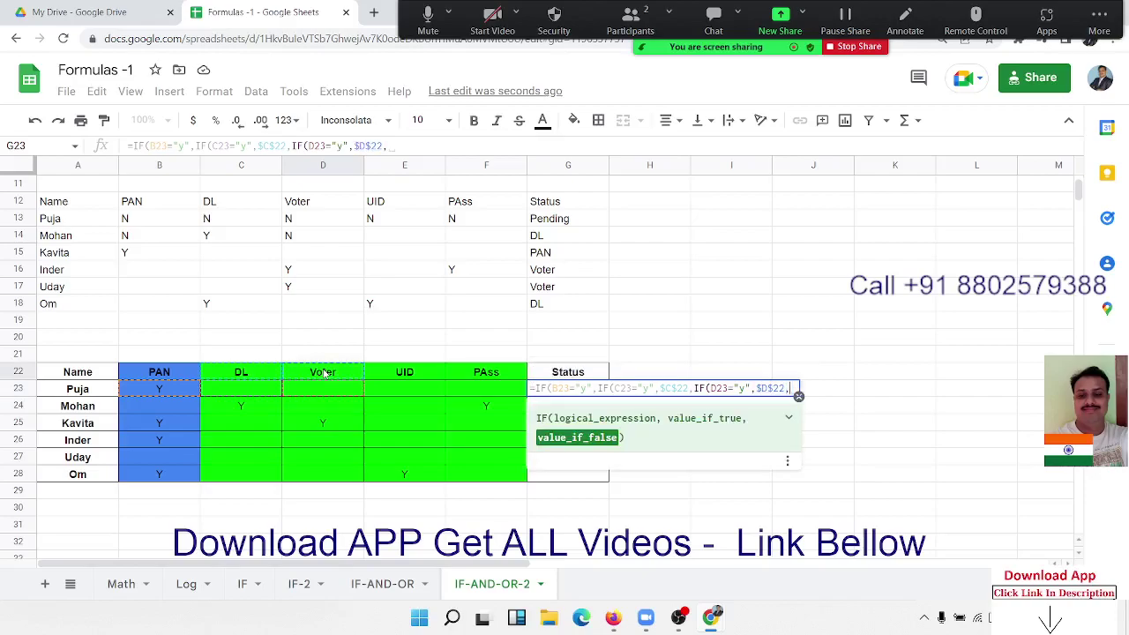
type("if")
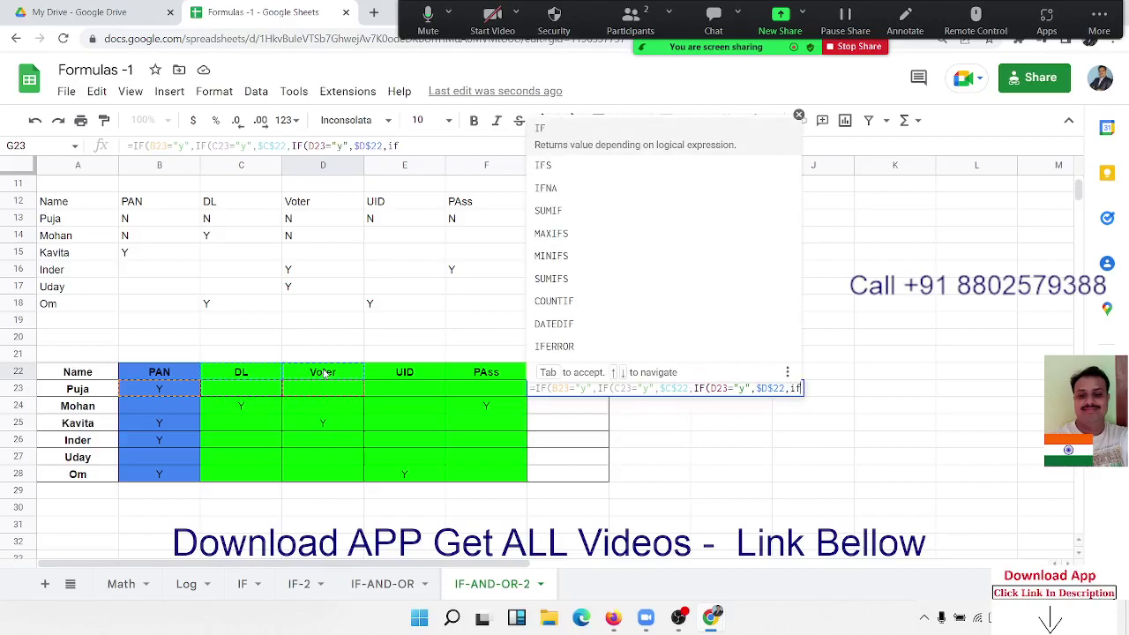
key("Tab")
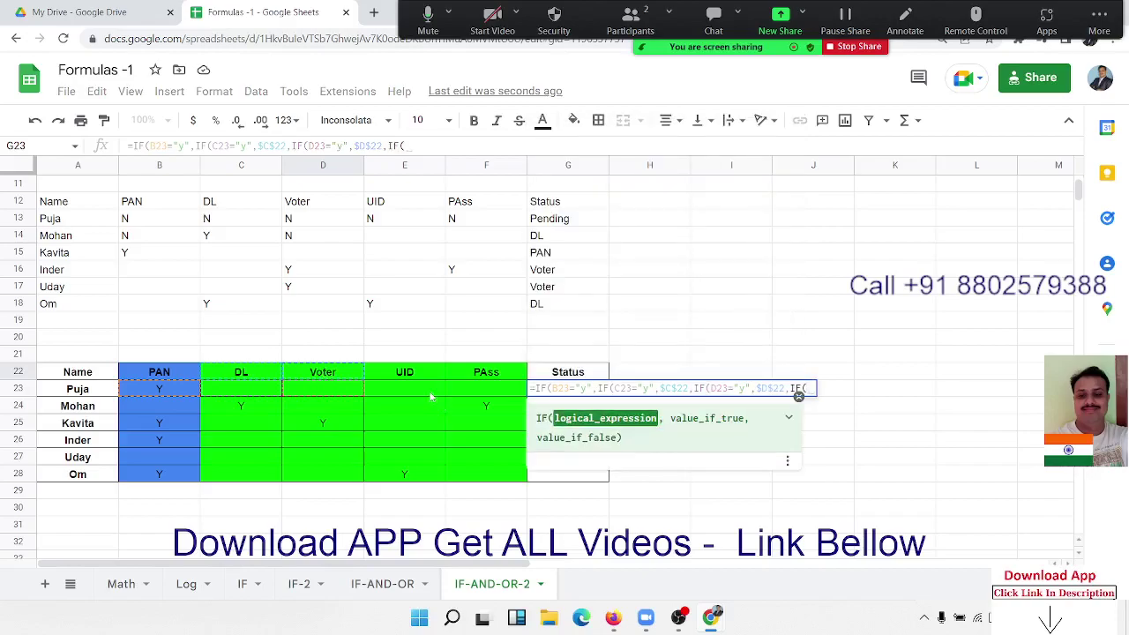
left_click(431, 395)
type("=\"y")
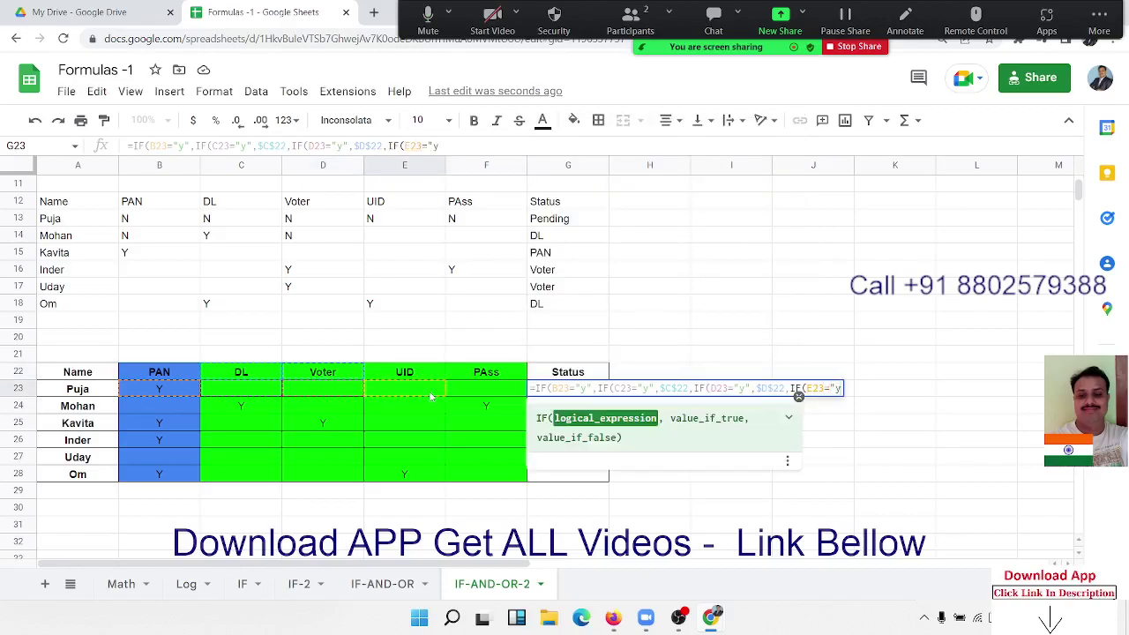
type("\",")
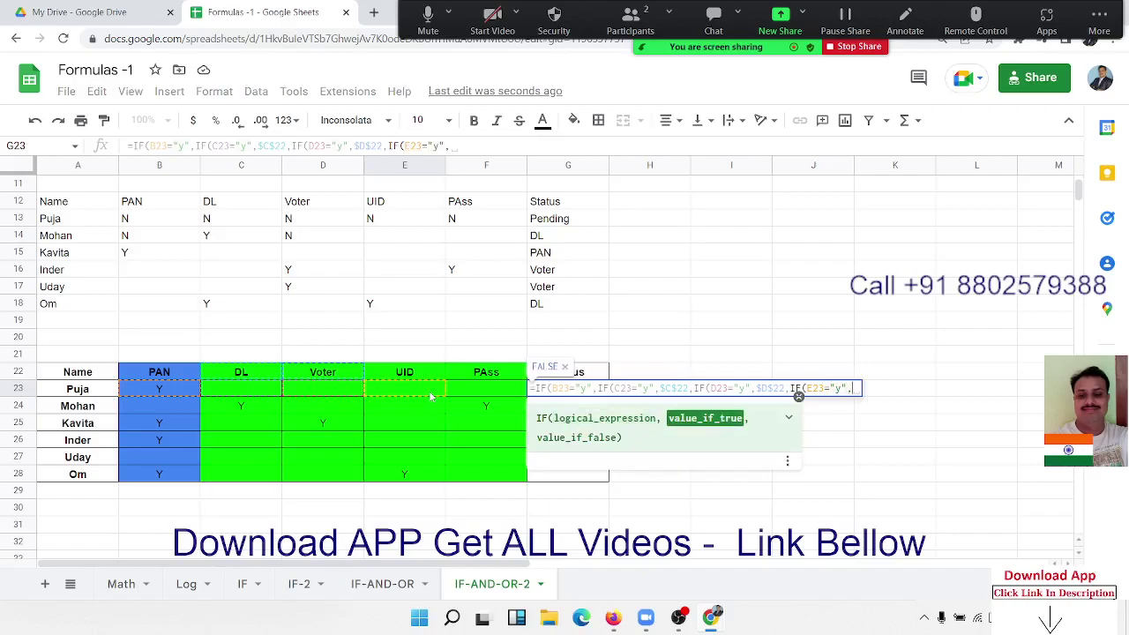
left_click(426, 375)
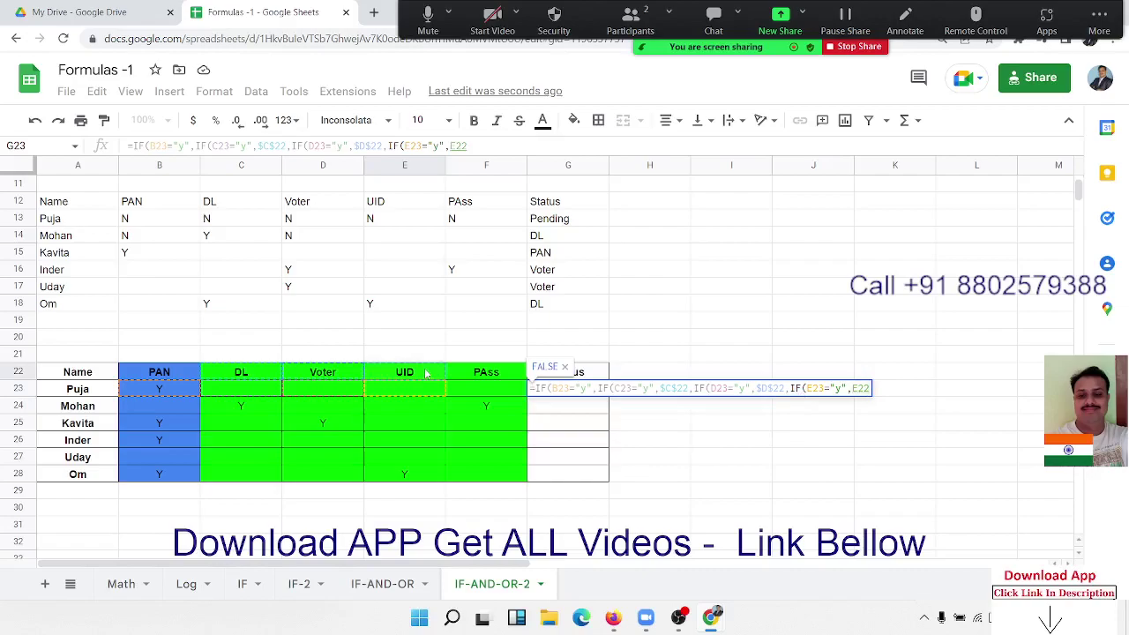
key("F4")
- Add the F23 test returning $F$22, closing with "pending" fallbacks
type(",IF")
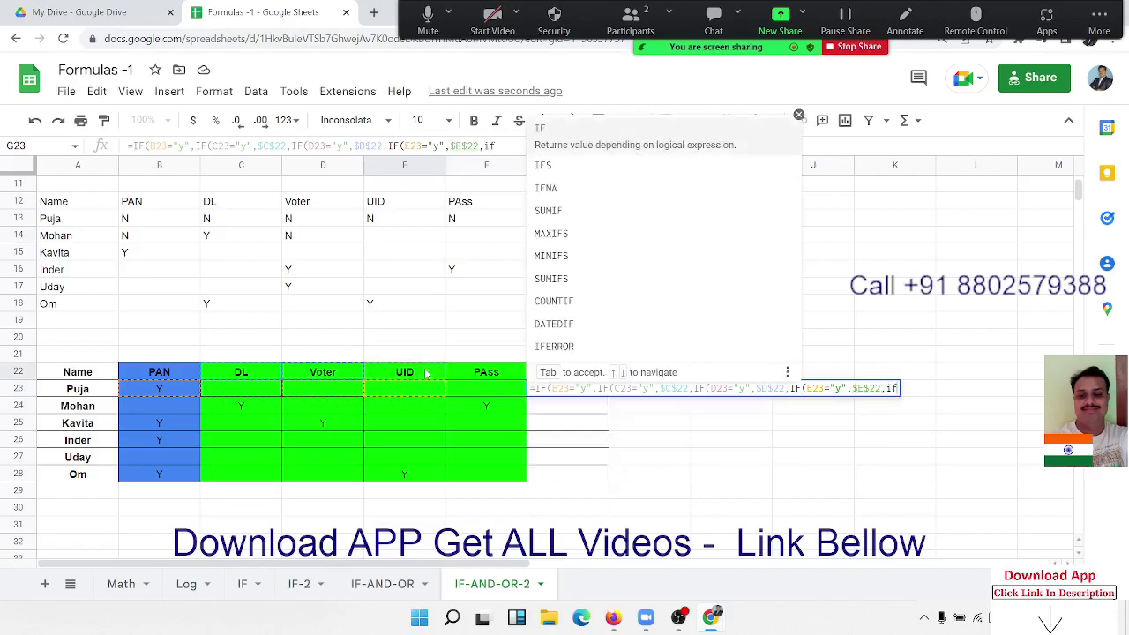
type("(")
left_click(462, 393)
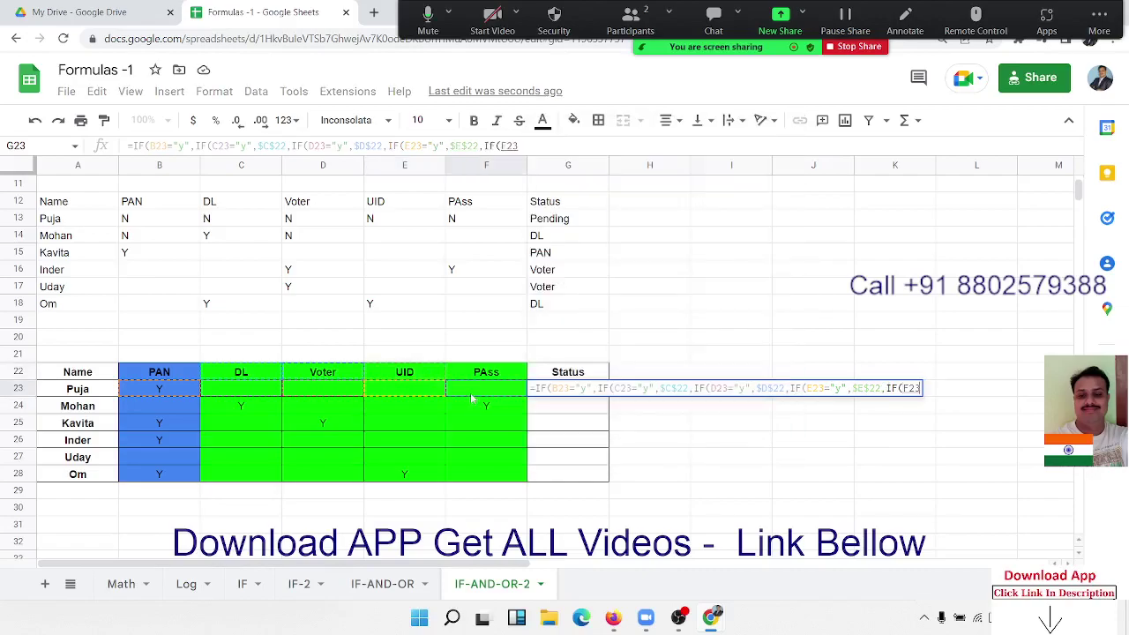
type("=\"y\"")
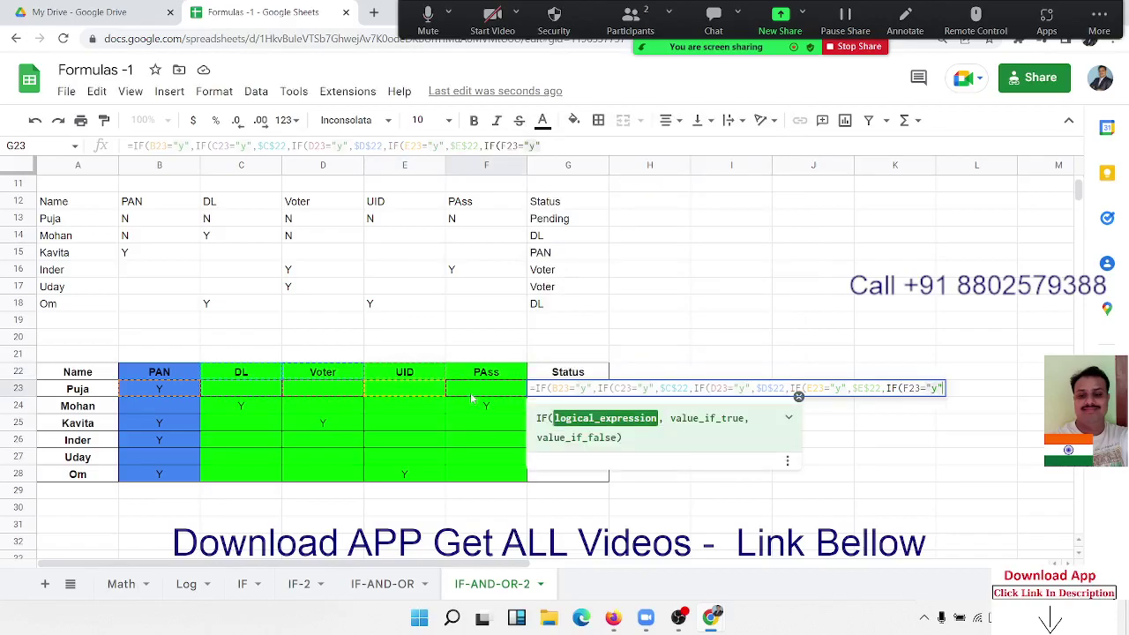
type(",")
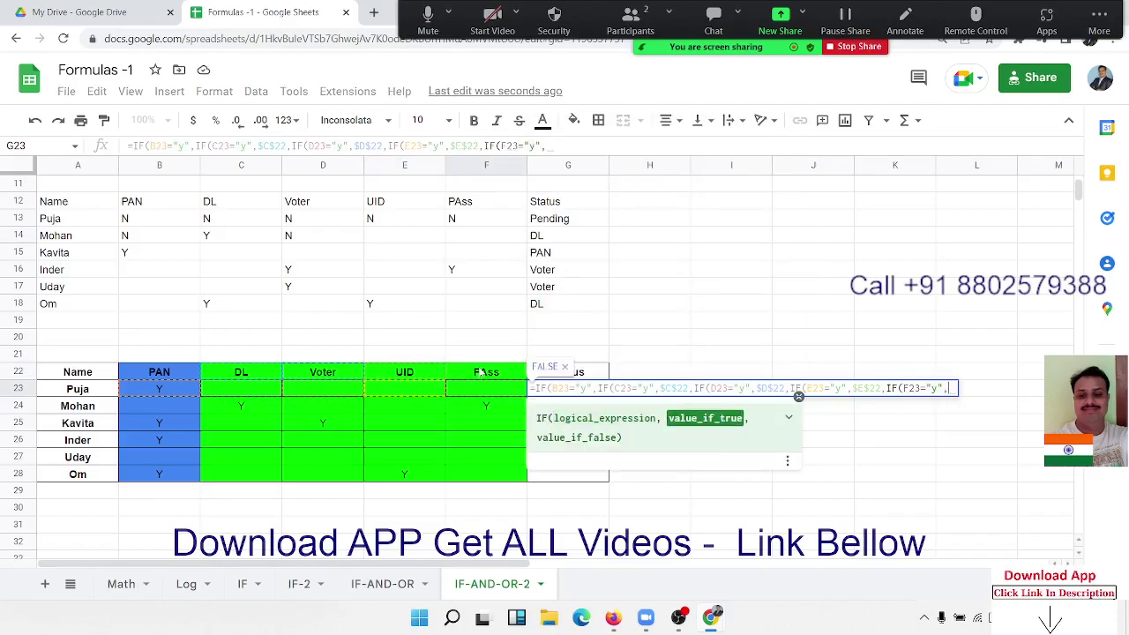
left_click(481, 373)
key("F4")
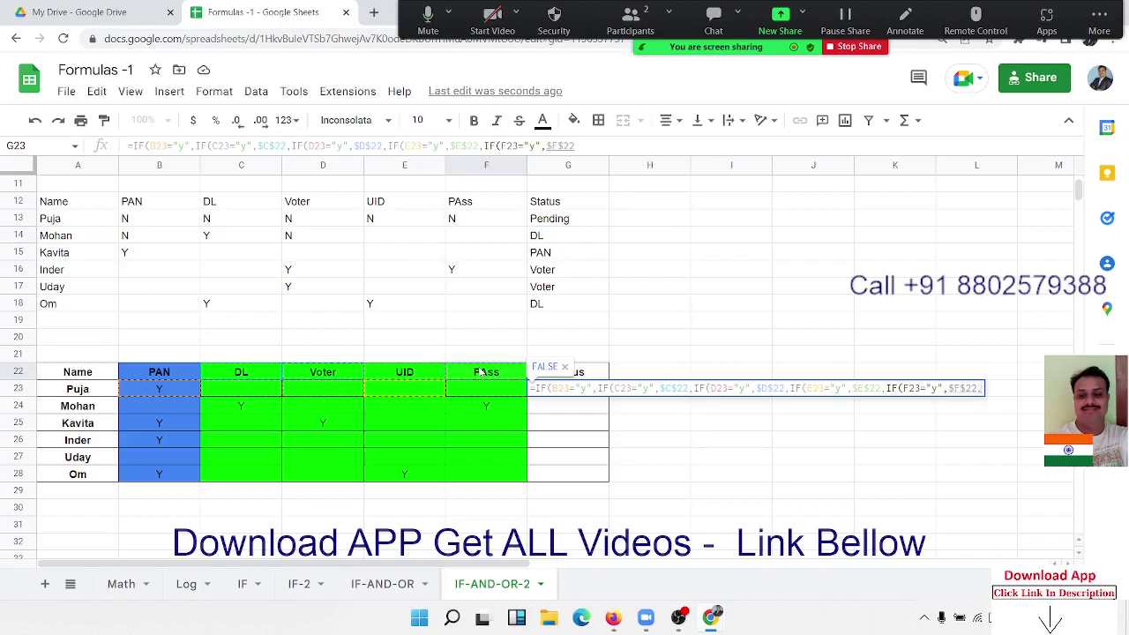
type(",\"")
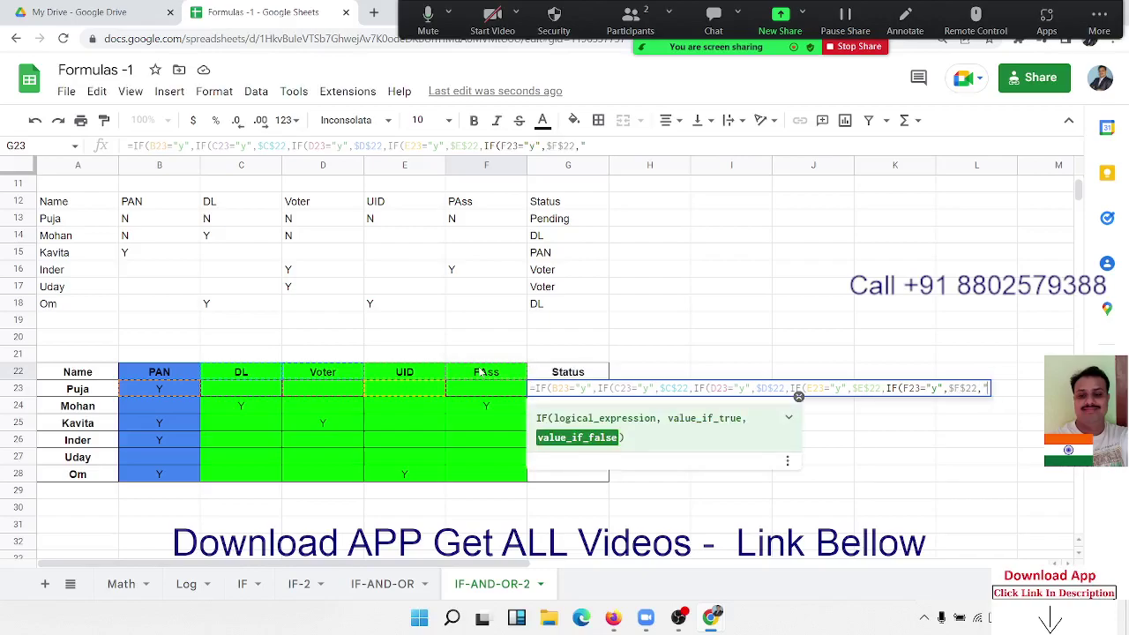
type("pendin")
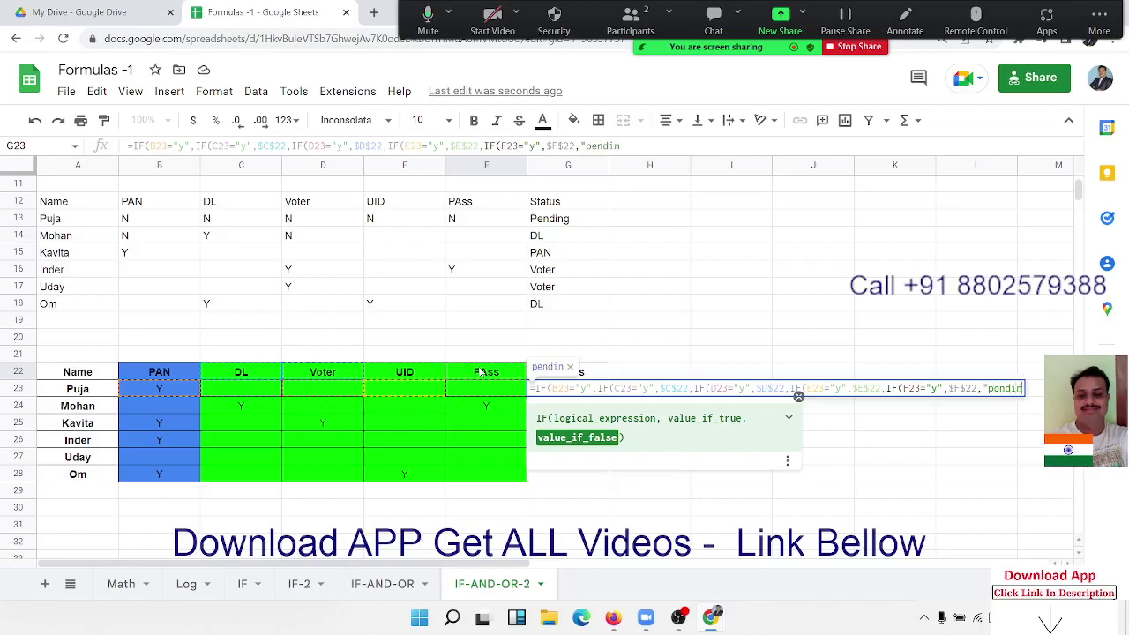
type("g\"")
type(")")
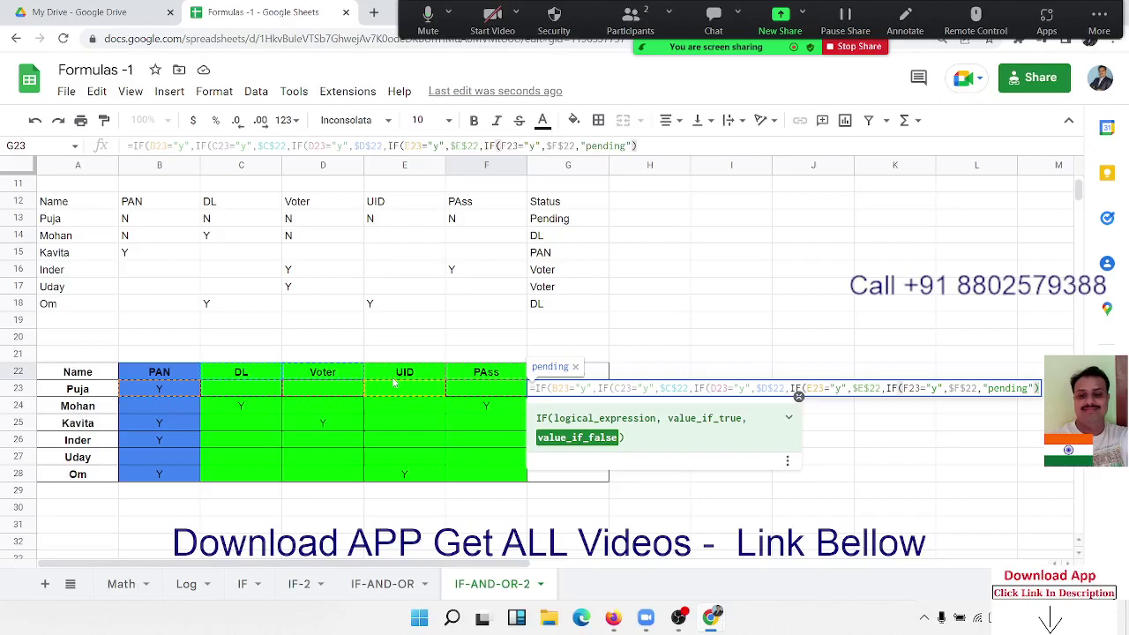
type(",\"p")
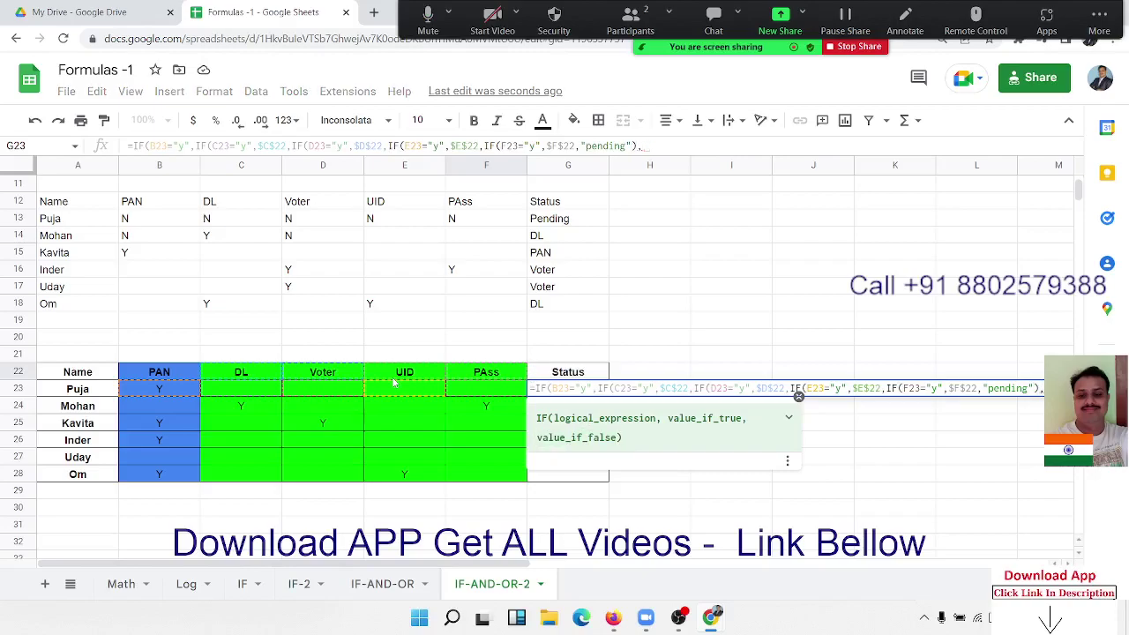
type("e")
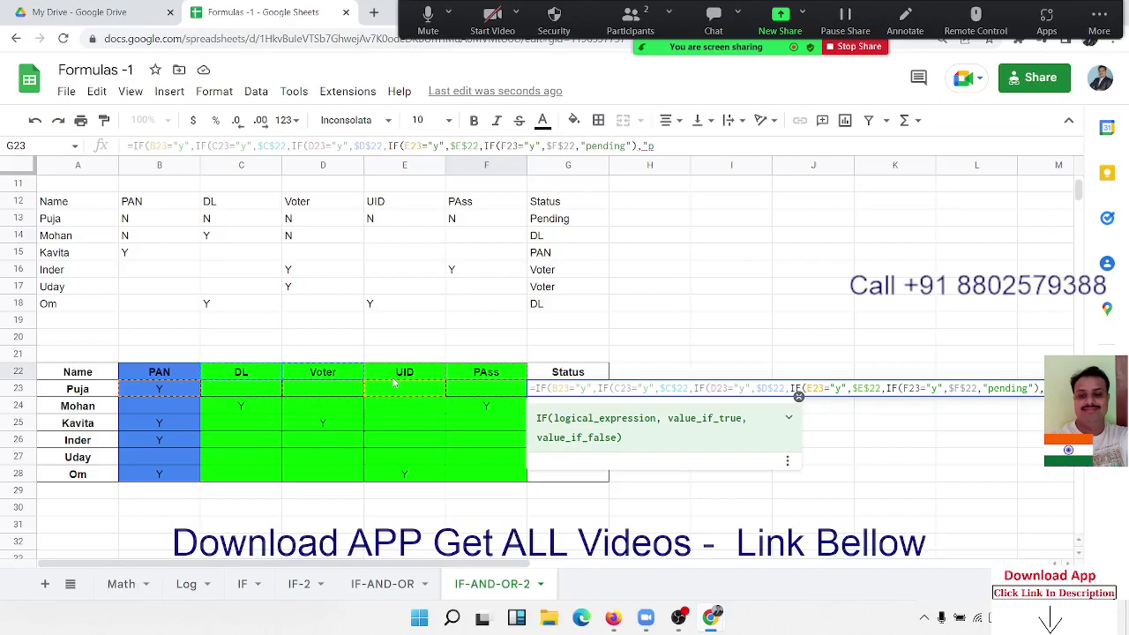
type("nding")
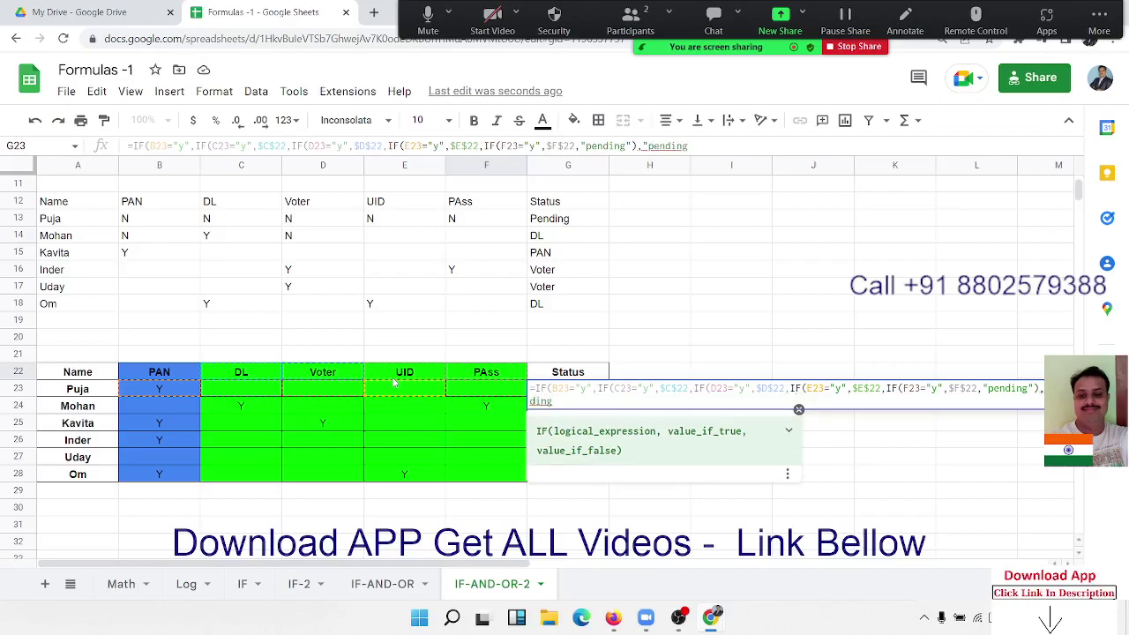
type("\")")
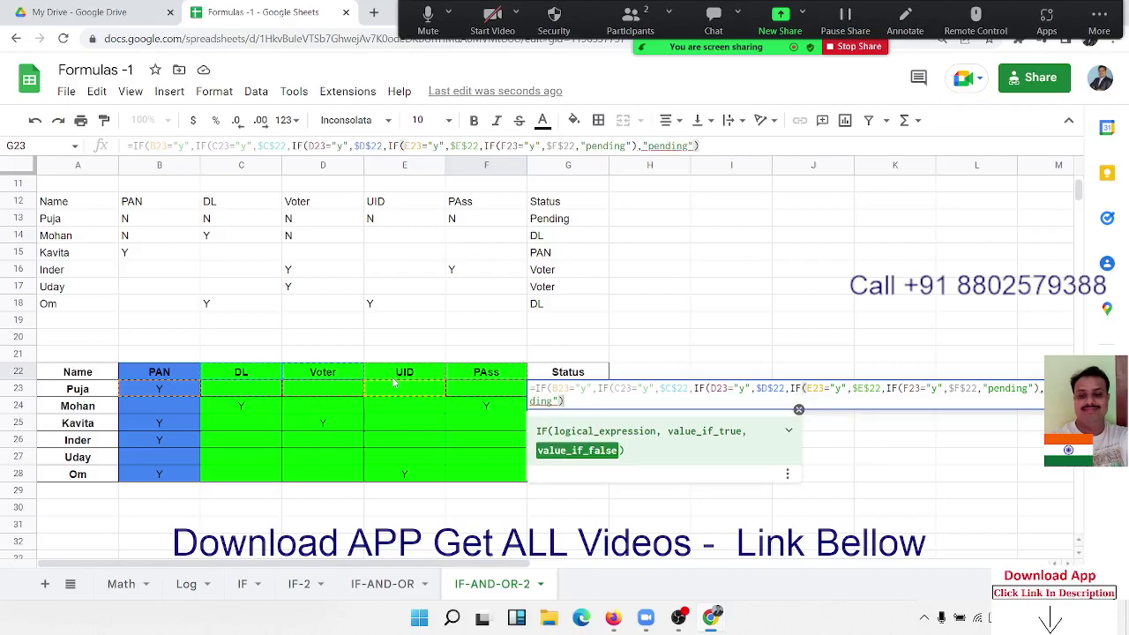
- Correct the closing brackets in G23's formula until it is accepted
key("Return")
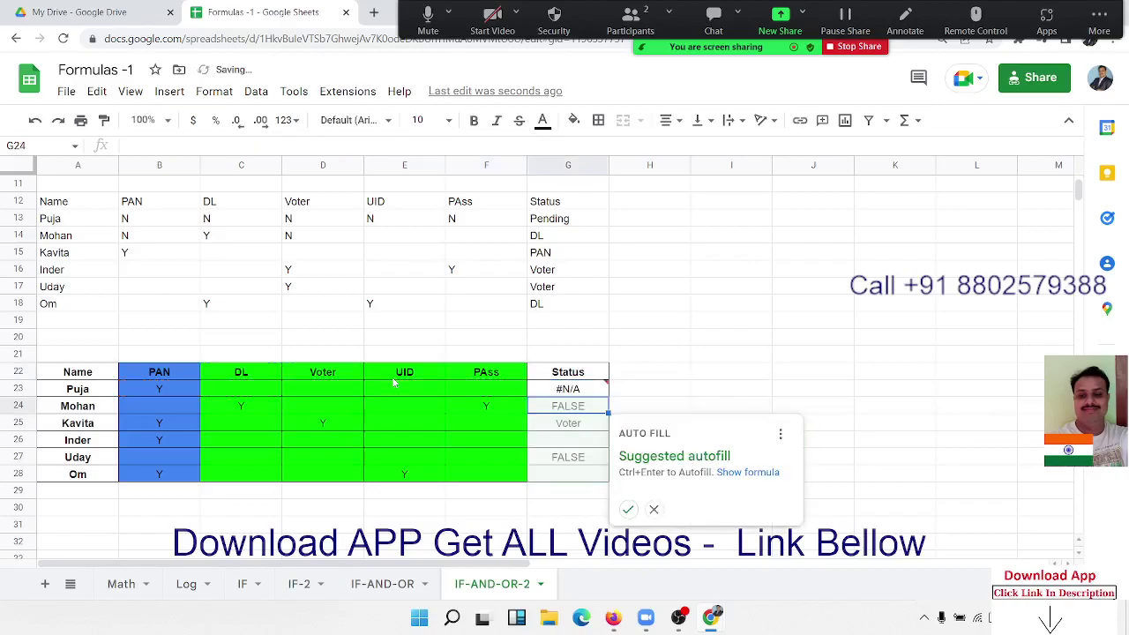
key("Up")
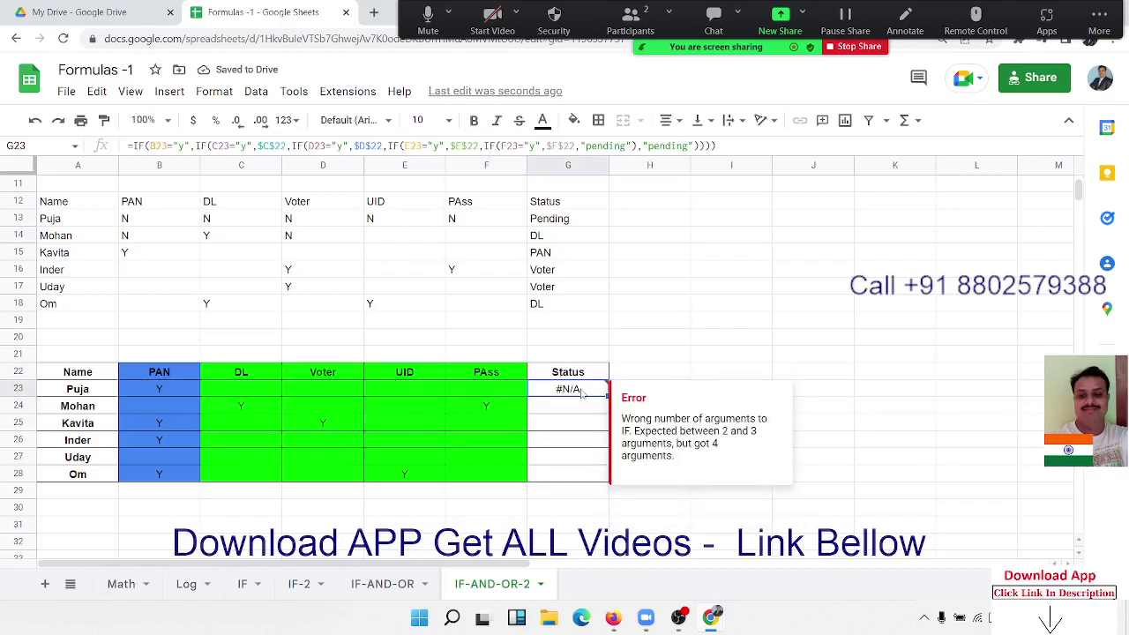
double_click(581, 393)
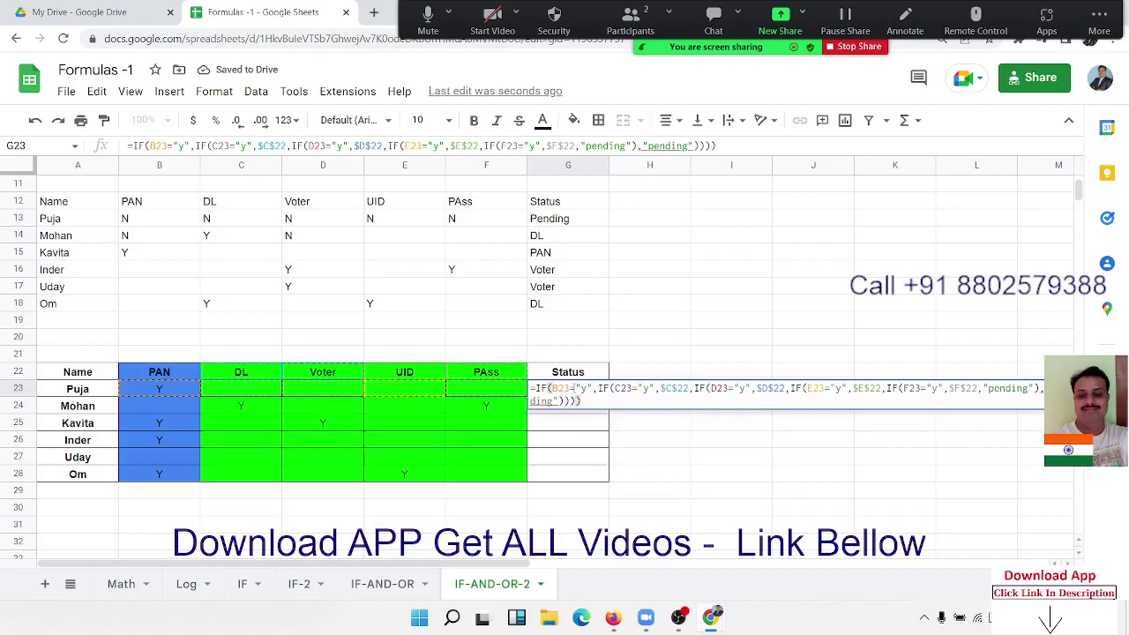
left_click(598, 388)
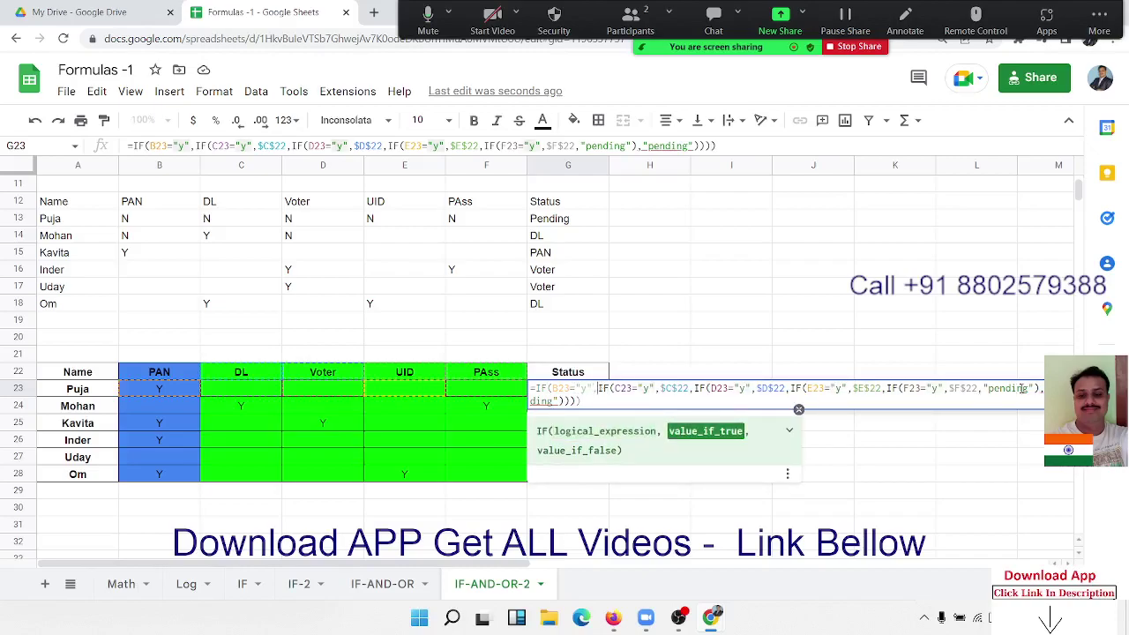
left_click(1039, 388)
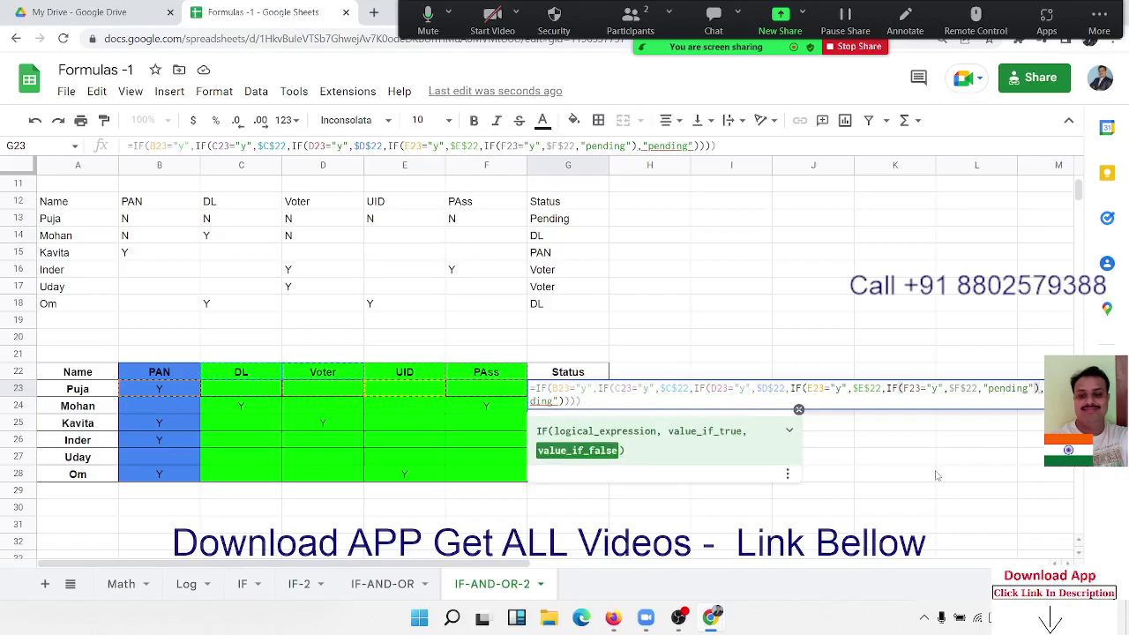
type(")")
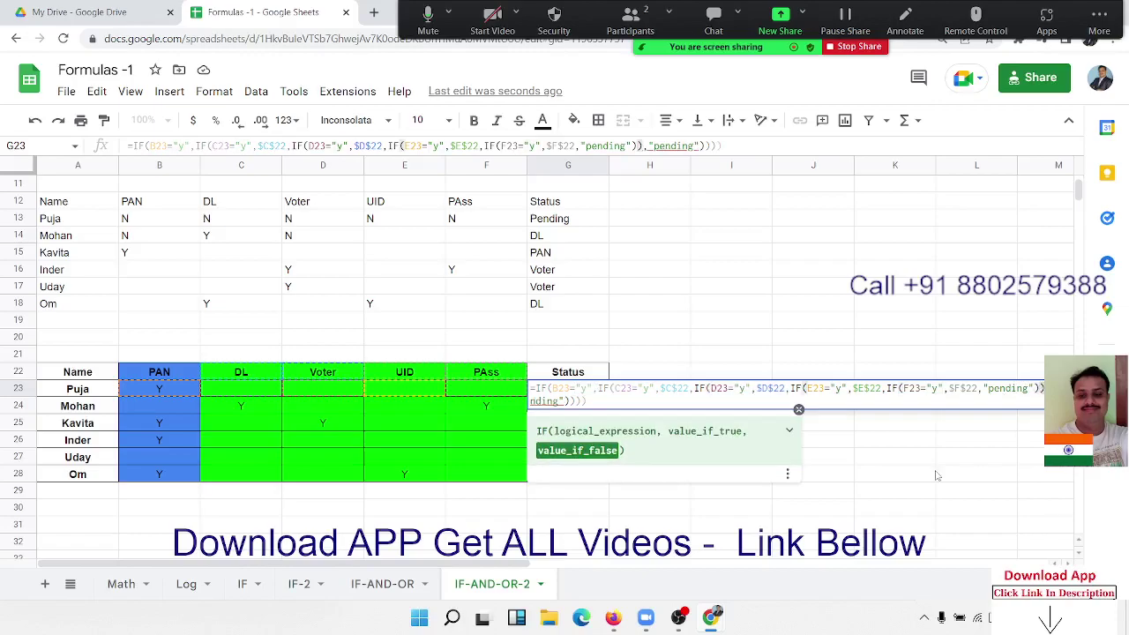
type(")")
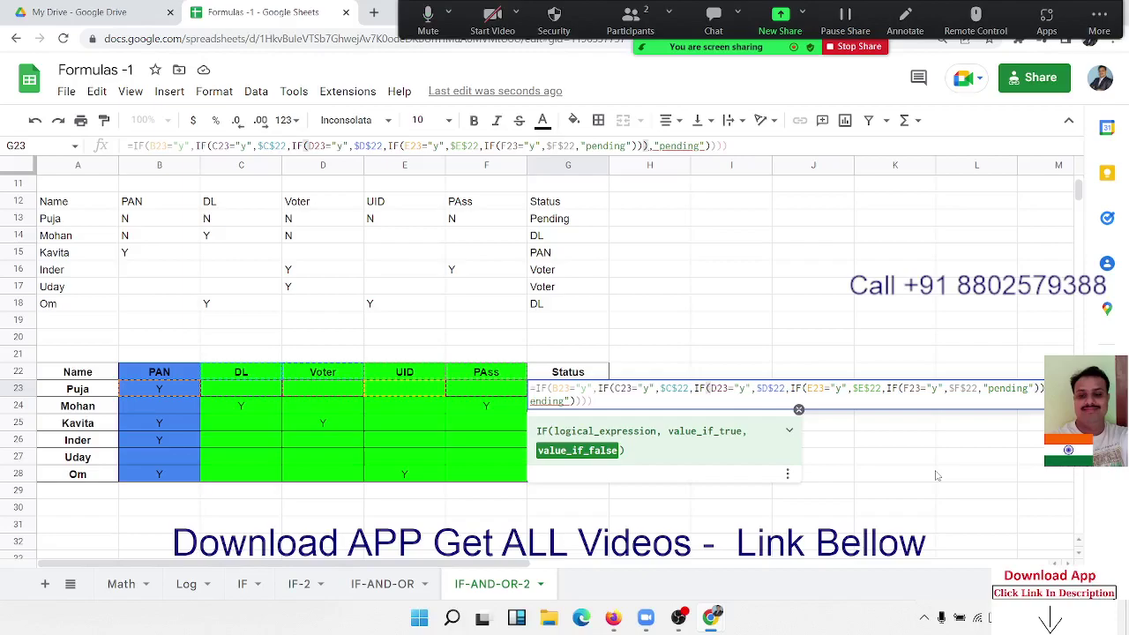
type(")")
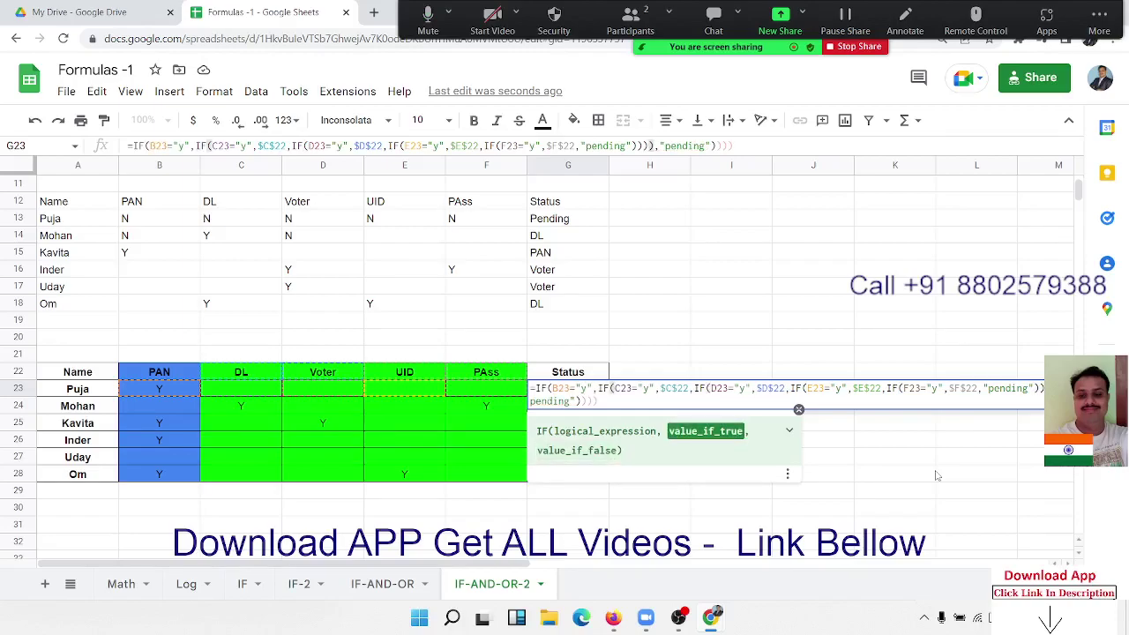
type(")")
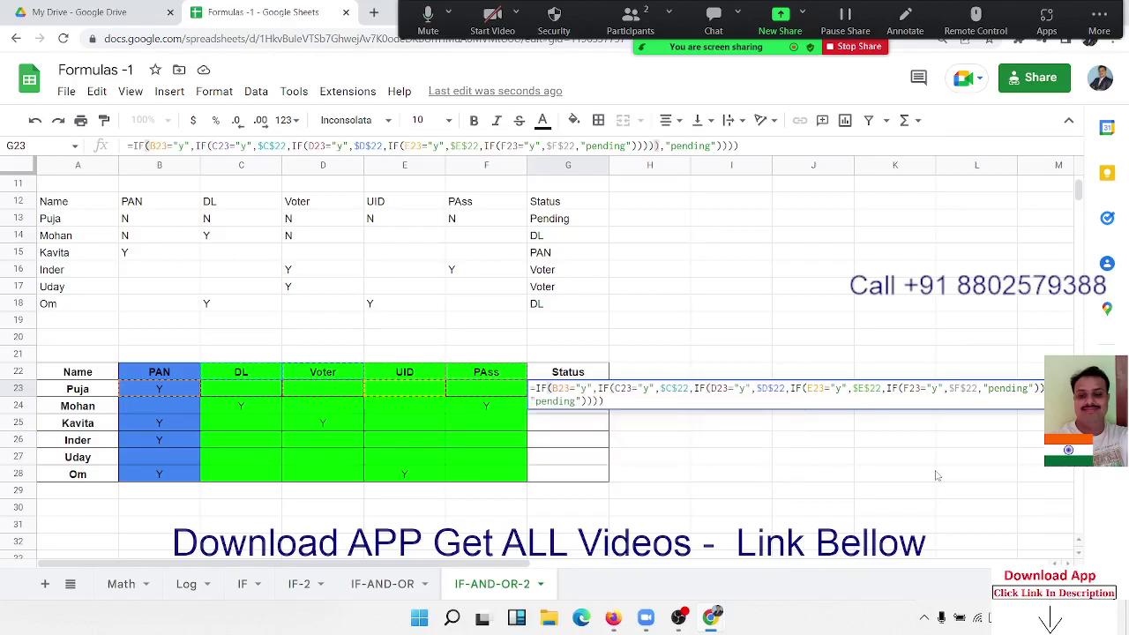
key("BackSpace")
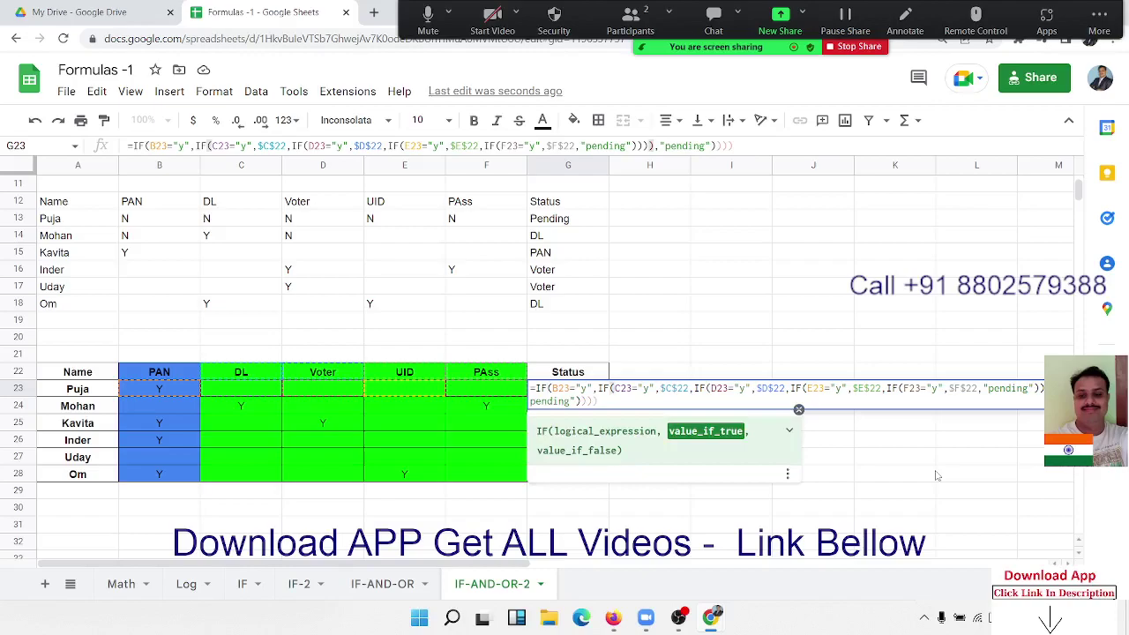
key("Return")
key("Return")
type(")")
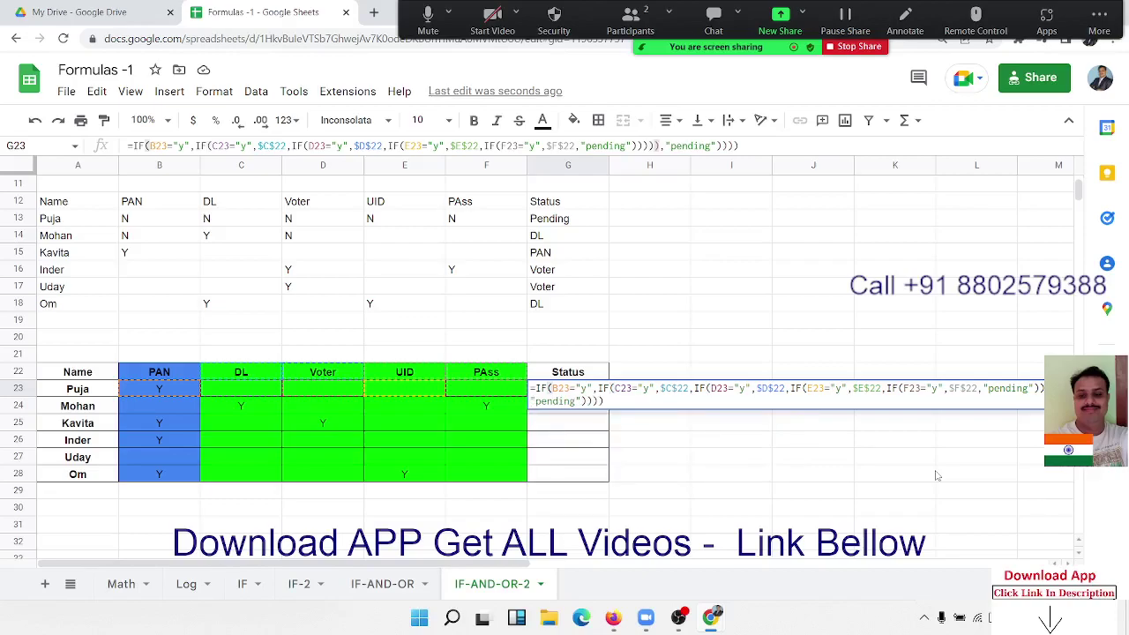
key("Return")
key("Return")
key("BackSpace")
key("Return")
key("Return")
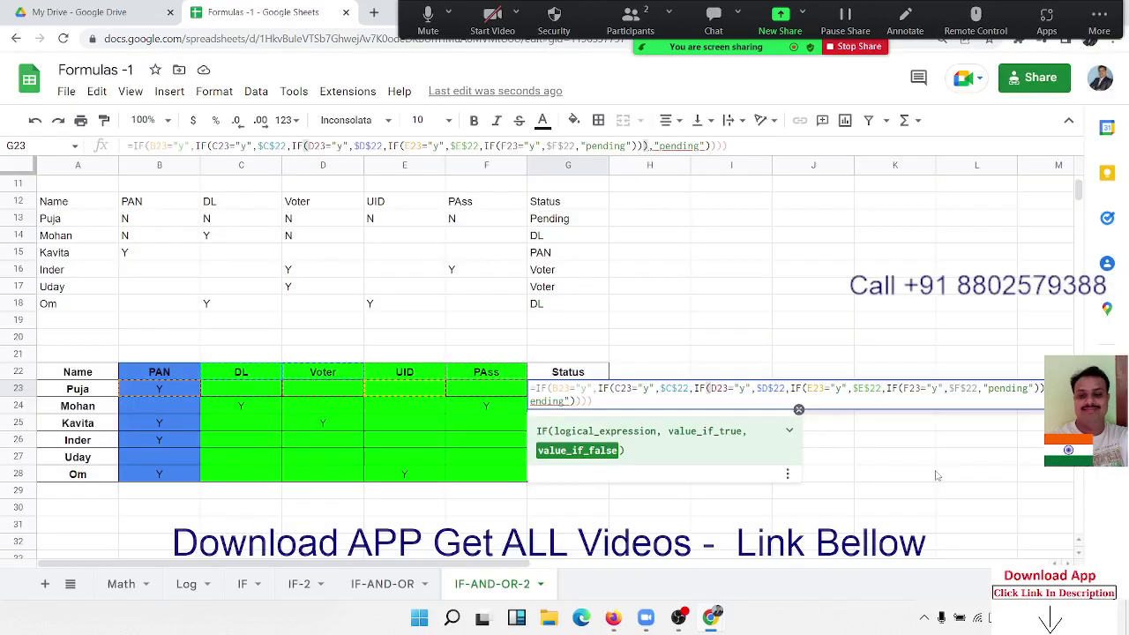
key("BackSpace")
key("BackSpace")
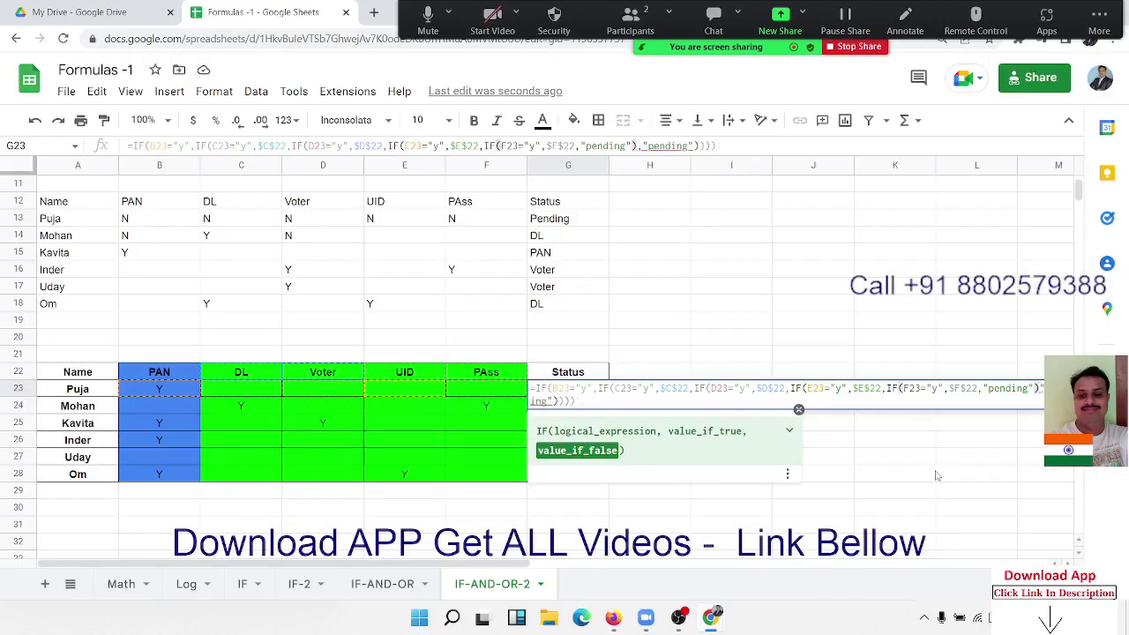
key("BackSpace")
key("Delete")
key("Delete")
key("Delete")
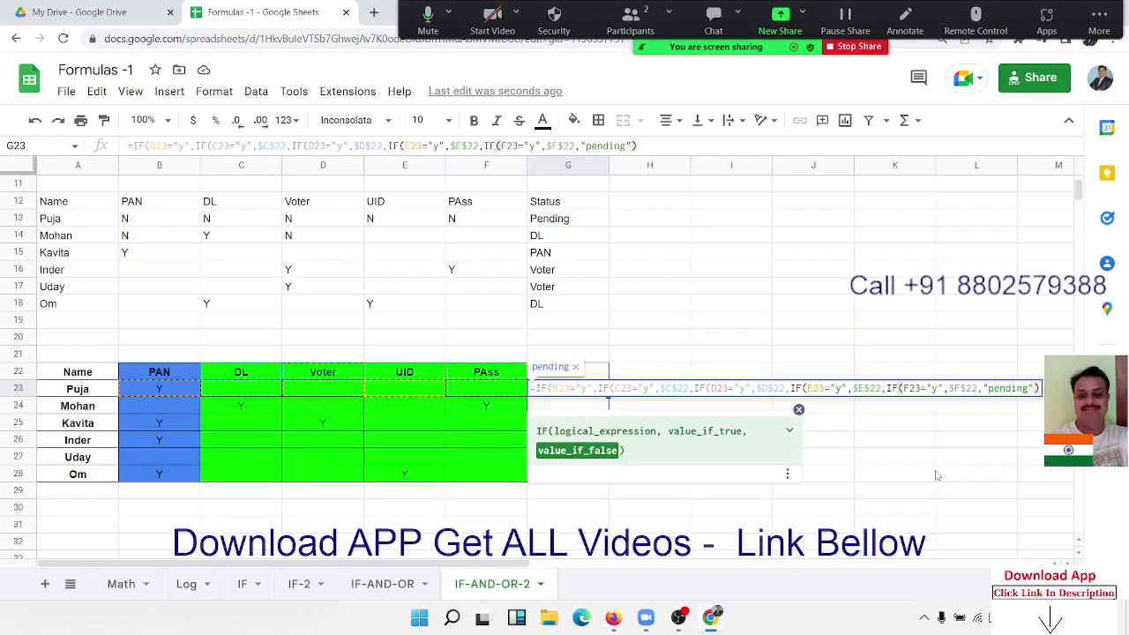
key("Return")
- Append a final ,"pending" argument to G23's formula so Puja shows pending
key("Up")
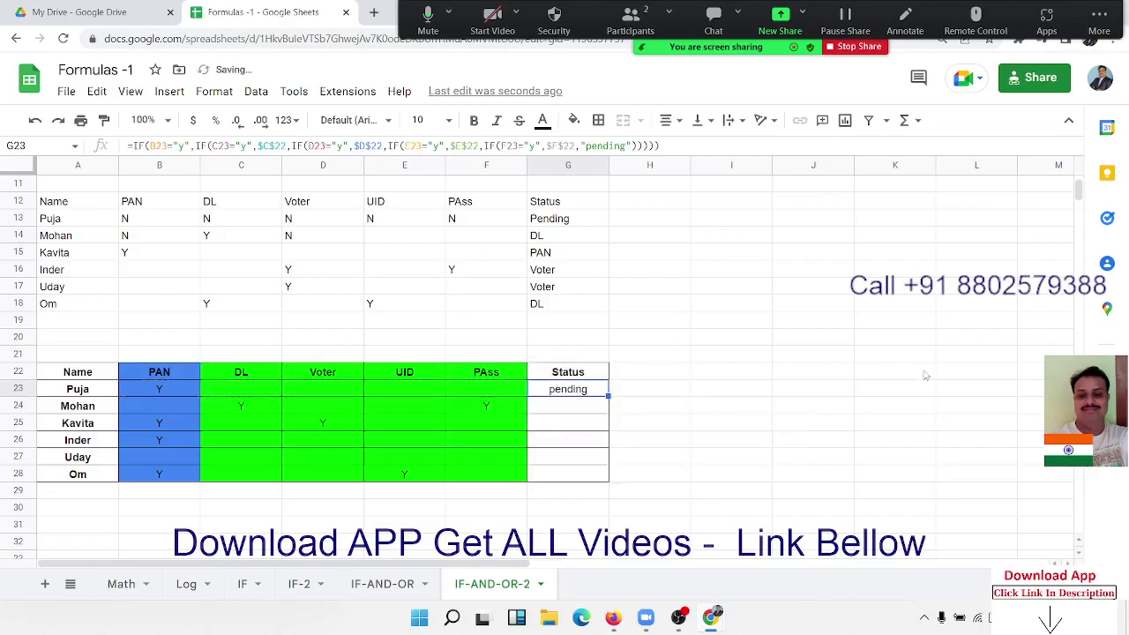
left_click(654, 146)
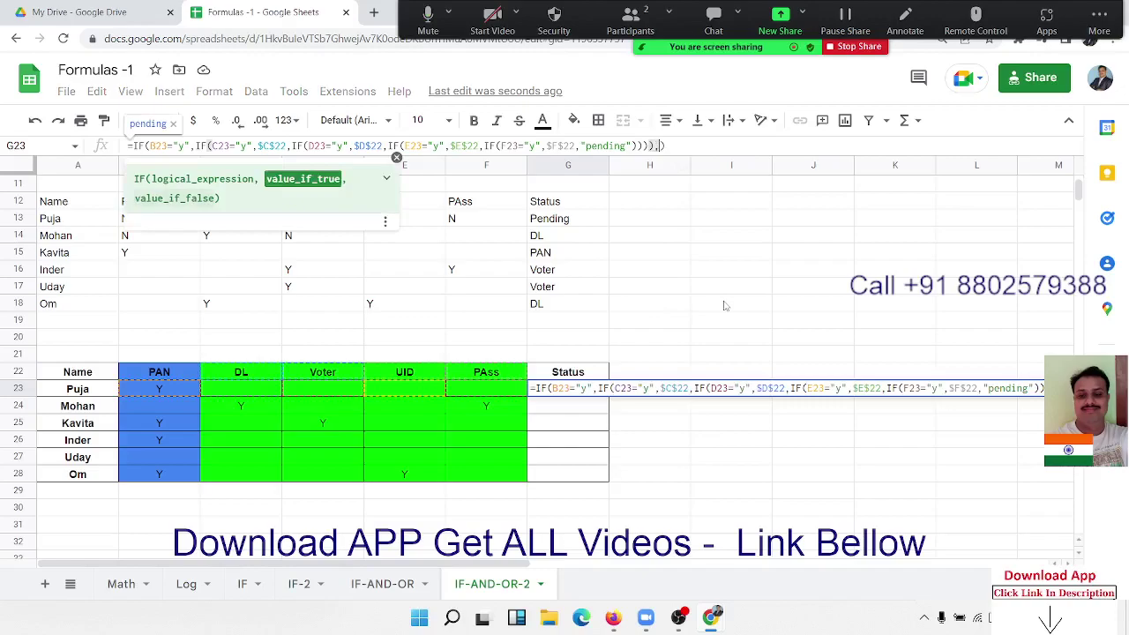
type(",\"pen")
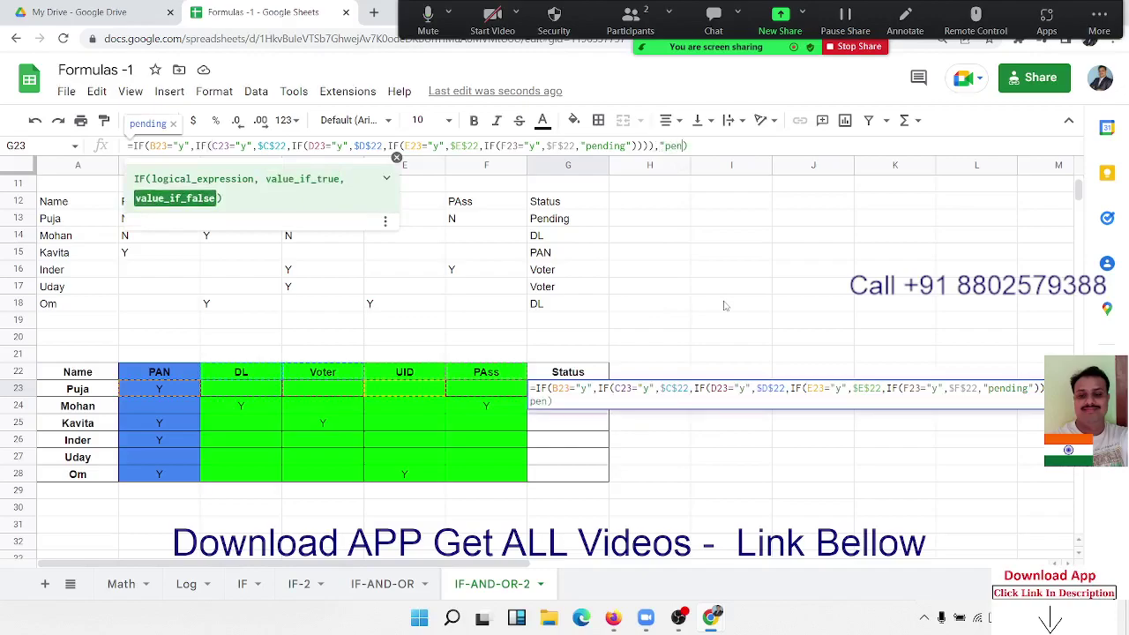
type("ding\"")
key("Return")
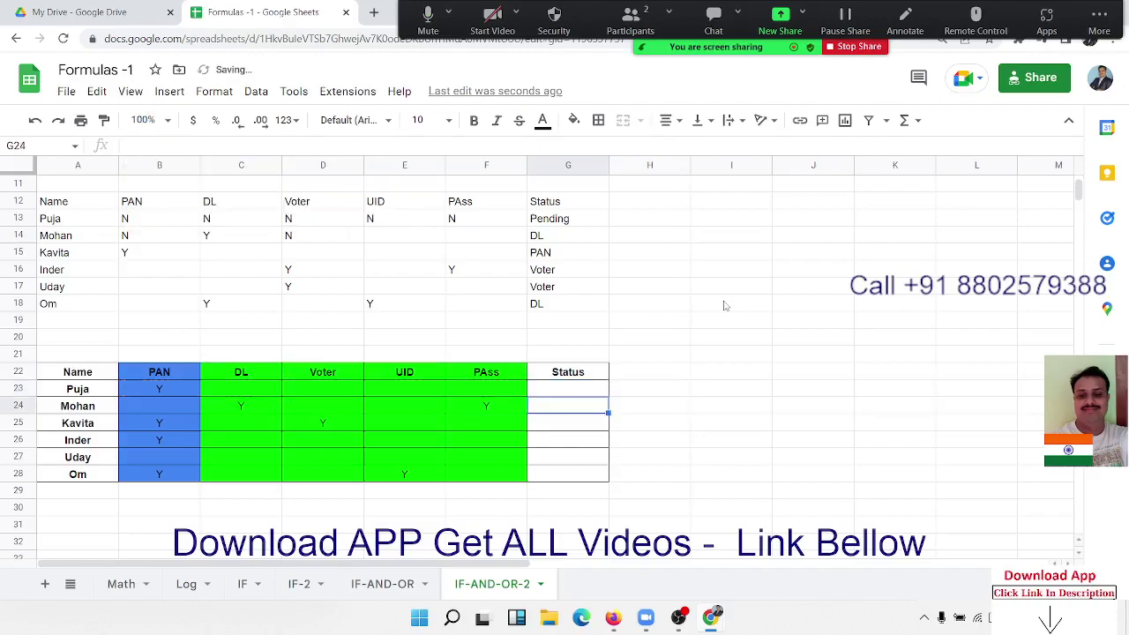
key("Up")
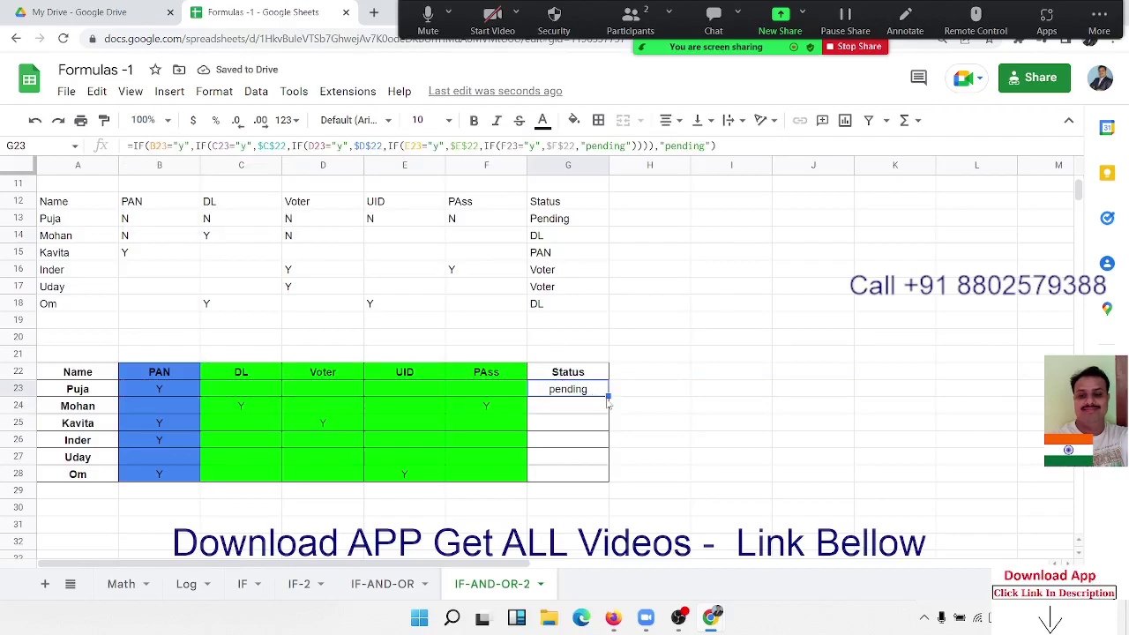
- Fill G23's formula down to G28, then review its C23, E23 and pending parts
left_click_drag(606, 395, 601, 474)
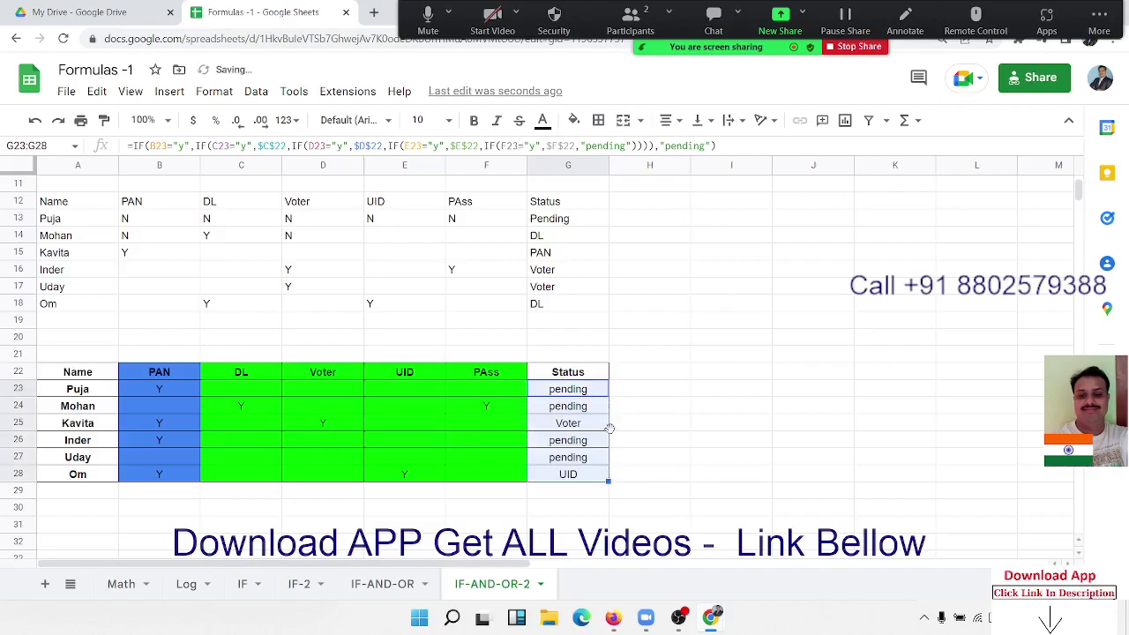
double_click(586, 391)
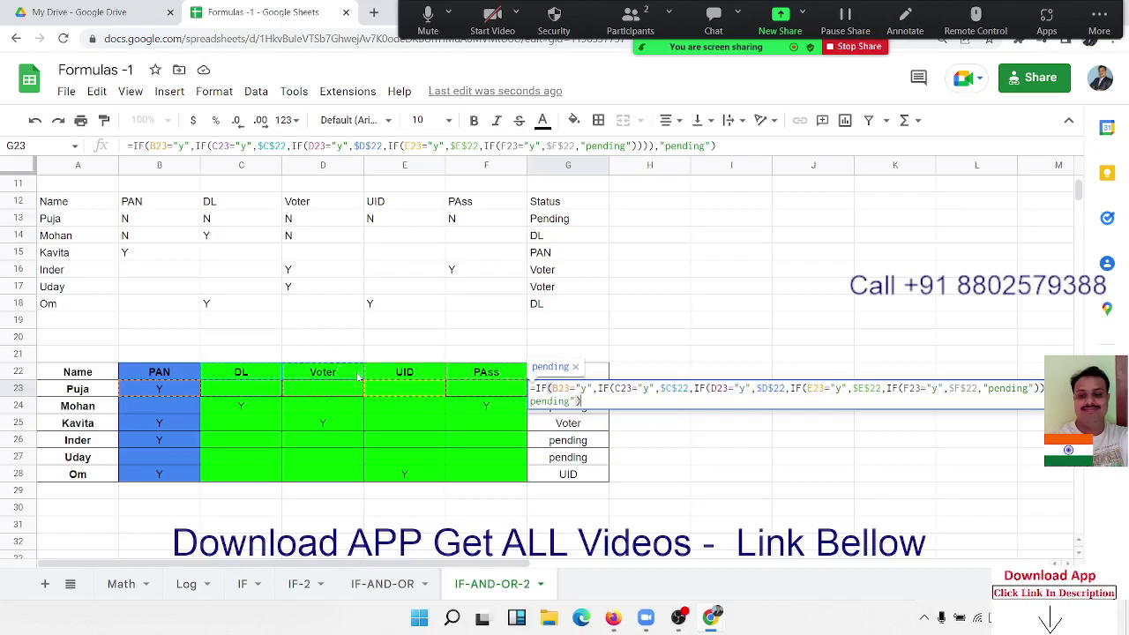
left_click(641, 389)
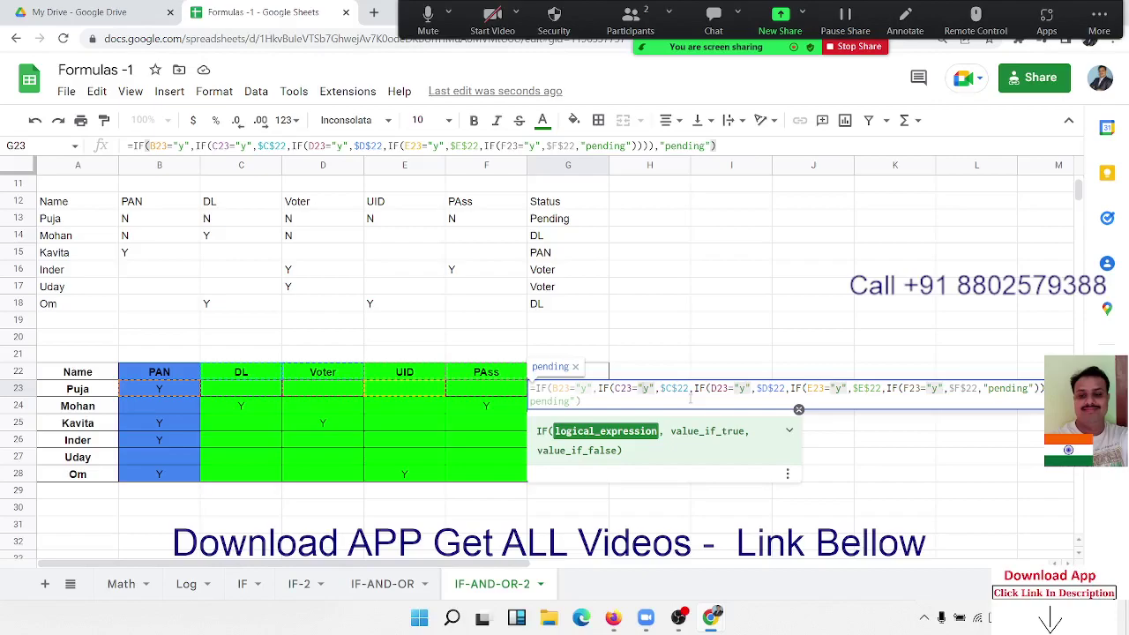
left_click(805, 388)
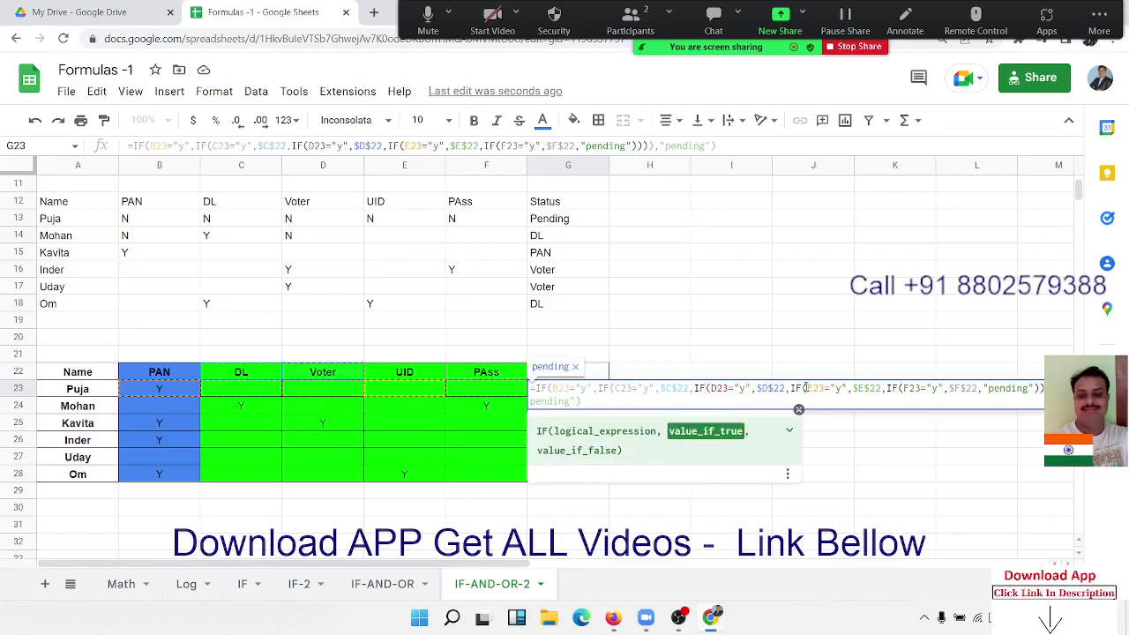
left_click(884, 389)
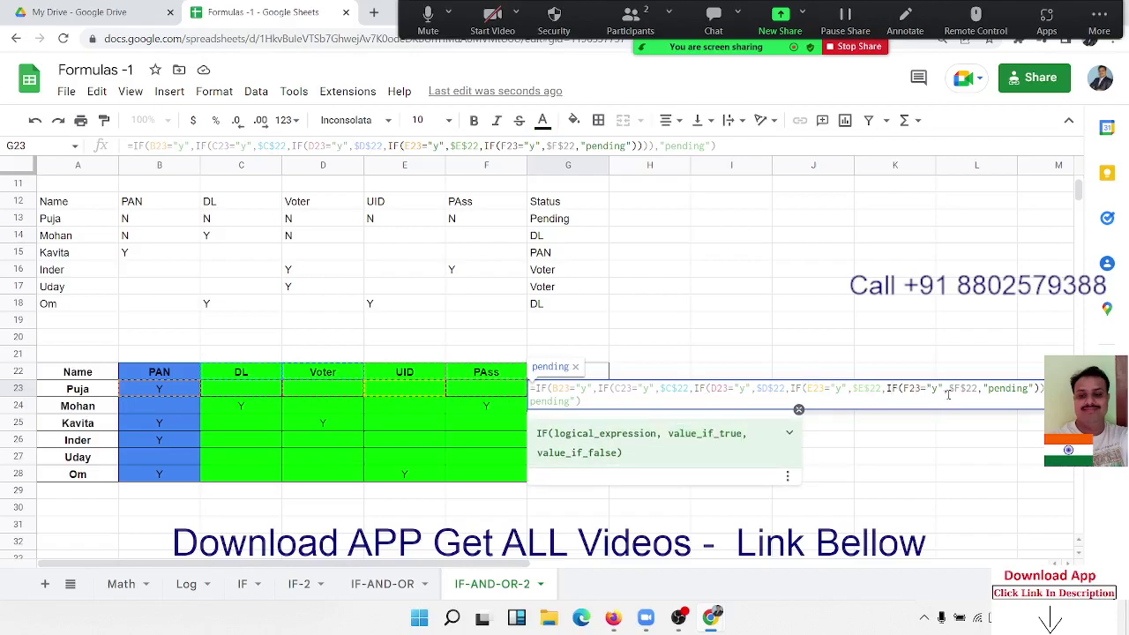
left_click(981, 389)
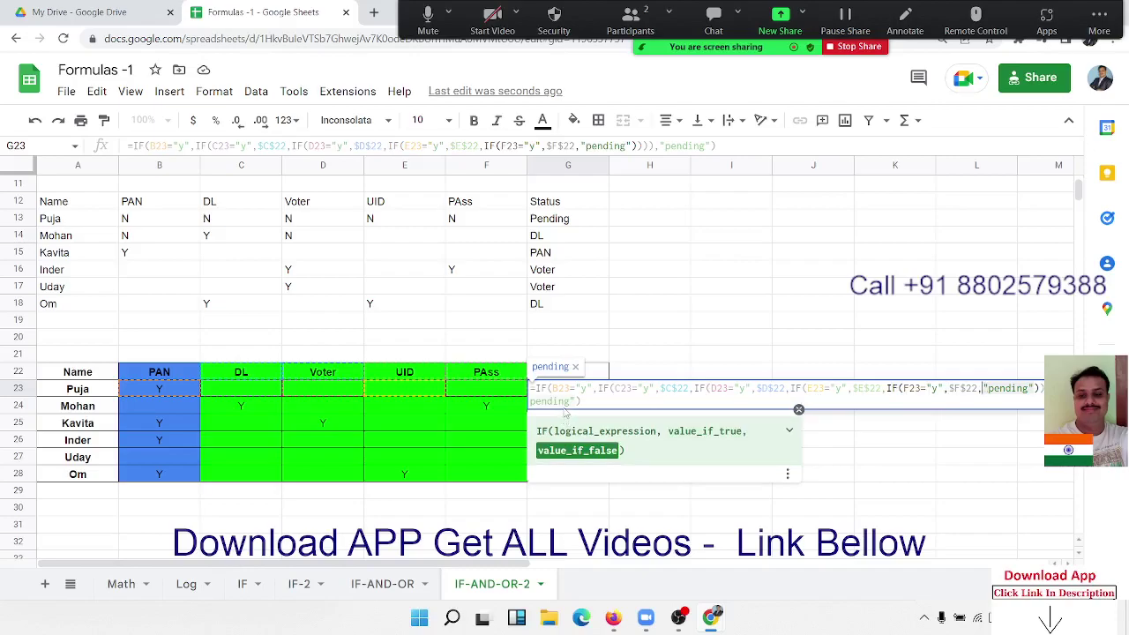
left_click(571, 401)
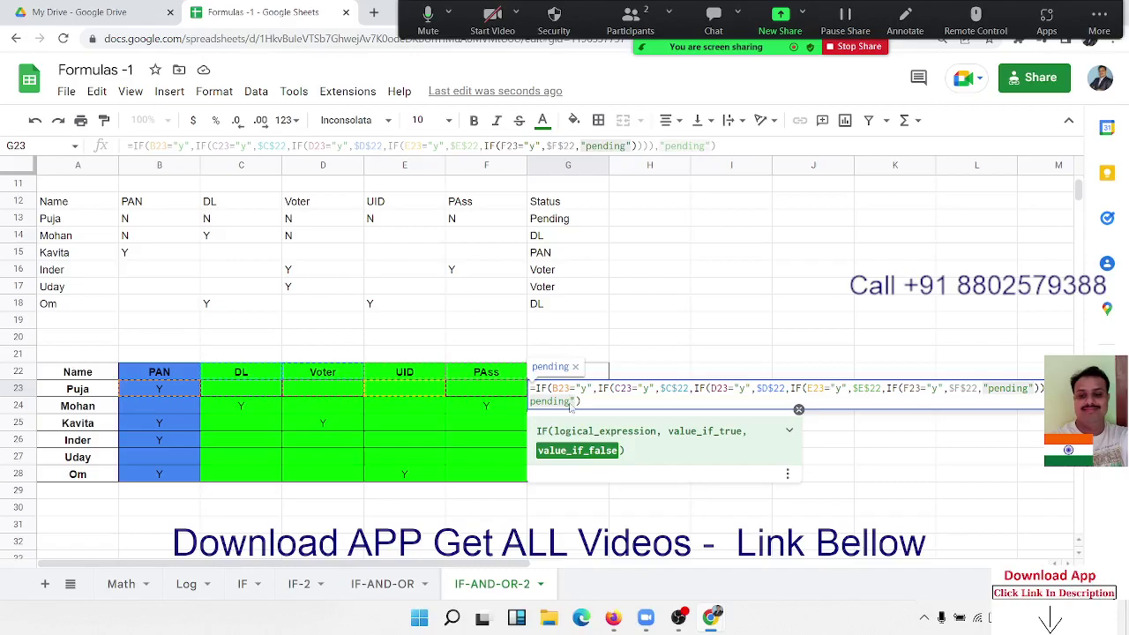
key("ctrl+Return")
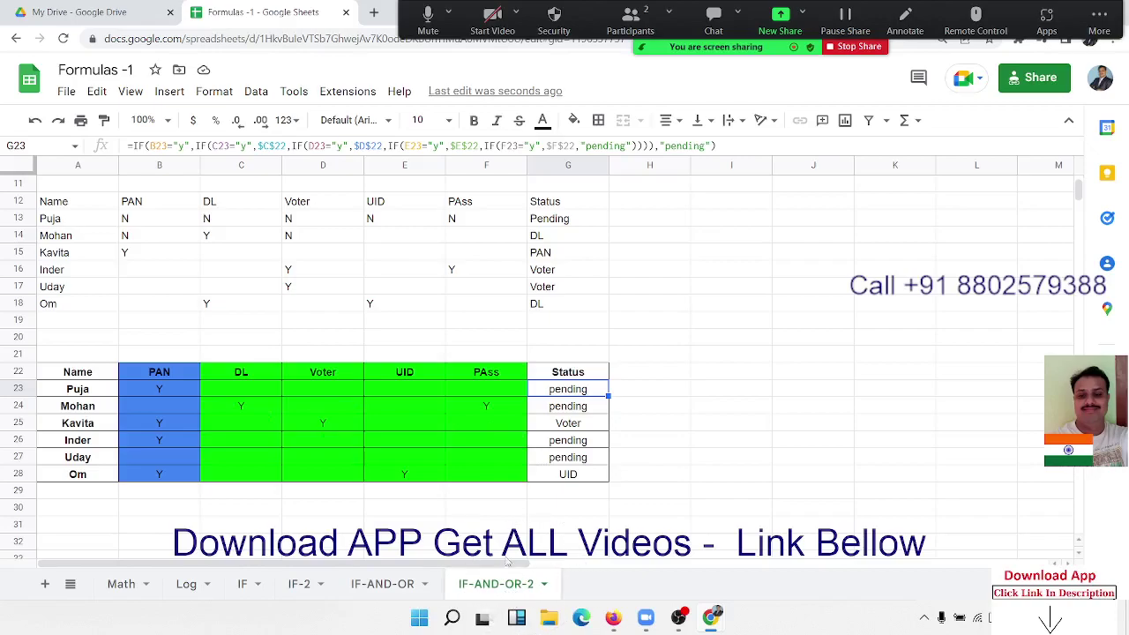
- Add a new blank sheet and rename it Gr
right_click(501, 587)
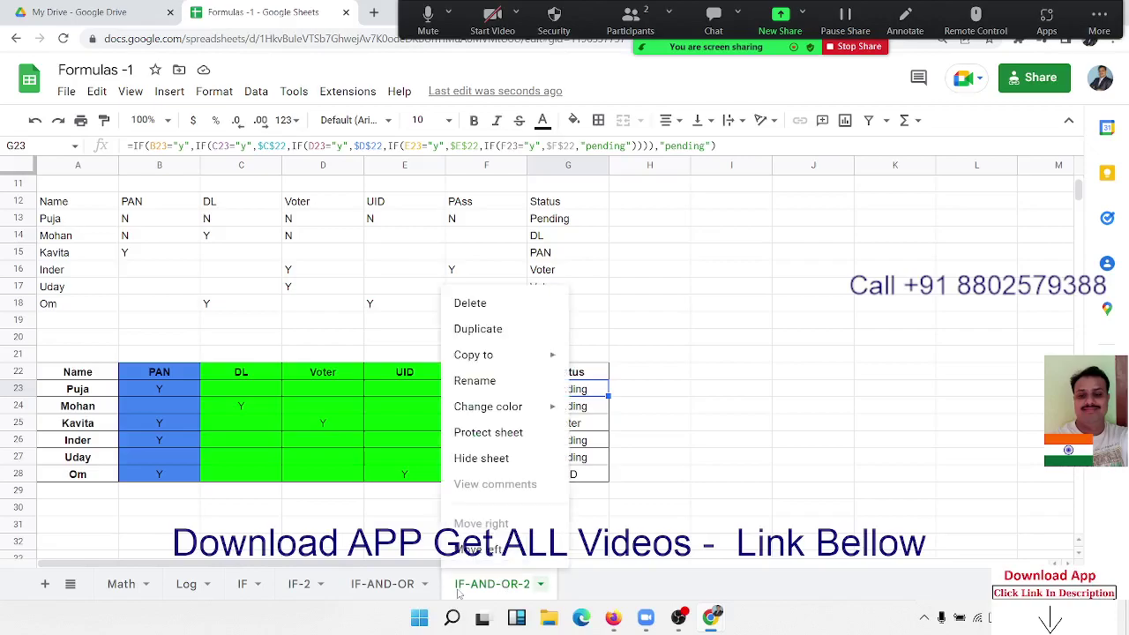
left_click(45, 585)
left_click(45, 585)
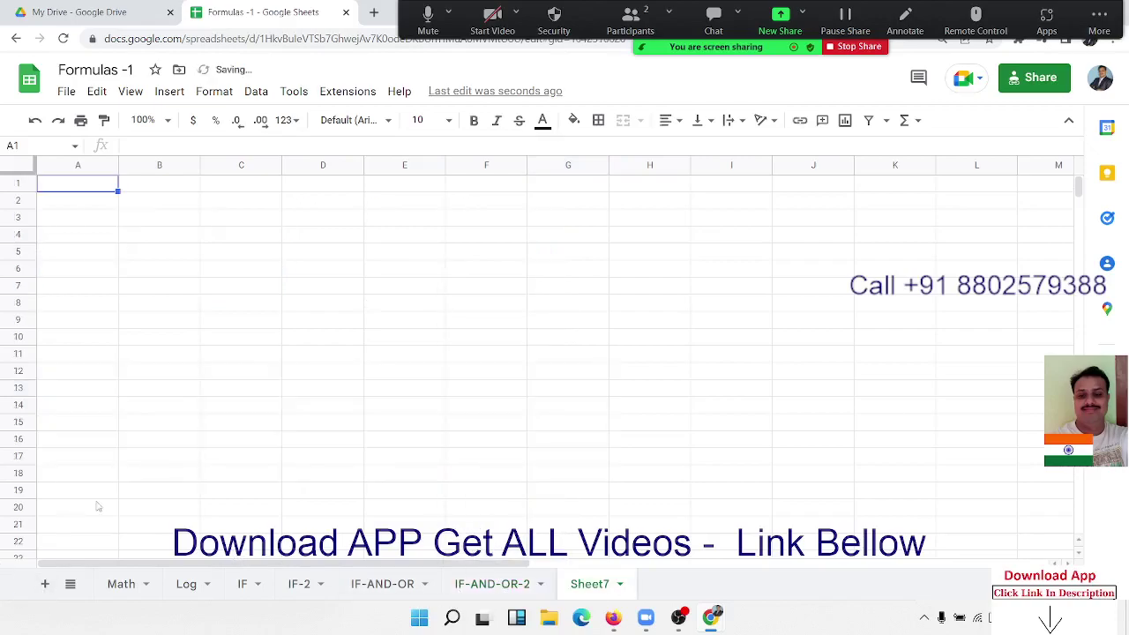
double_click(587, 585)
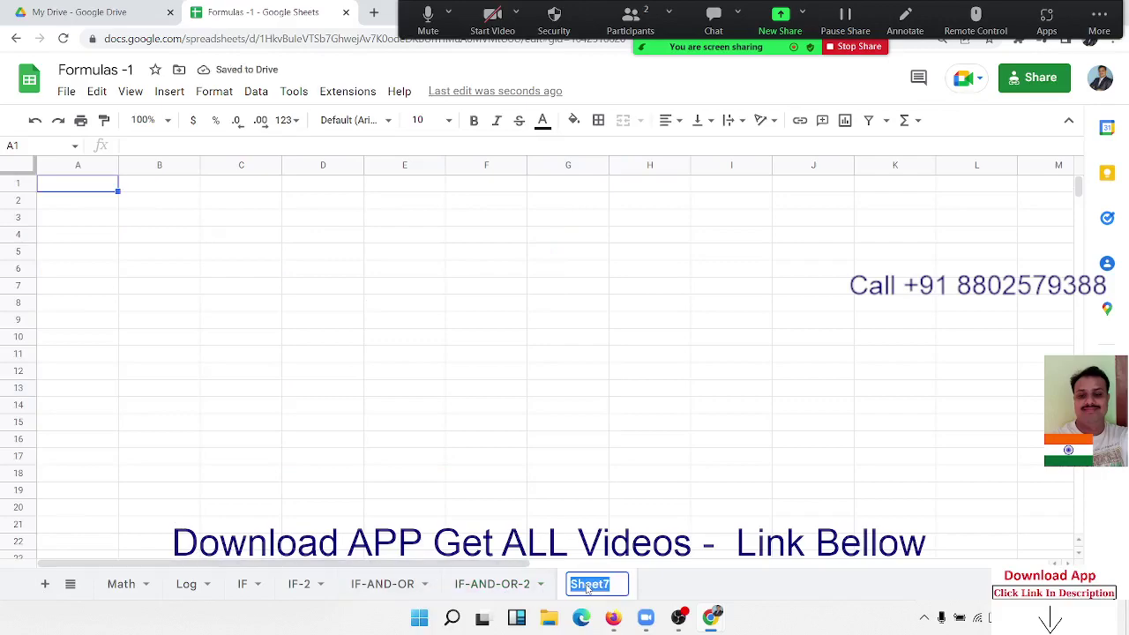
type("Gr")
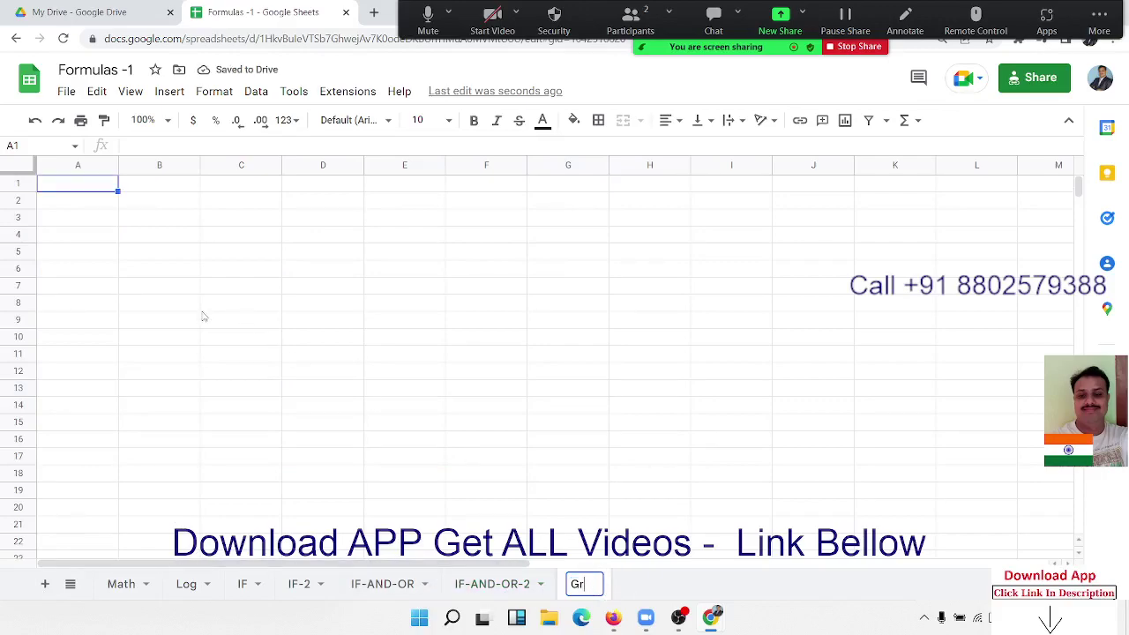
left_click(204, 306)
- Put a Score heading in A1 with scores 85, 36, 45, 23, 85, 95, 74 below it
left_click(92, 189)
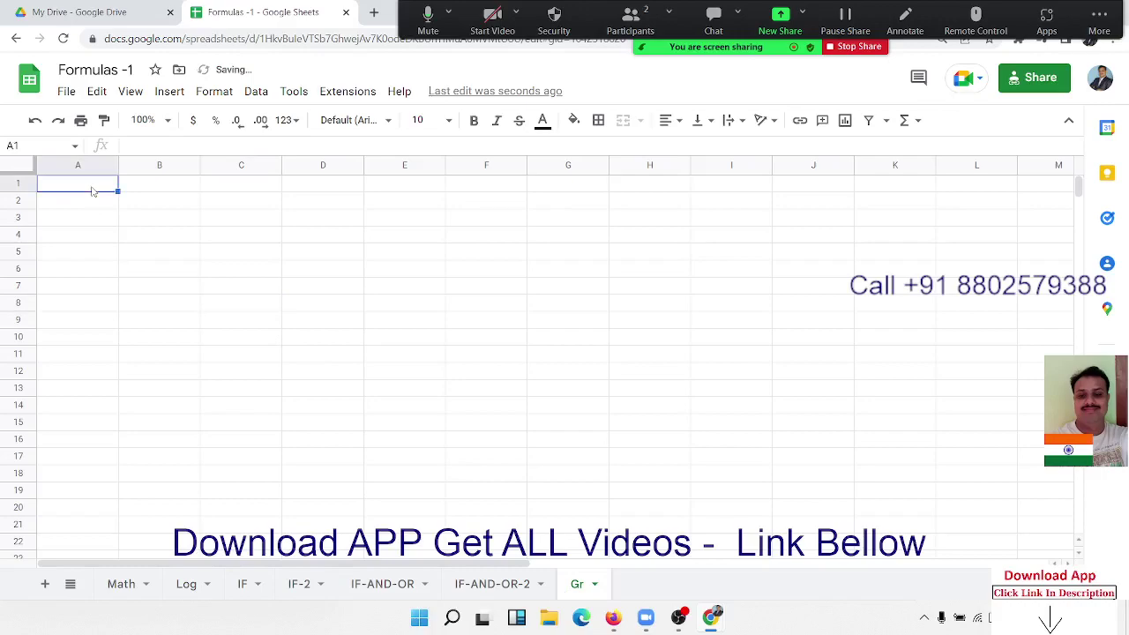
type("Scro")
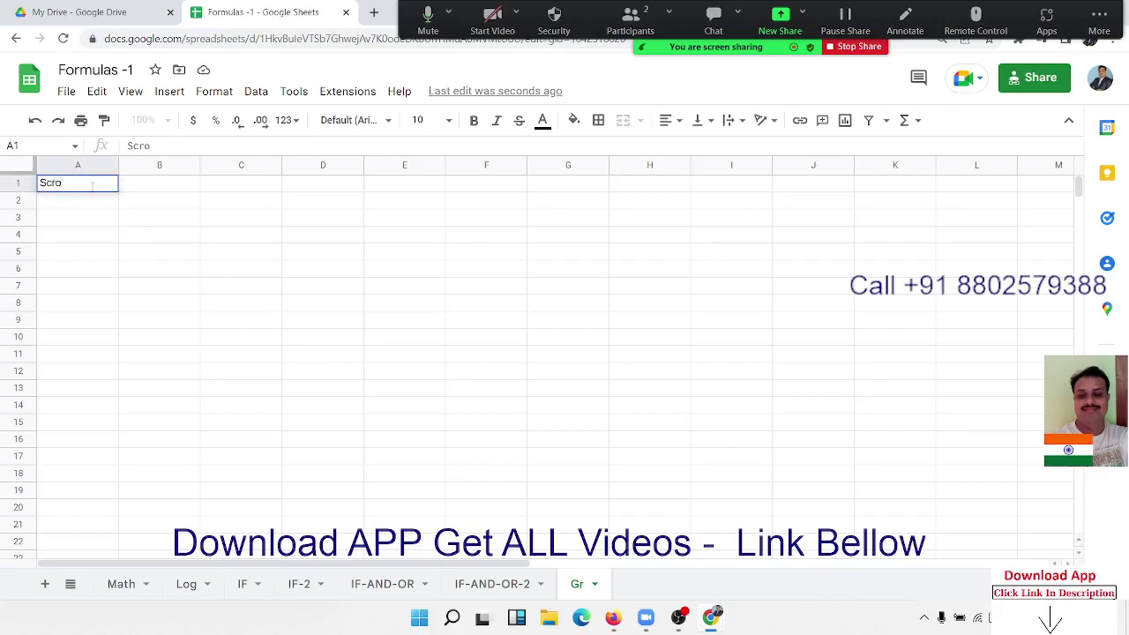
key("BackSpace")
key("BackSpace")
type("ore")
key("Return")
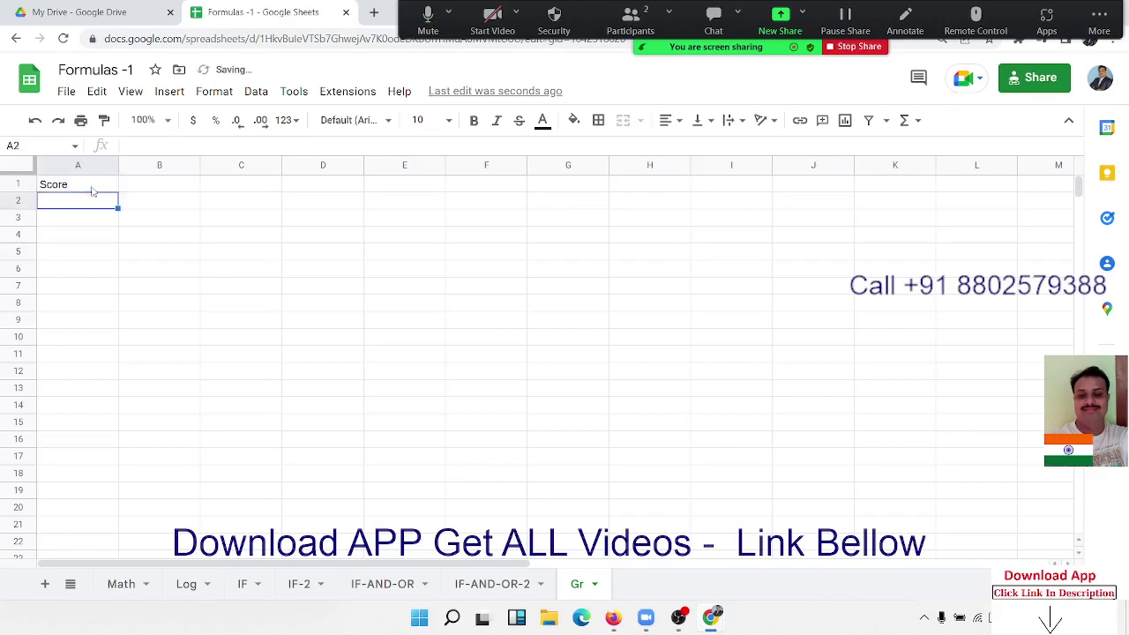
type("85")
key("Return")
type("36")
key("Return")
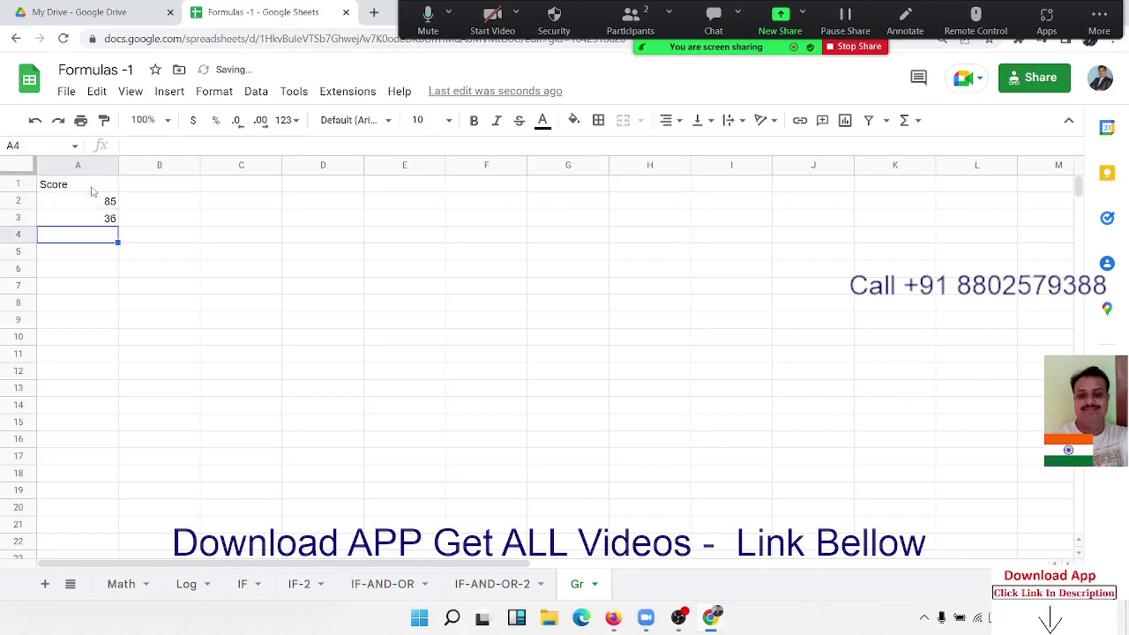
type("45")
key("Return")
type("23 85 9")
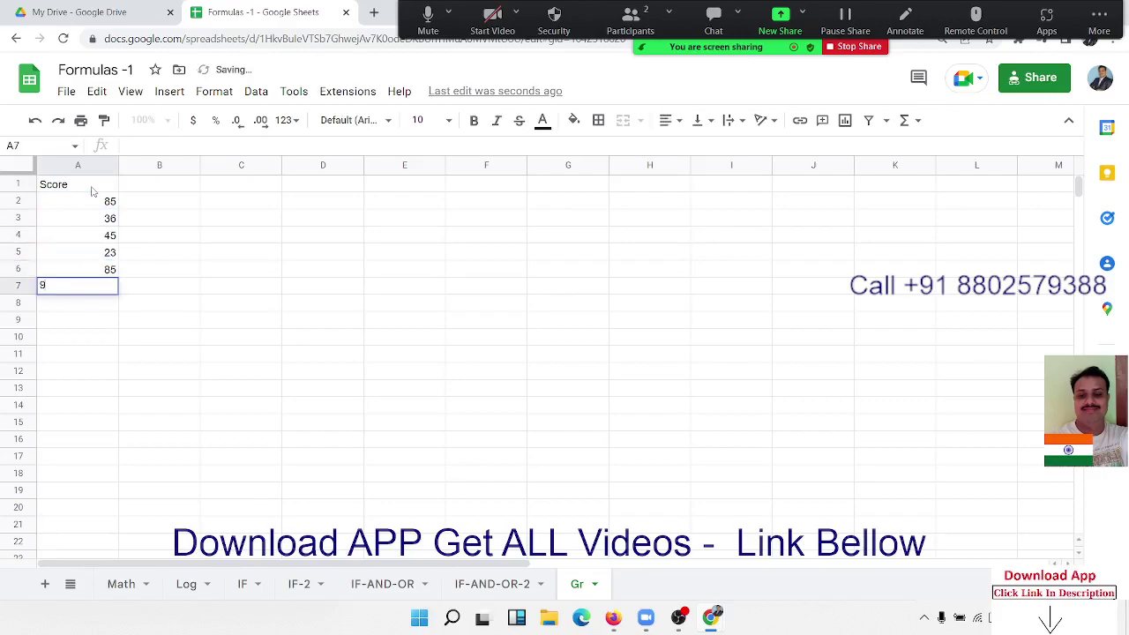
type("5 74")
key("Return")
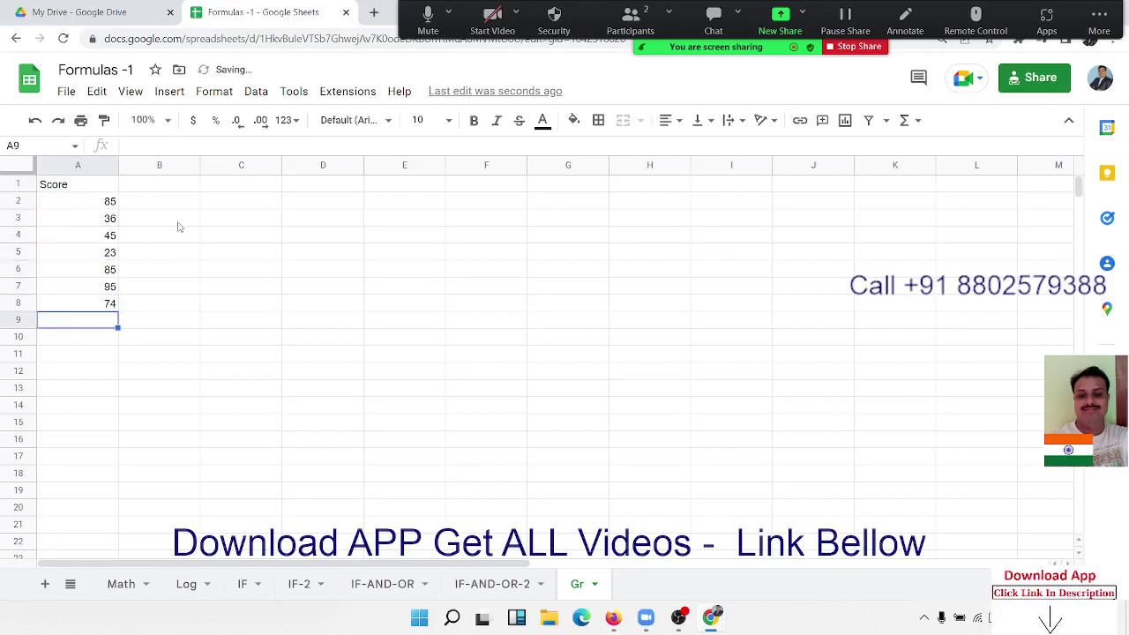
left_click(170, 184)
- Add a Gr heading in B1 and start the grade table with range 0-40 graded C
type("G")
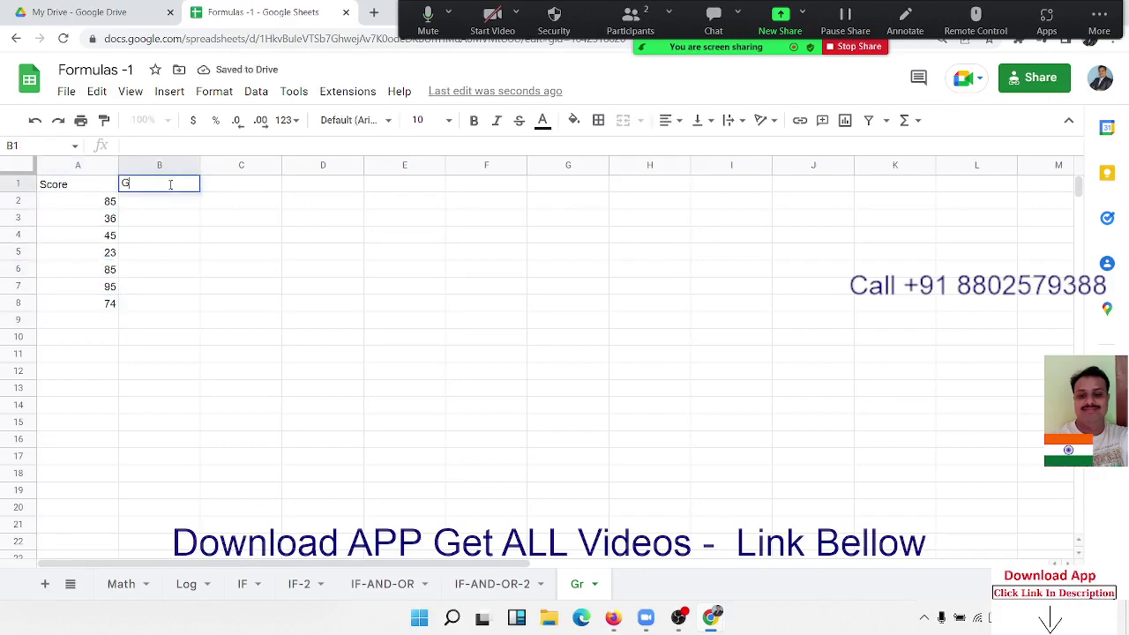
type("r")
key("Tab")
key("Tab")
key("Down")
type("0")
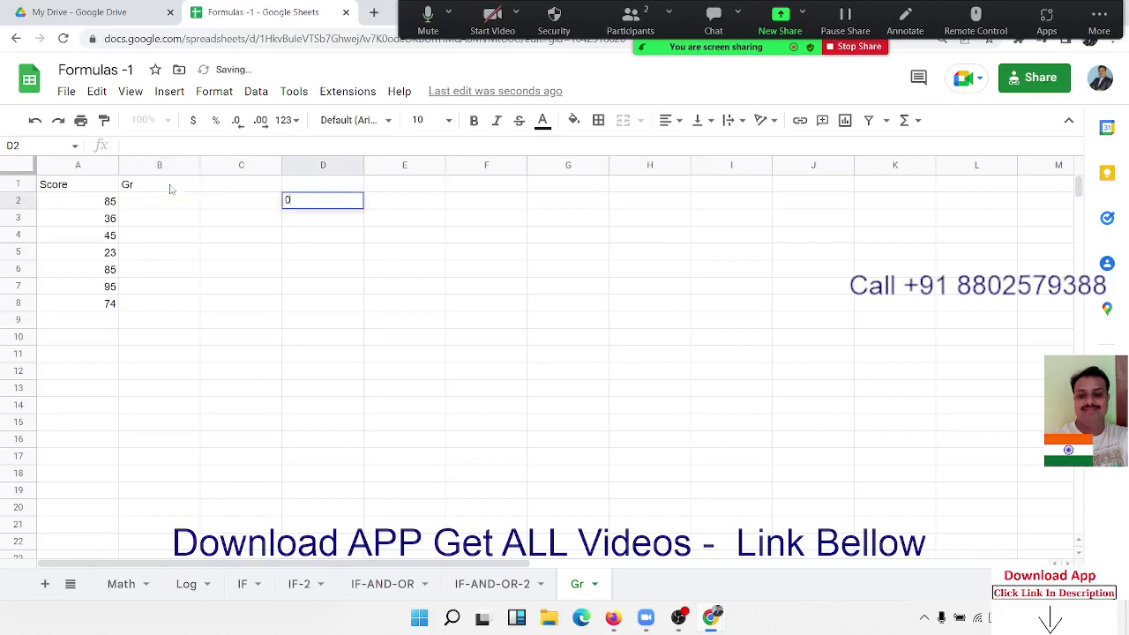
type("-40")
key("Tab")
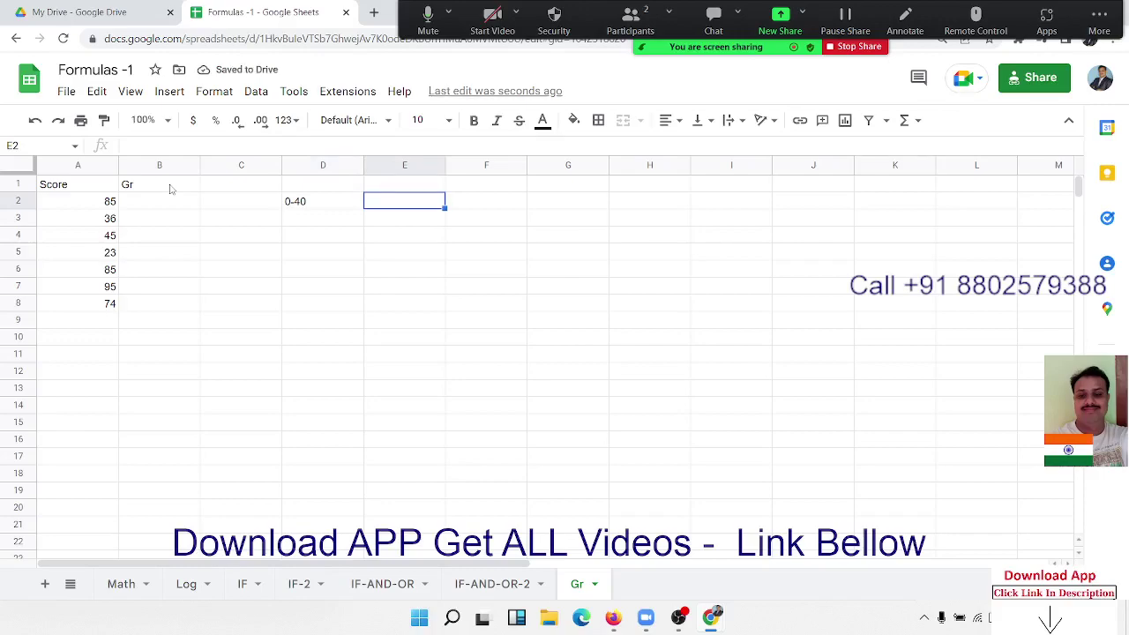
type("A")
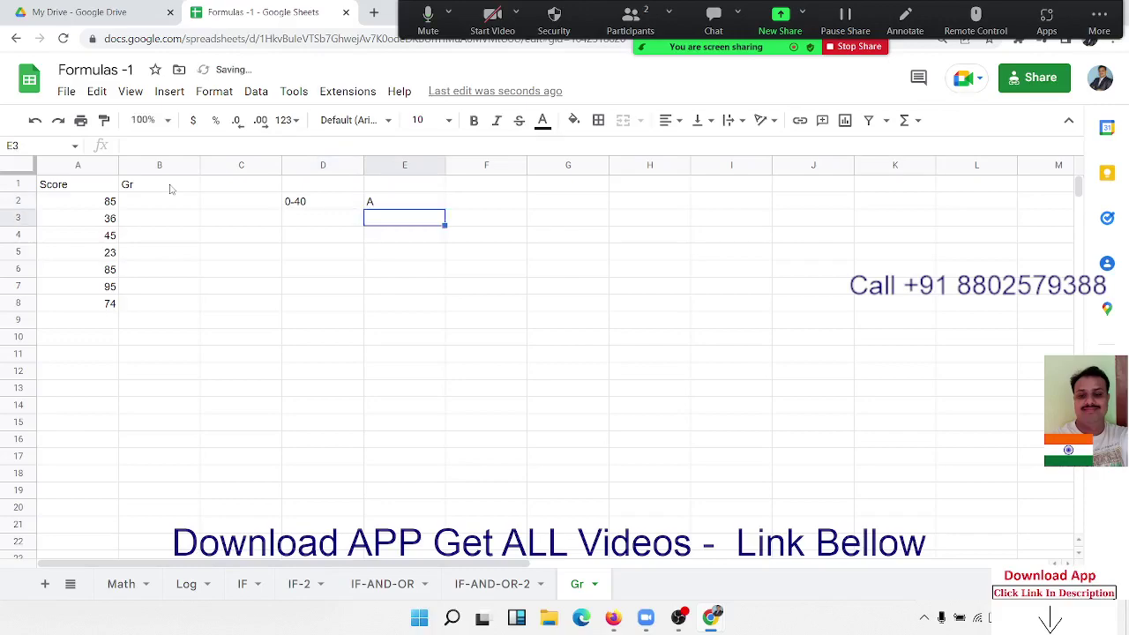
key("Return")
type("41-")
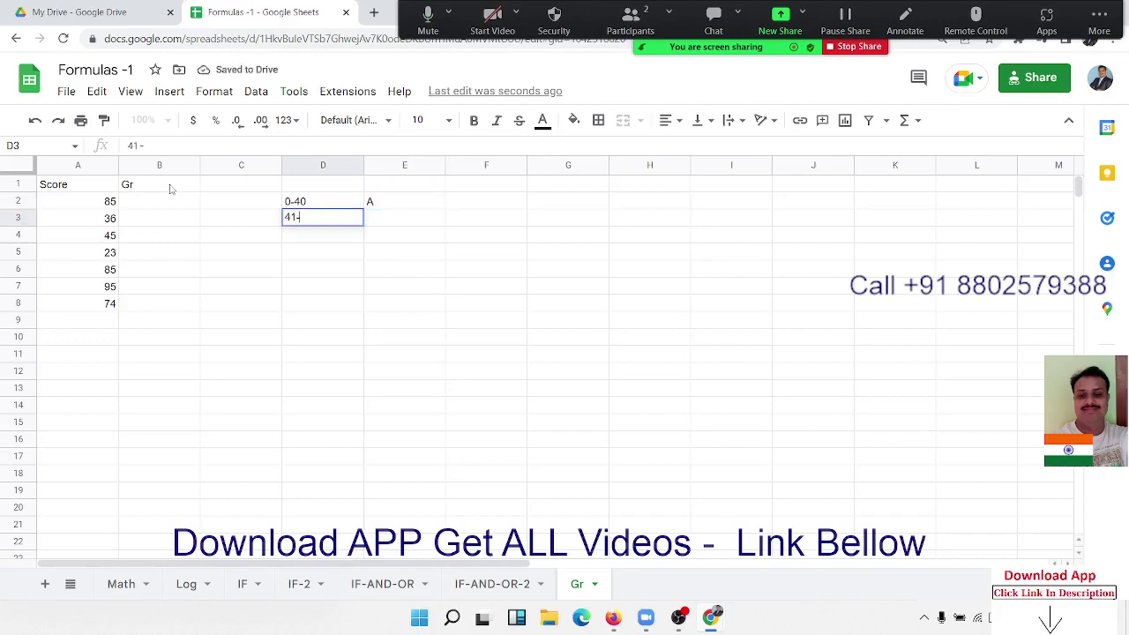
type("80")
key("Tab")
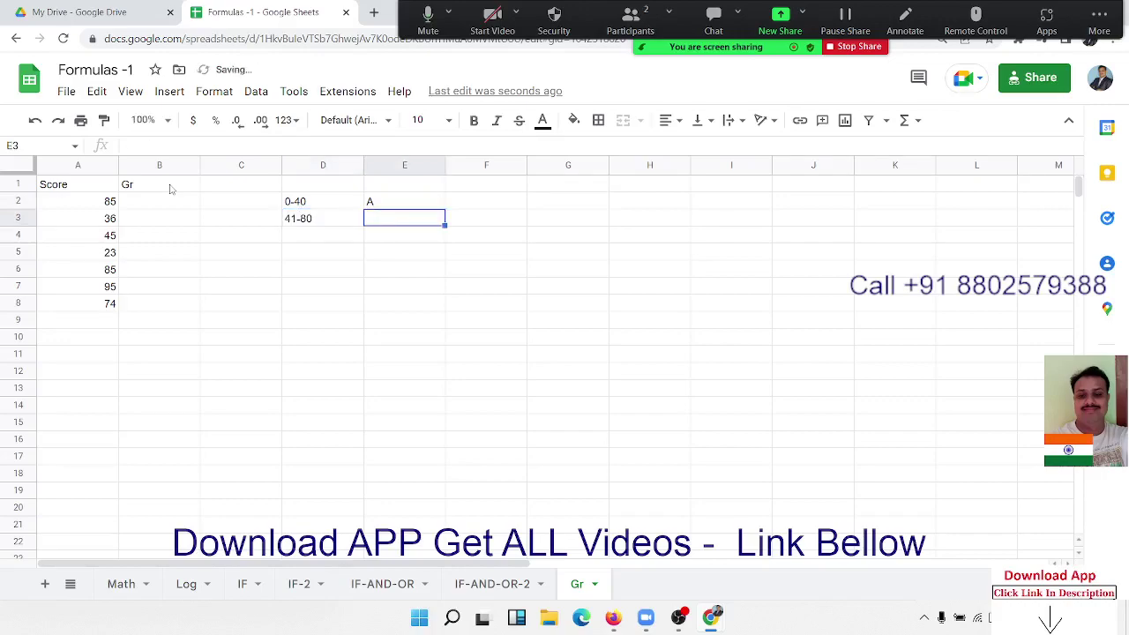
key("Up")
type("C")
key("Return")
- Add grade B for range 41-60, then enter the next range 61-90
type("B")
key("Return")
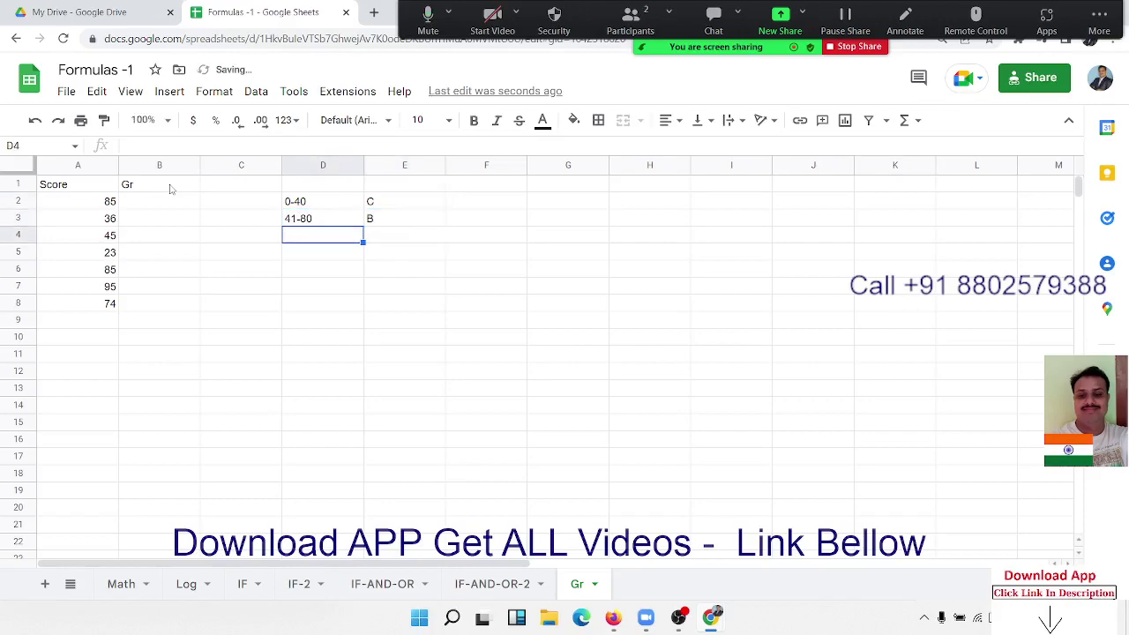
key("Up")
type("41-60")
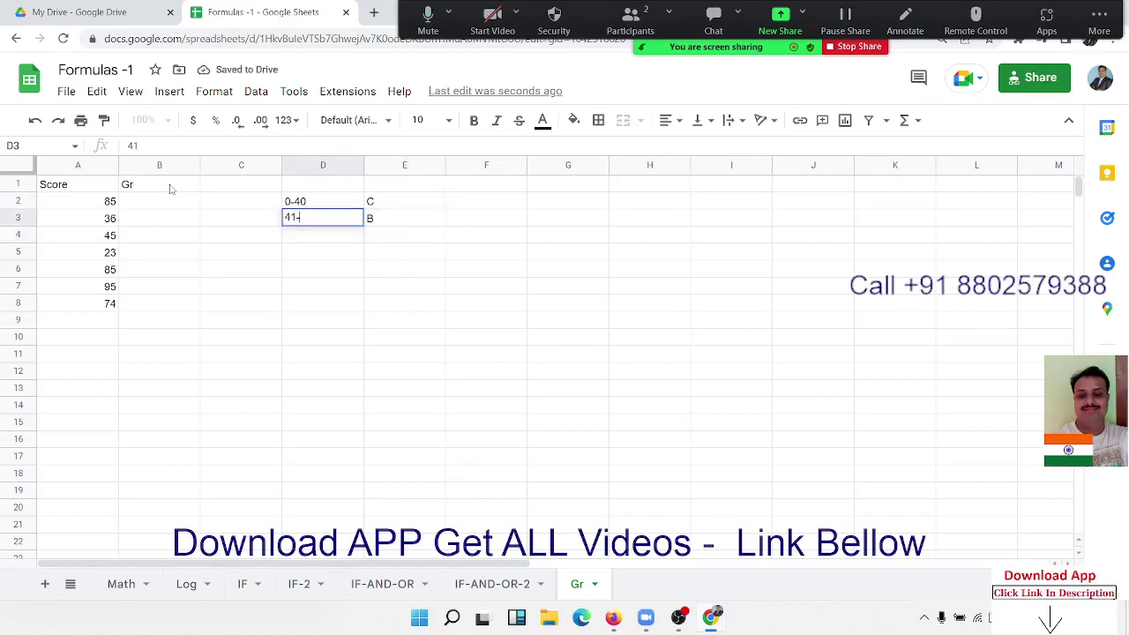
key("Return")
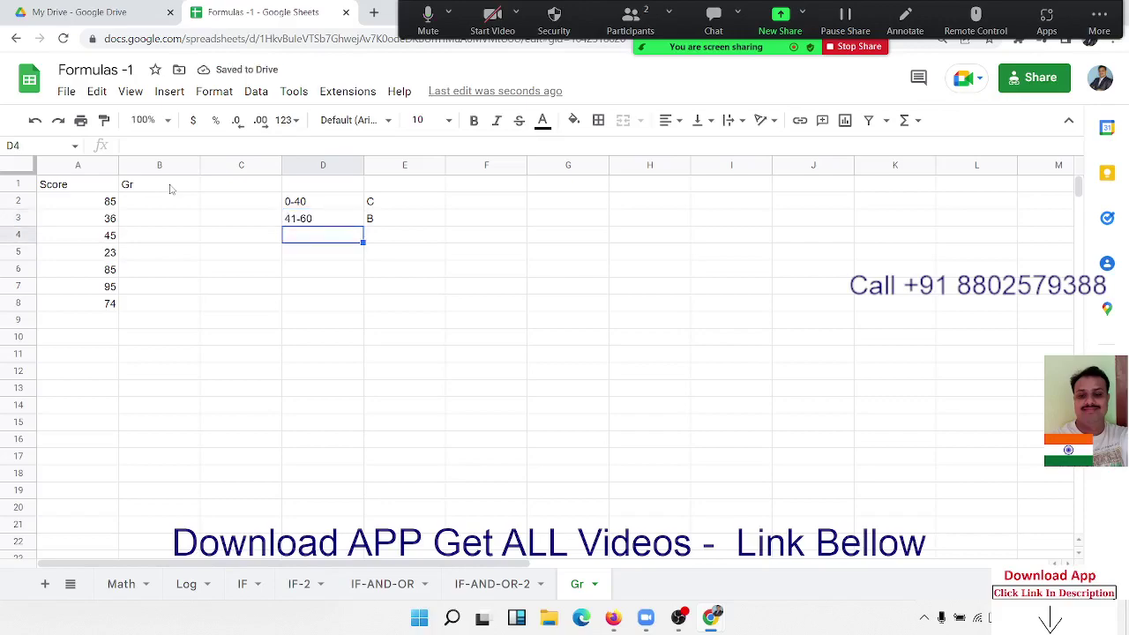
type("60-")
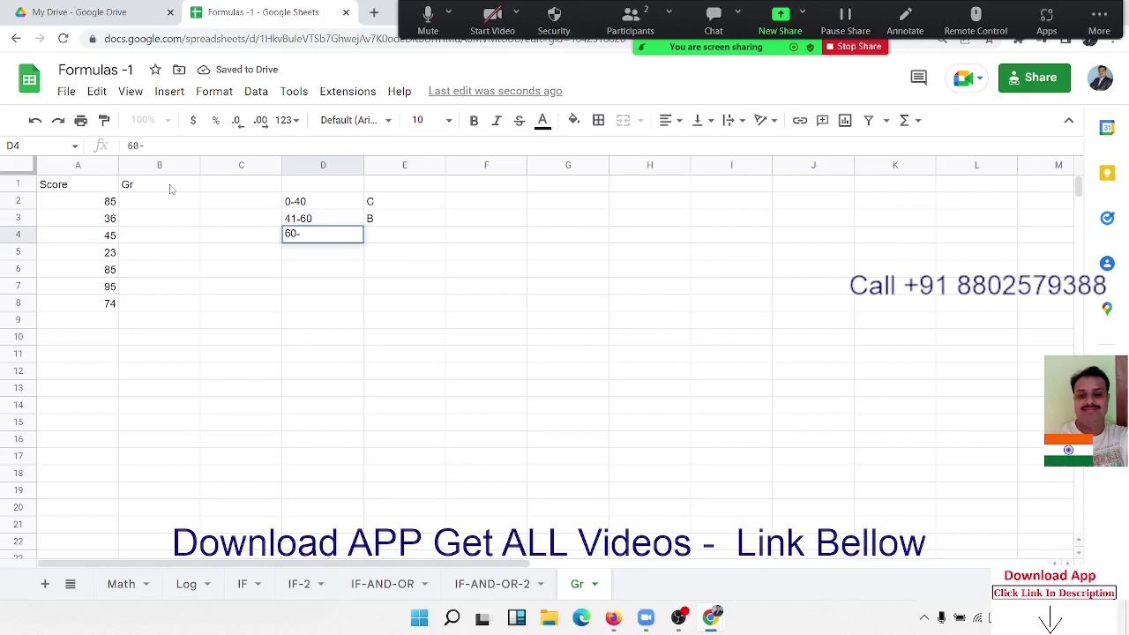
key("BackSpace")
key("BackSpace")
type("1-")
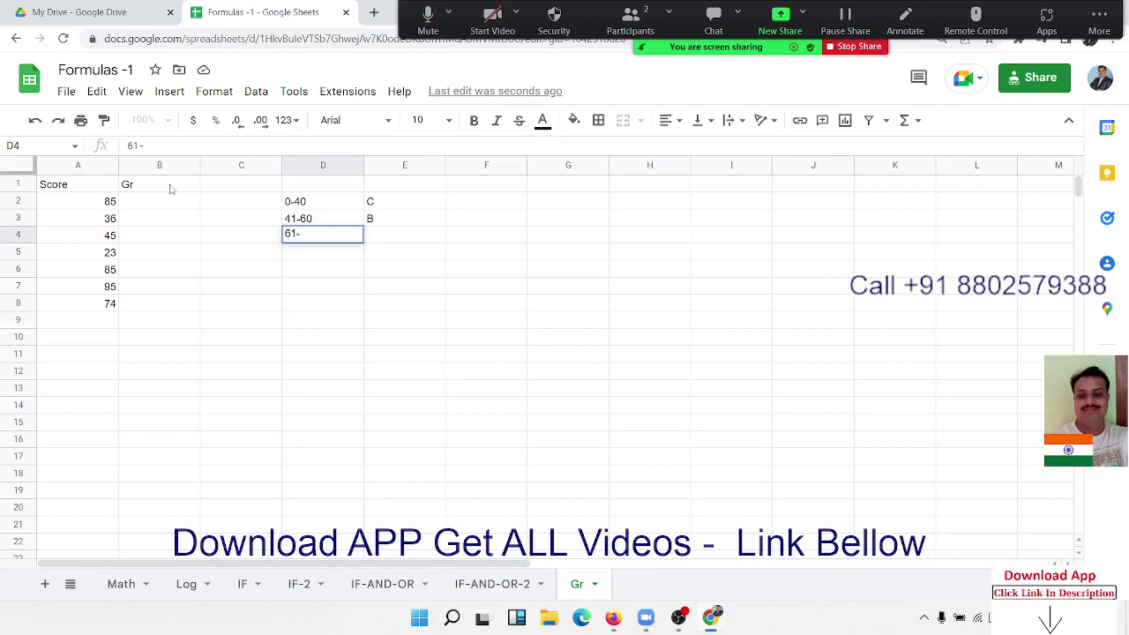
type("90")
key("Return")
- Grade the 61-90 range A and add range >90 with grade A+
key("Up")
key("Right")
type("A")
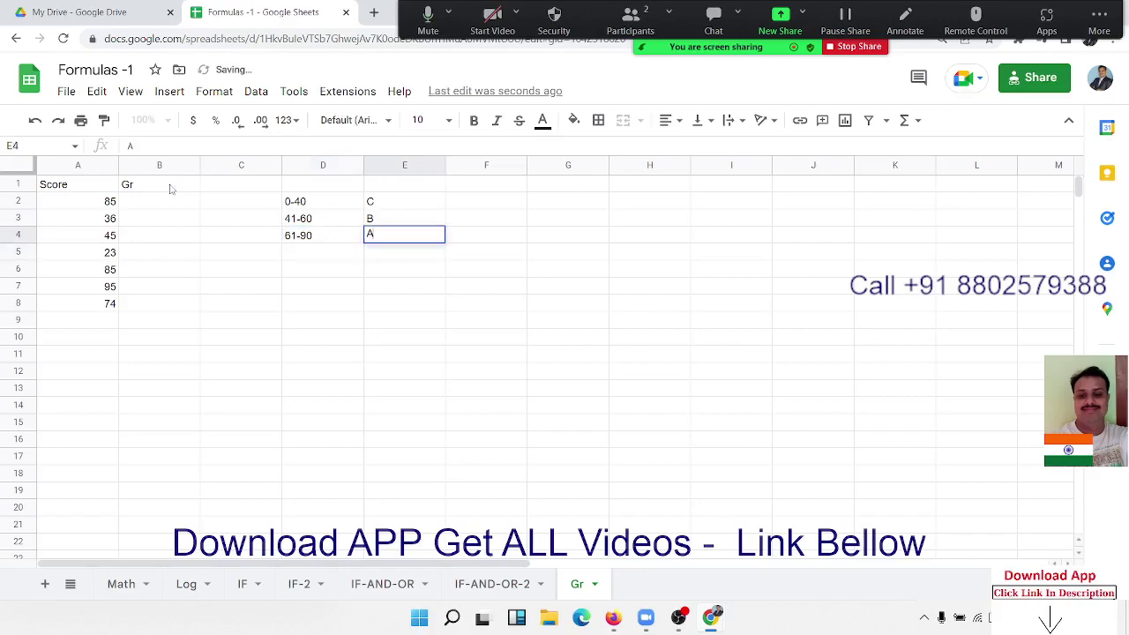
key("Return")
key("Left")
type(">9")
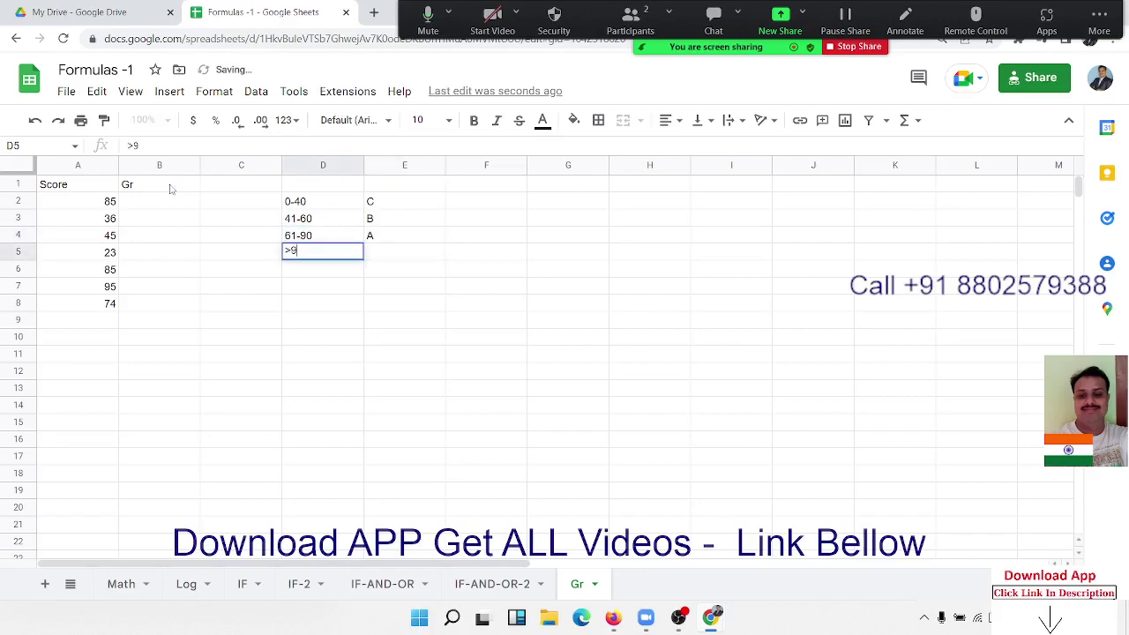
type("0")
key("Tab")
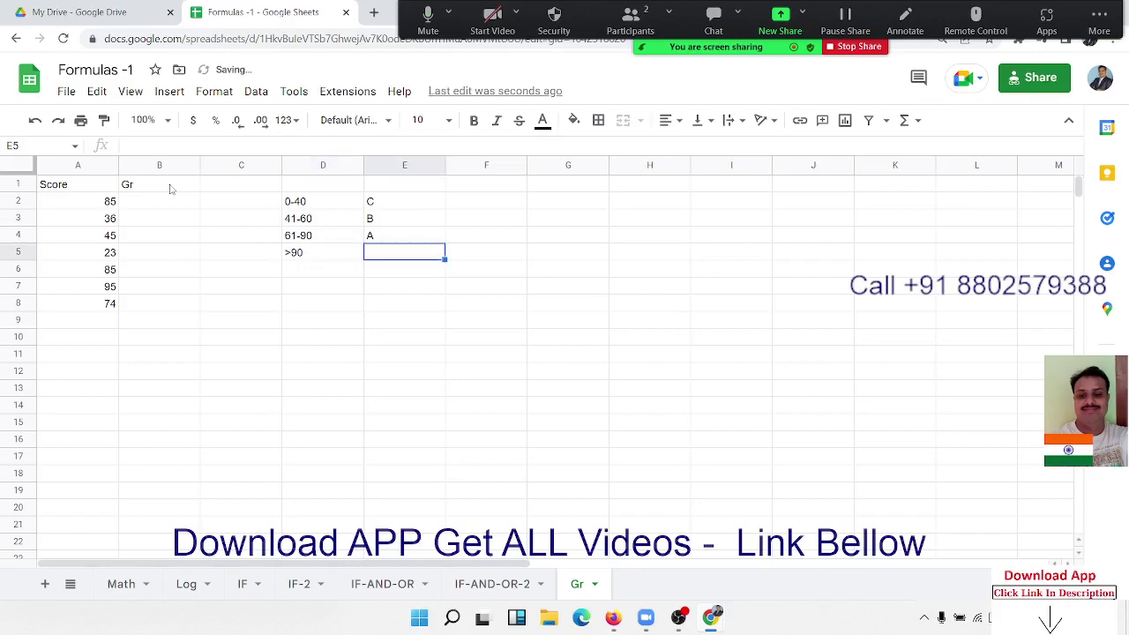
type("A+")
key("Return")
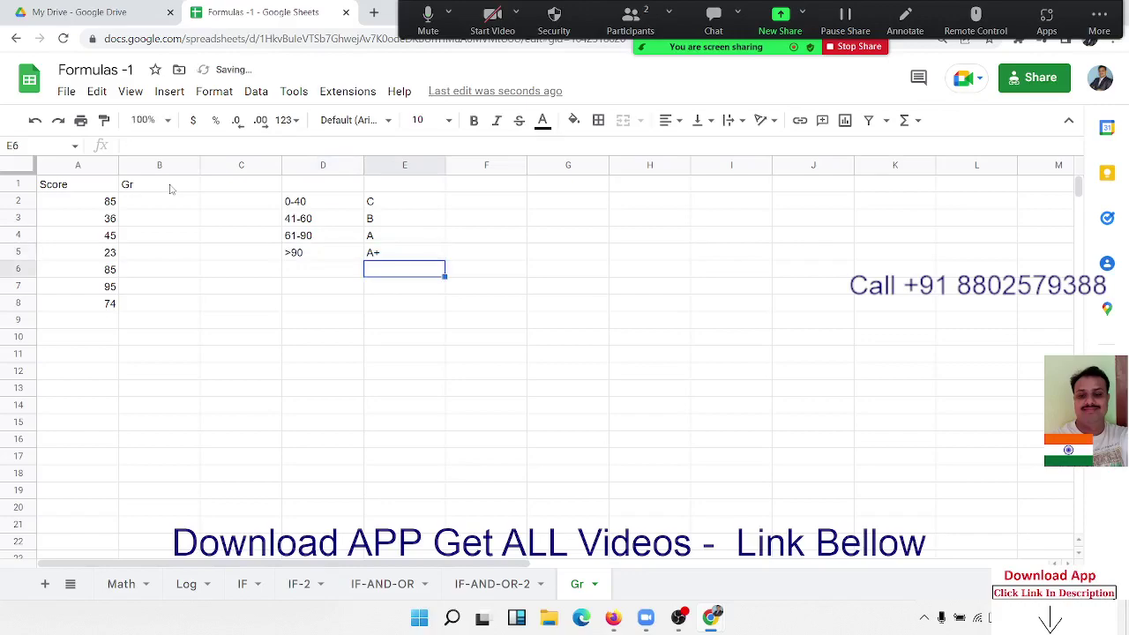
key("Up")
key("Up")
key("Up")
key("Up")
key("Left")
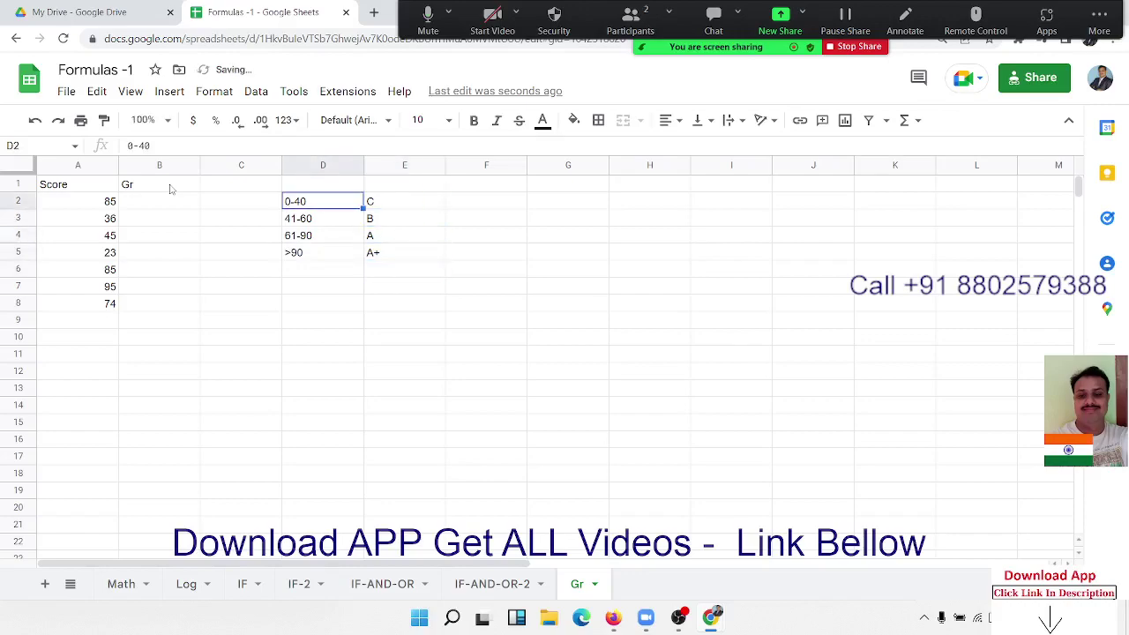
key("ctrl+shift+Down")
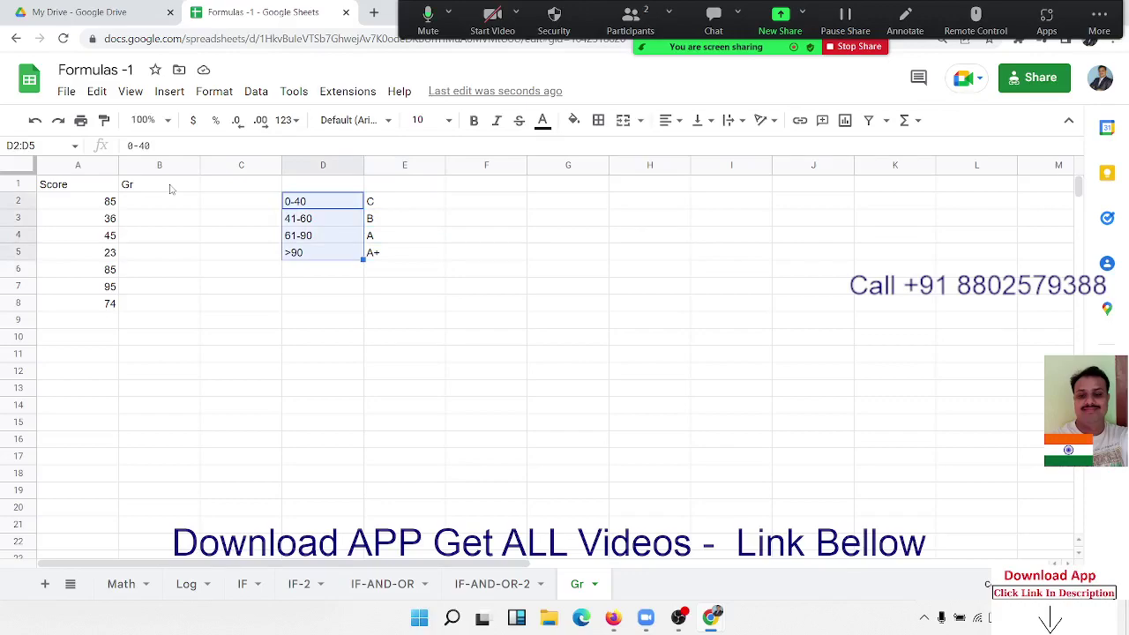
key("Left")
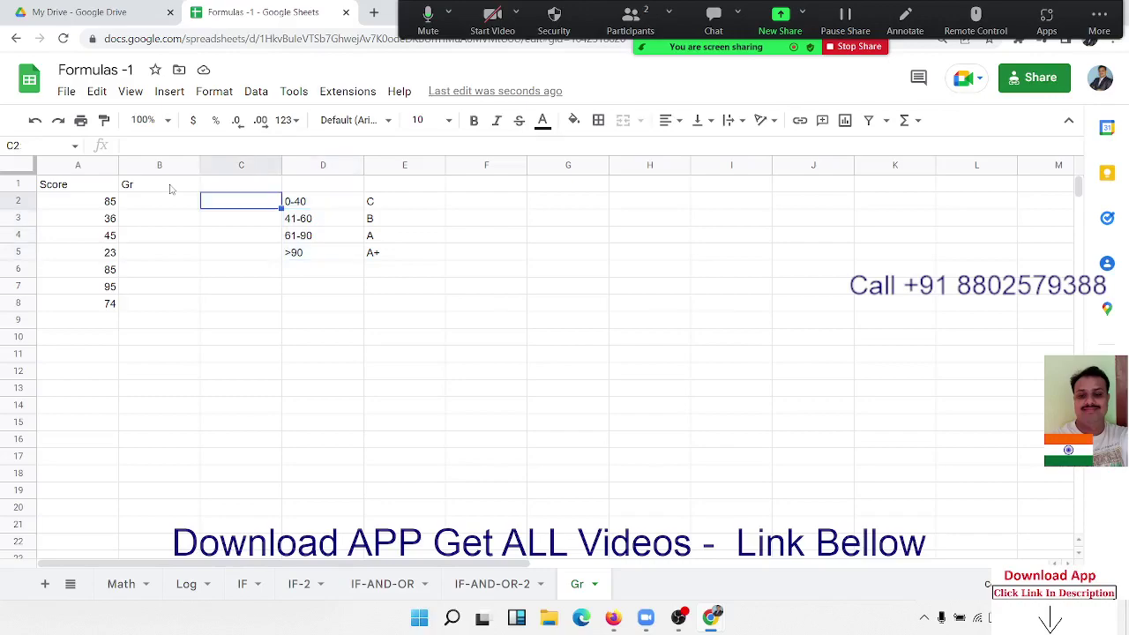
key("Left")
- Start B2's formula as =IF(A2<=40,"C",IF(A2<=60,"B",IF( for the first two cut-offs
type("=IF")
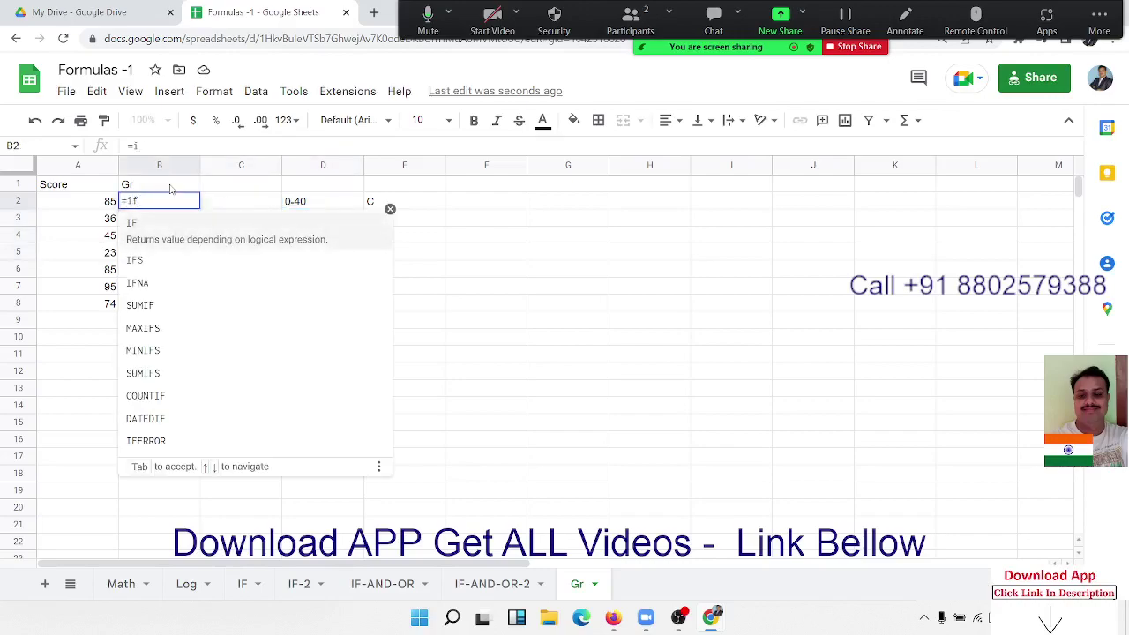
type("(")
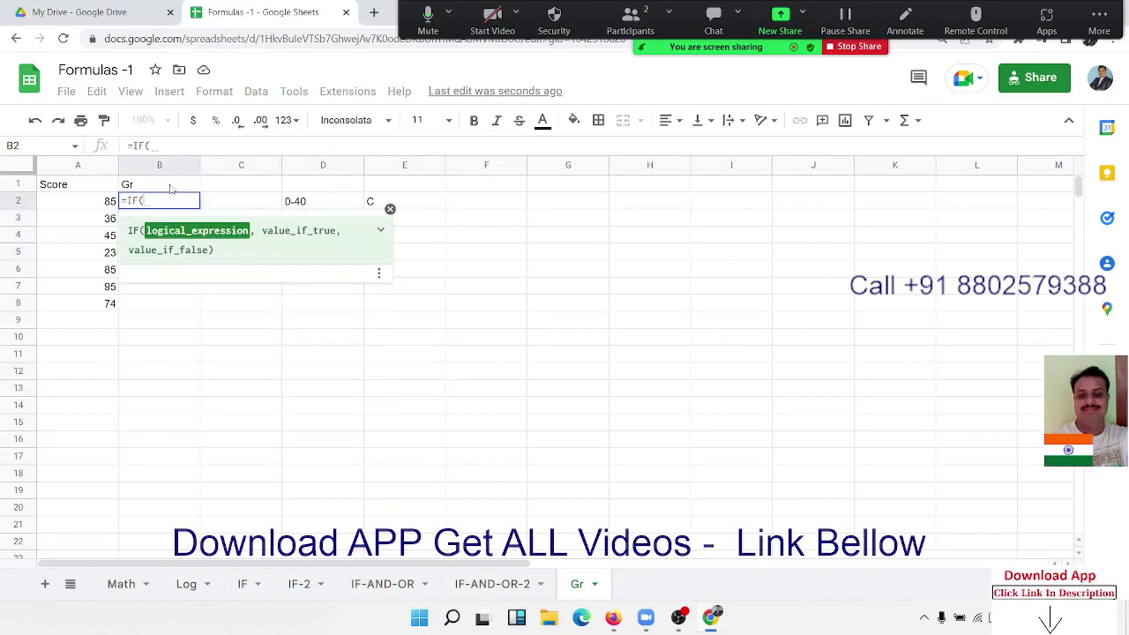
key("Left")
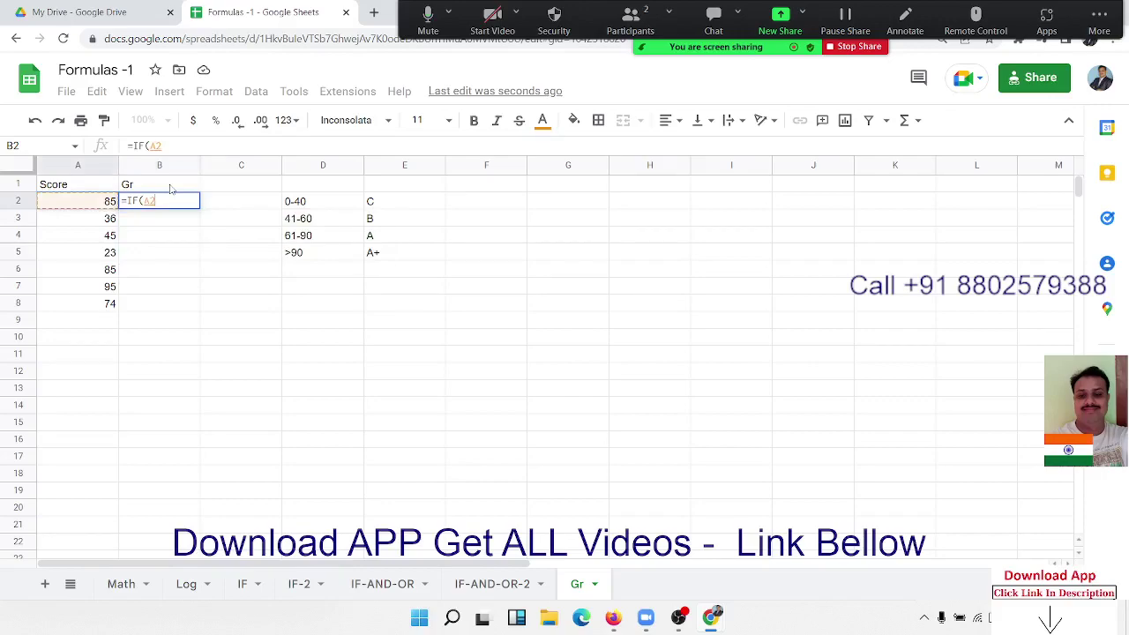
type("<=40")
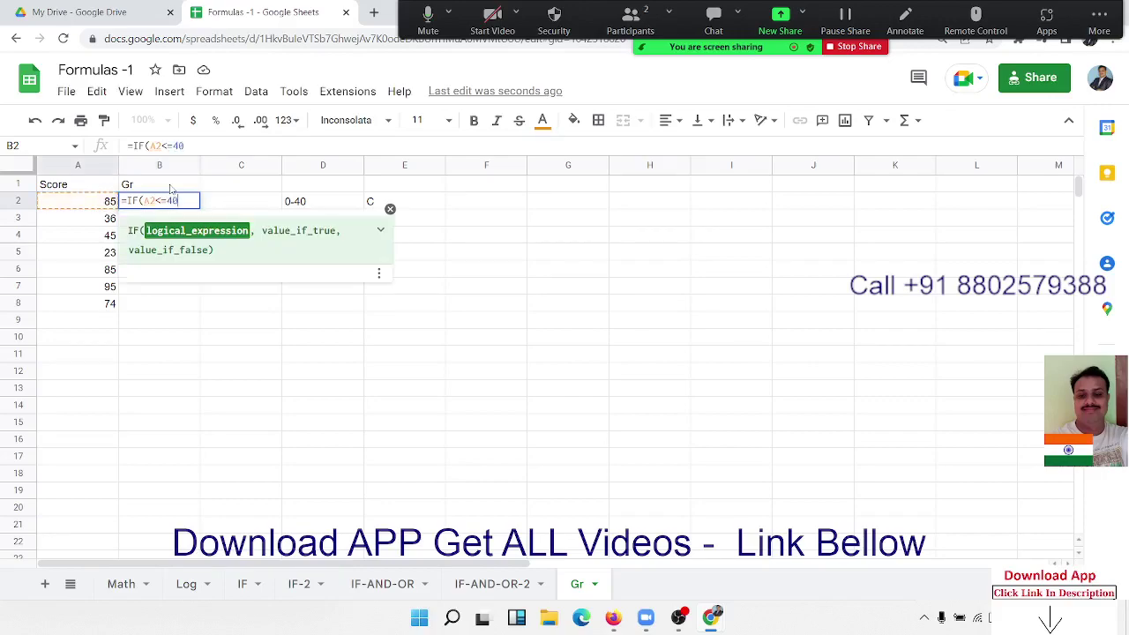
type(",")
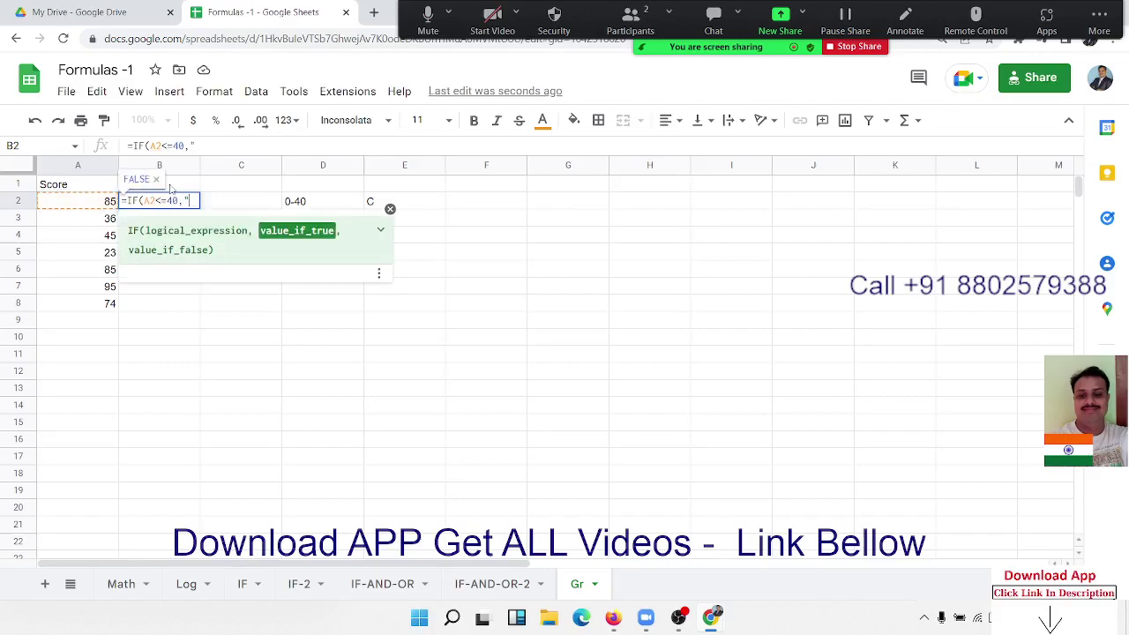
type("\"C")
type(",IF")
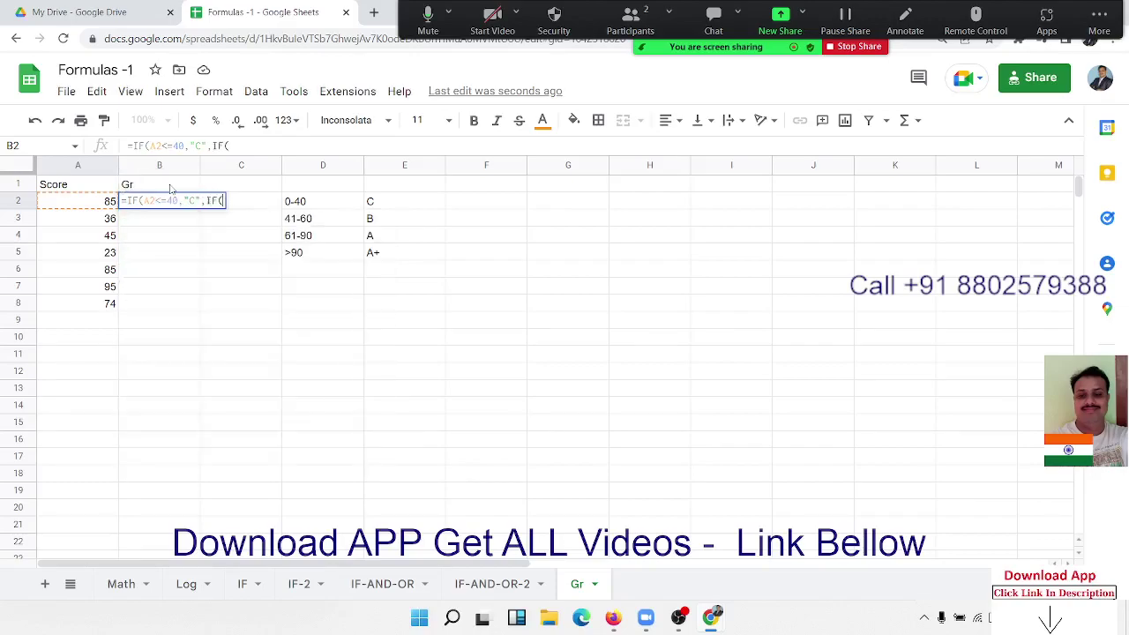
type("(")
left_click(103, 203)
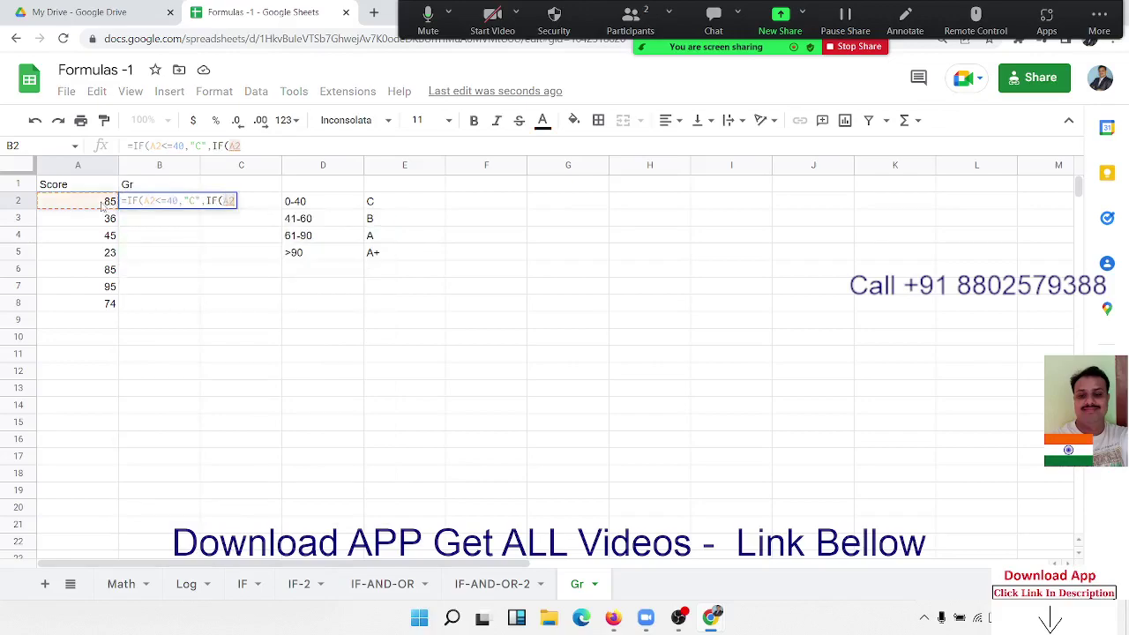
type("=60")
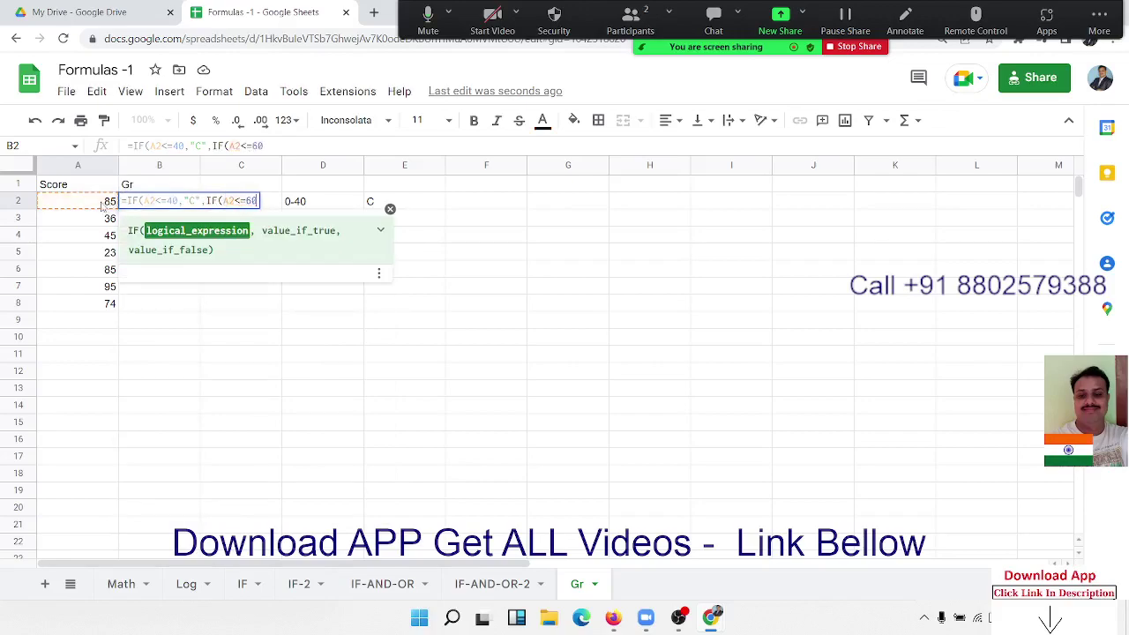
type(",\"B")
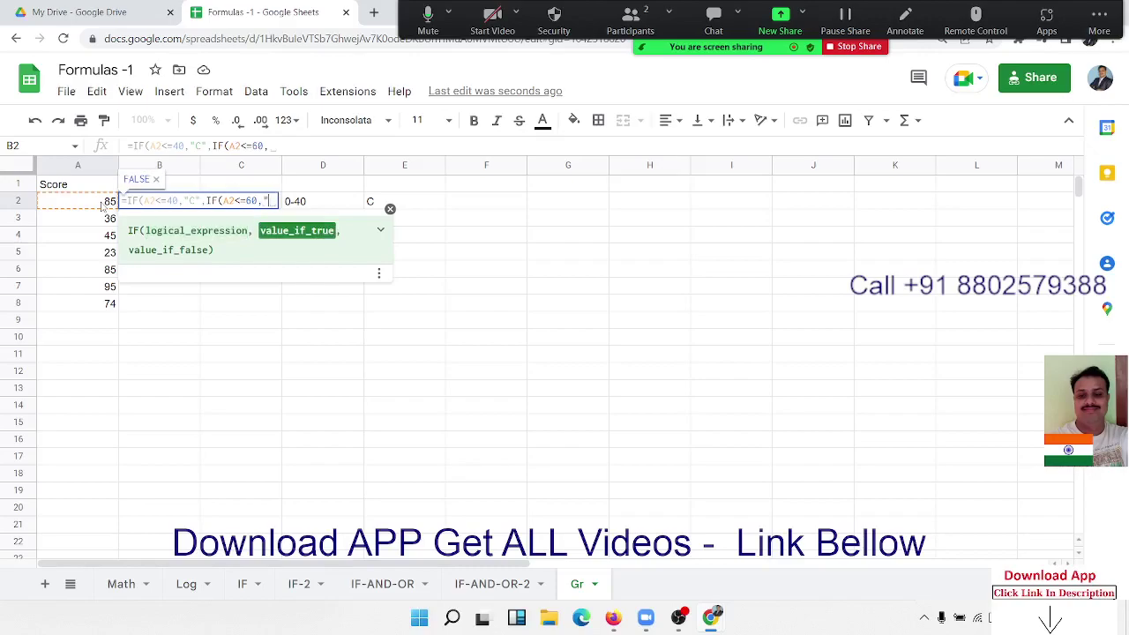
type("\"")
type(",IF")
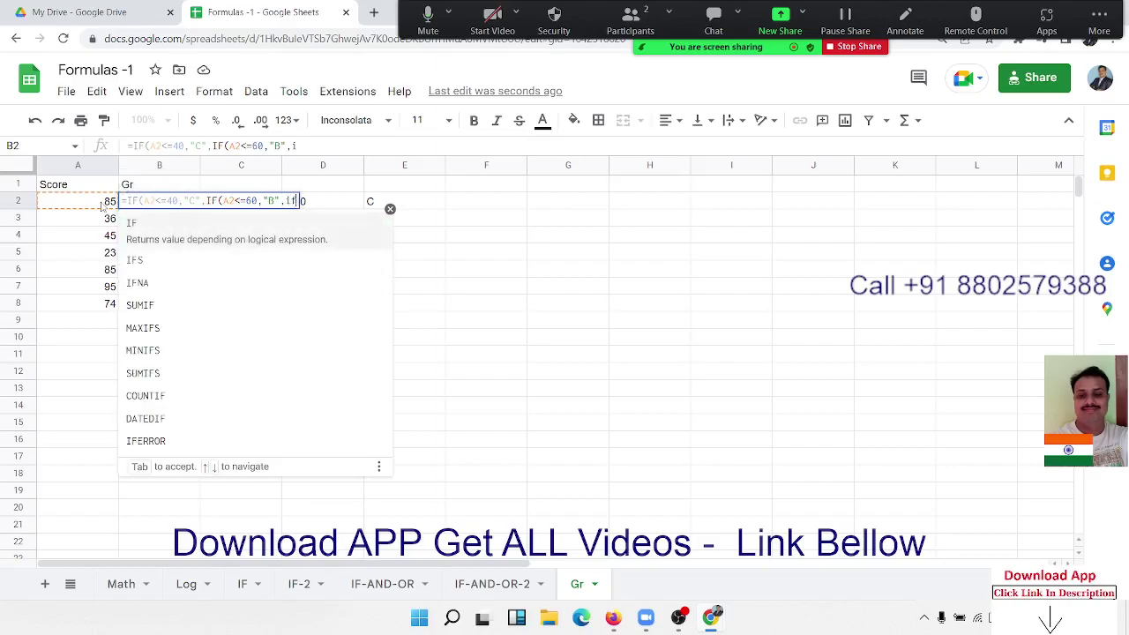
type("(")
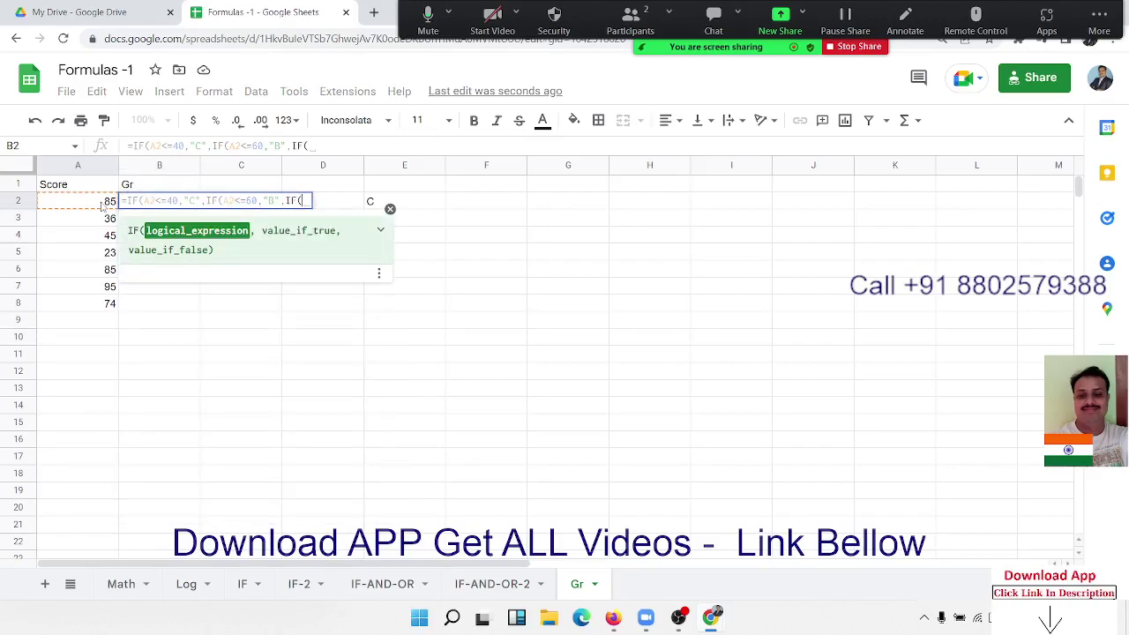
- Complete it with A2<=90 giving "A" and A2>90 giving "A+", closing all brackets
left_click(103, 203)
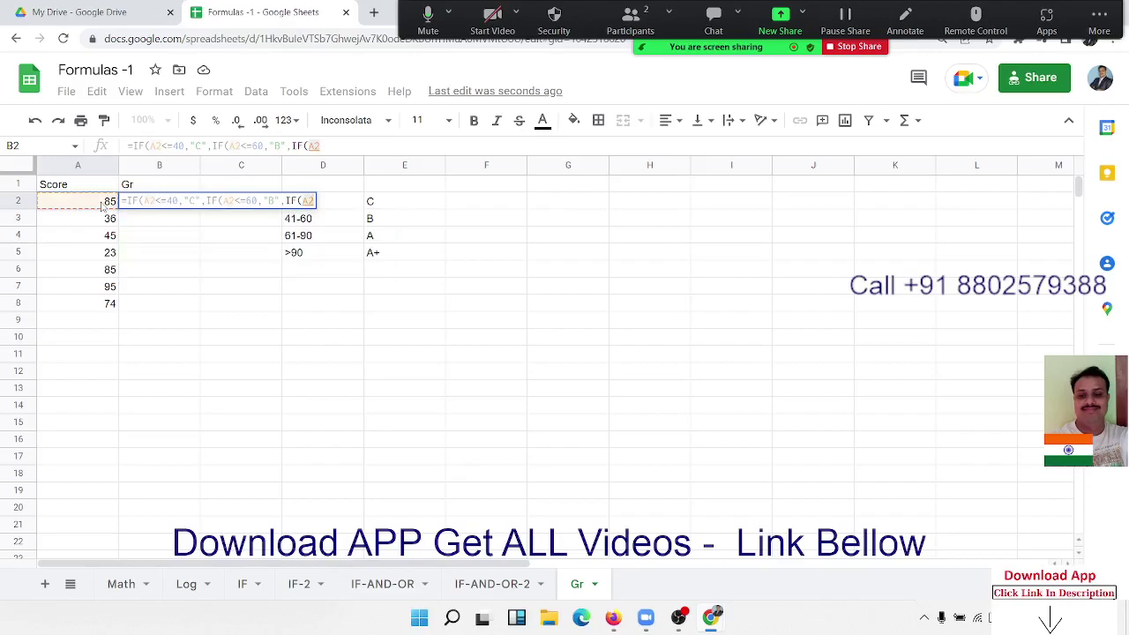
type("<")
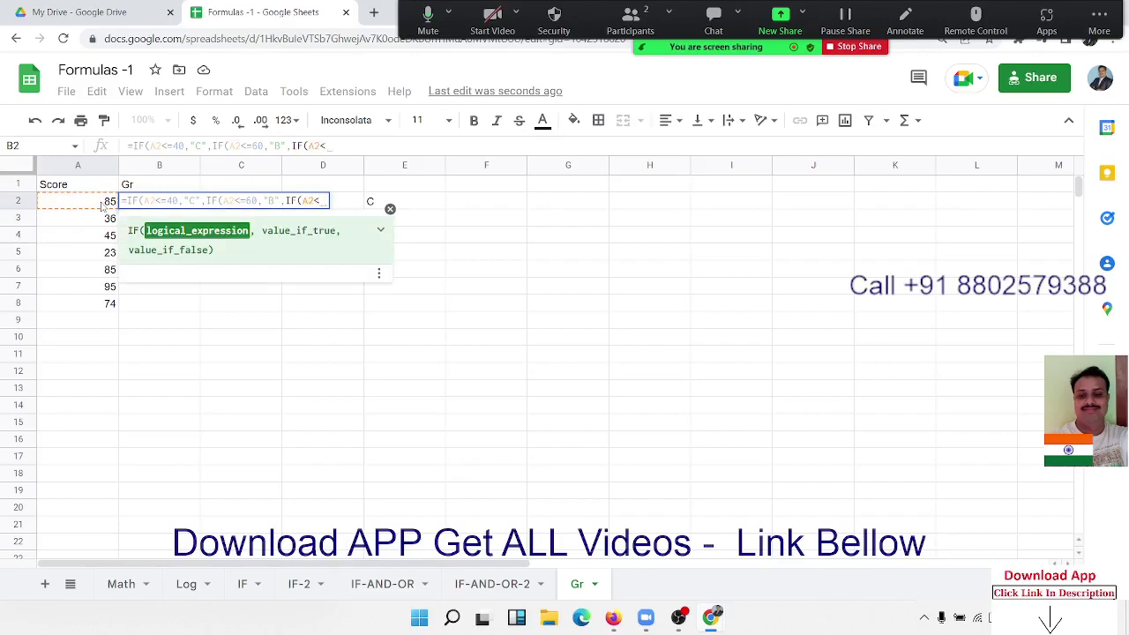
type("9")
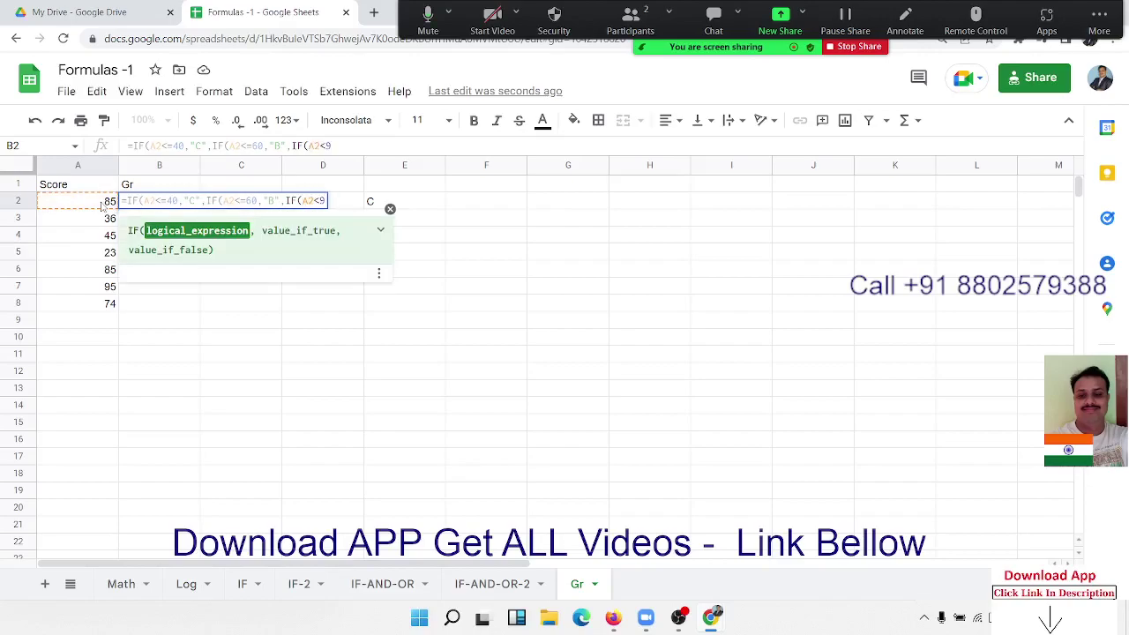
key("BackSpace")
type("=90")
type(",\"A\"")
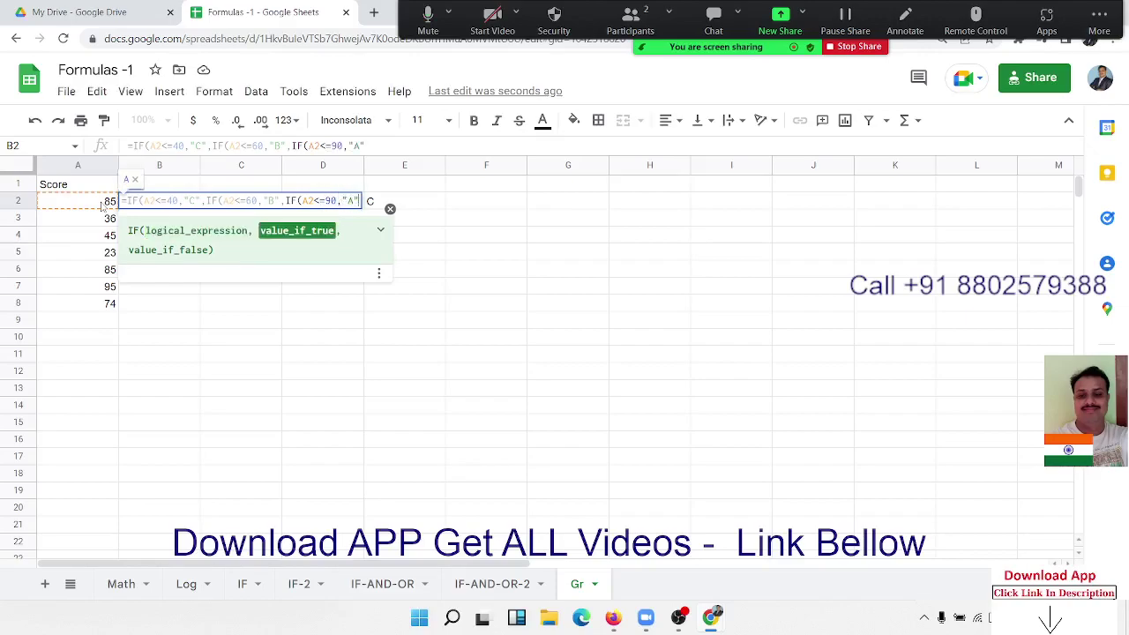
type(",if")
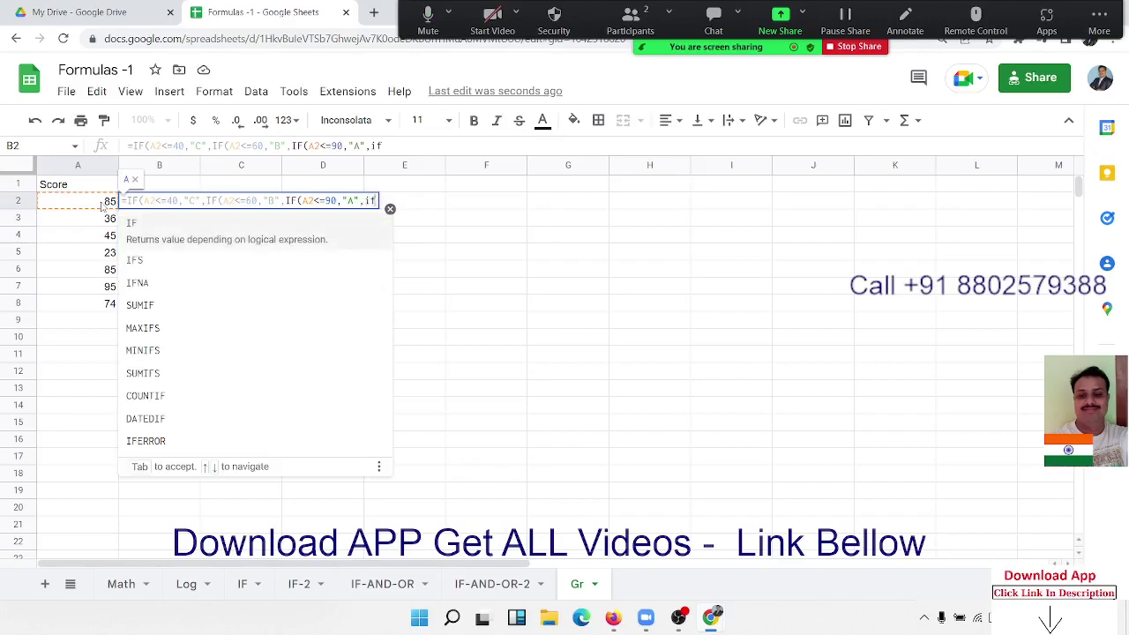
key("Tab")
left_click(102, 203)
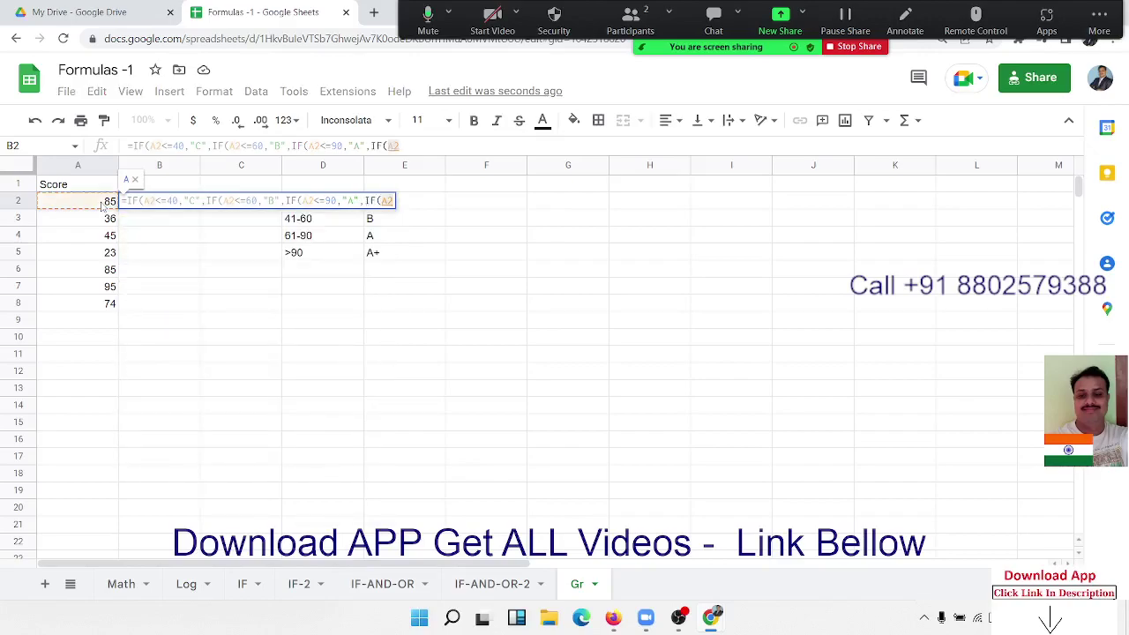
type(">95")
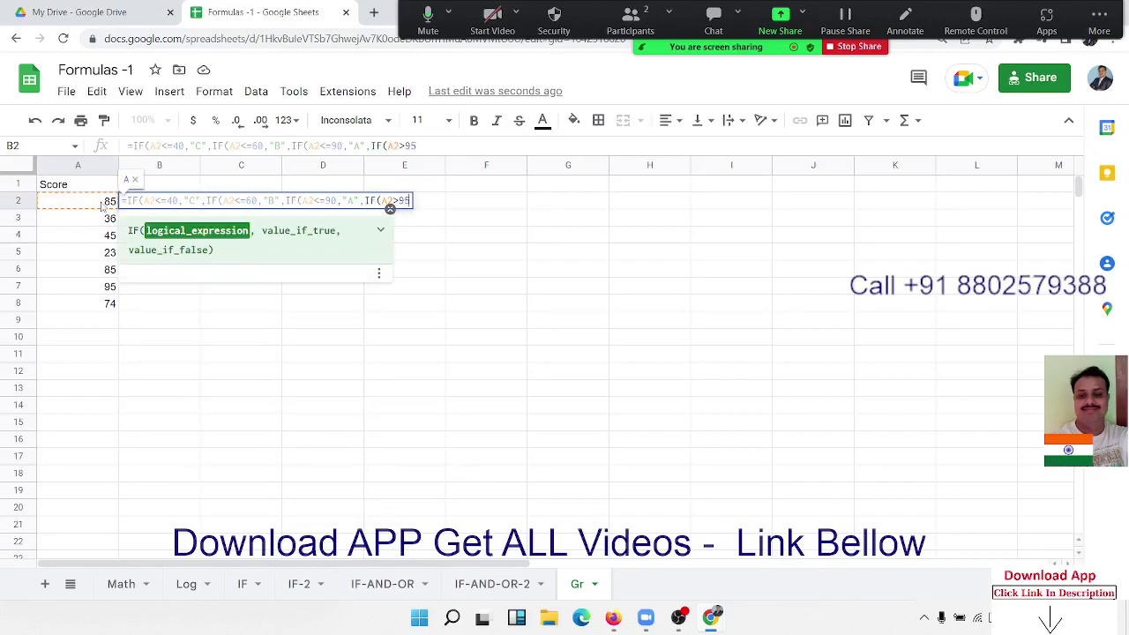
key("BackSpace")
type("0")
type(",\"A+")
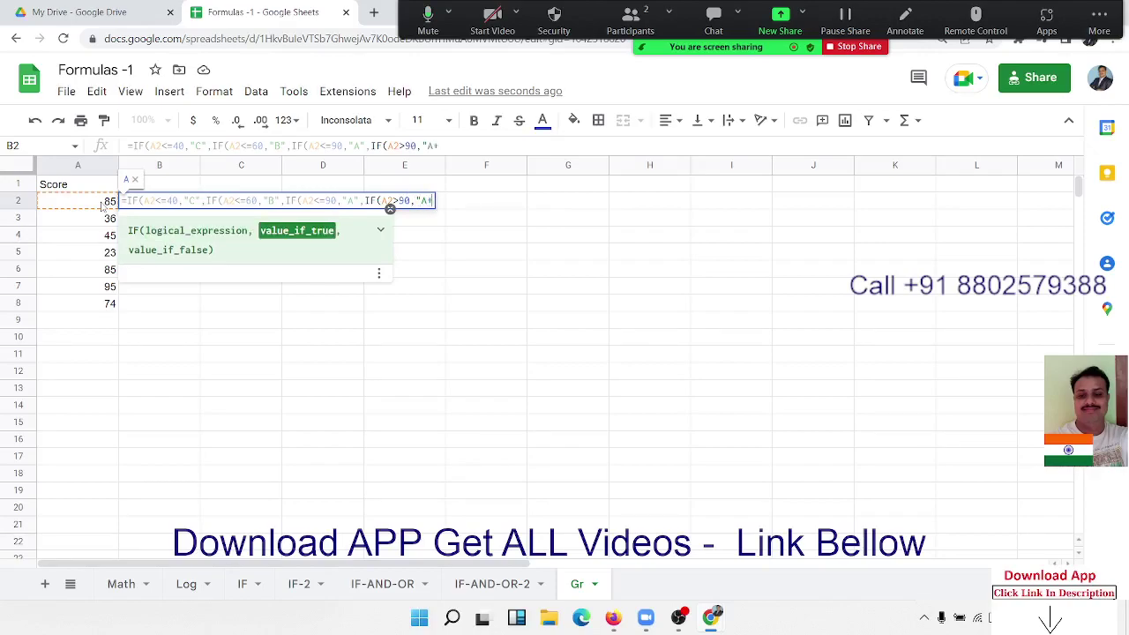
type("\")")
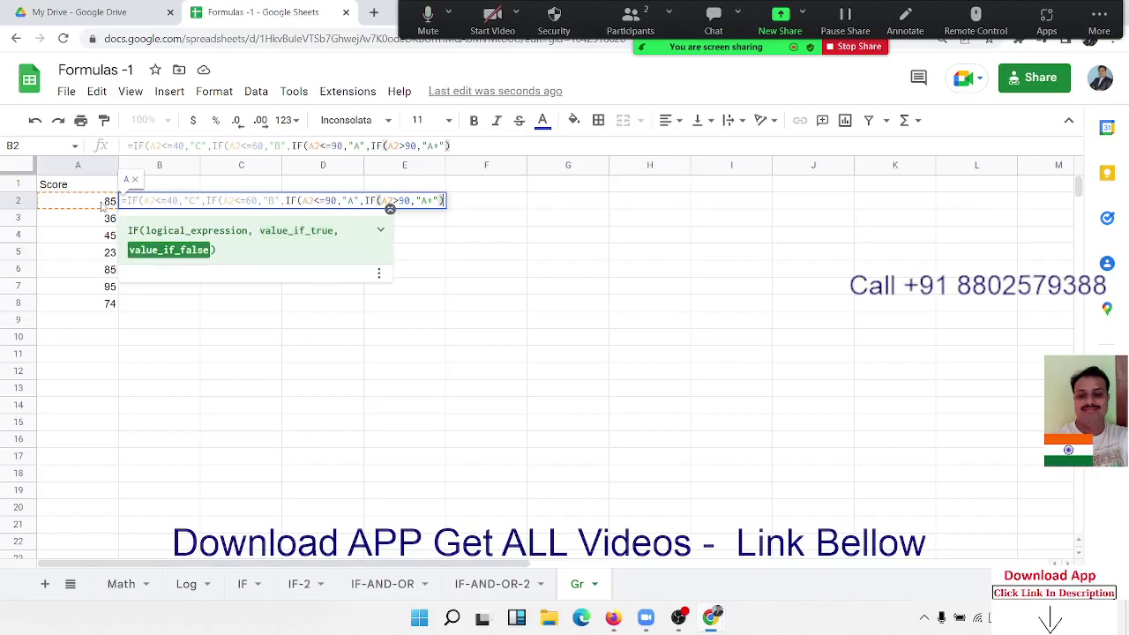
type(")))")
key("Return")
key("Up")
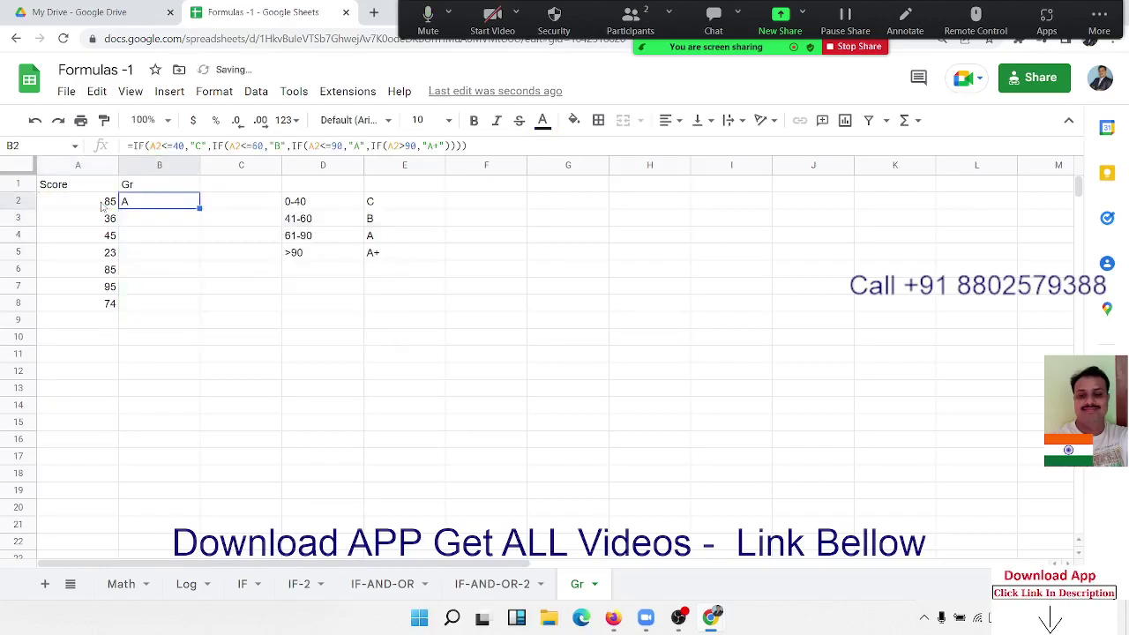
- Copy B2's grade formula down to B8, then reopen B2's formula for review
double_click(200, 203)
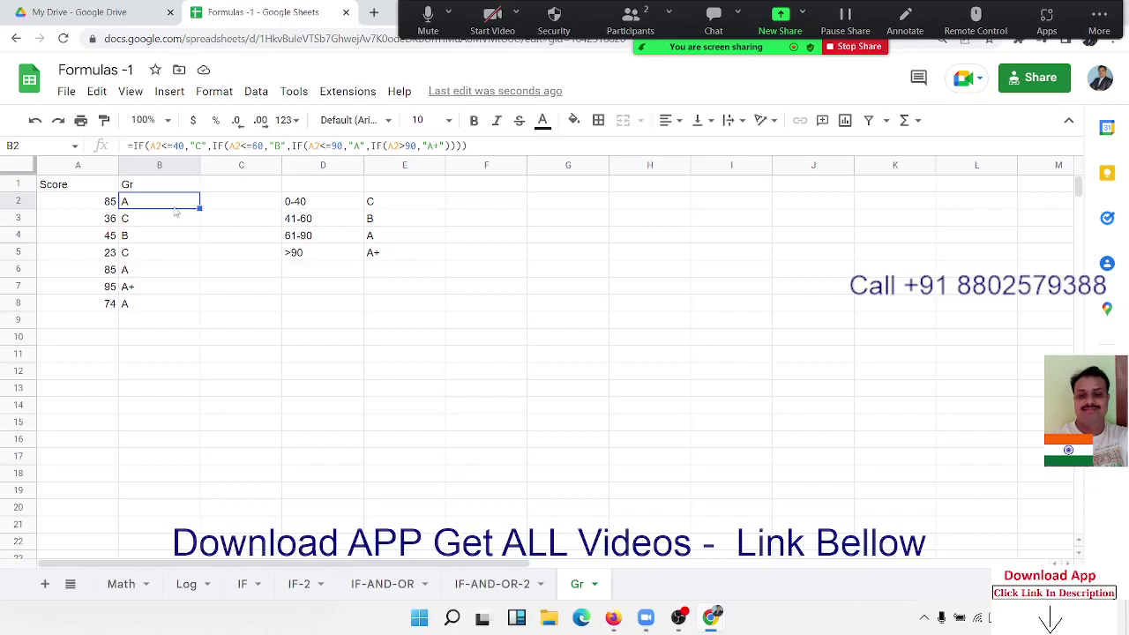
double_click(176, 205)
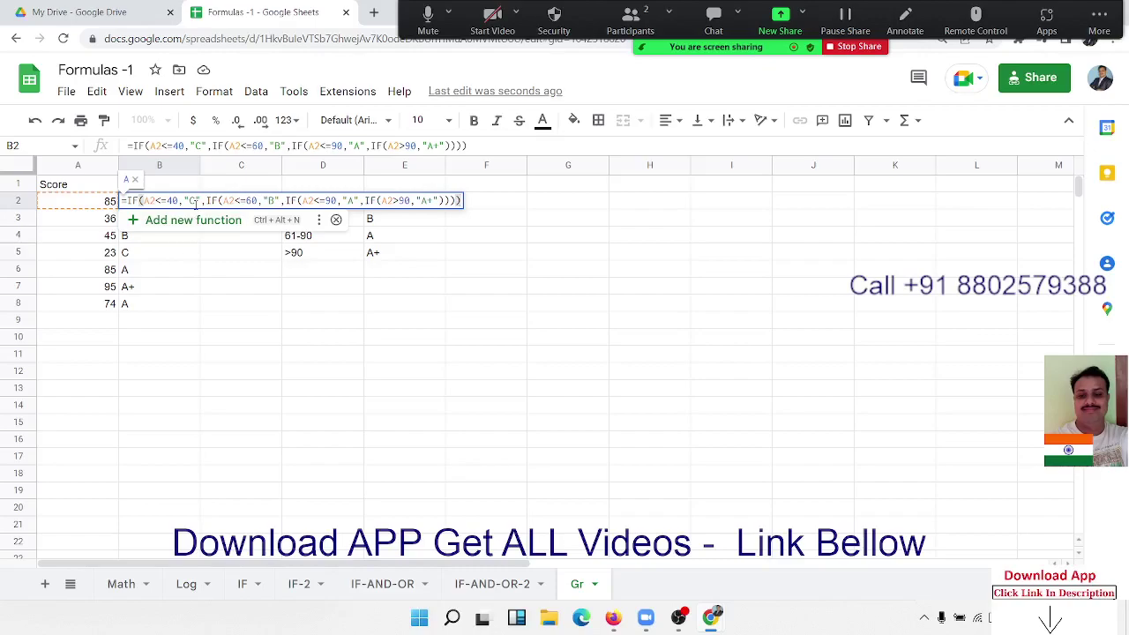
- Review B2's nested IF conditions, hide the argument help, and exit without changes
left_click(236, 200)
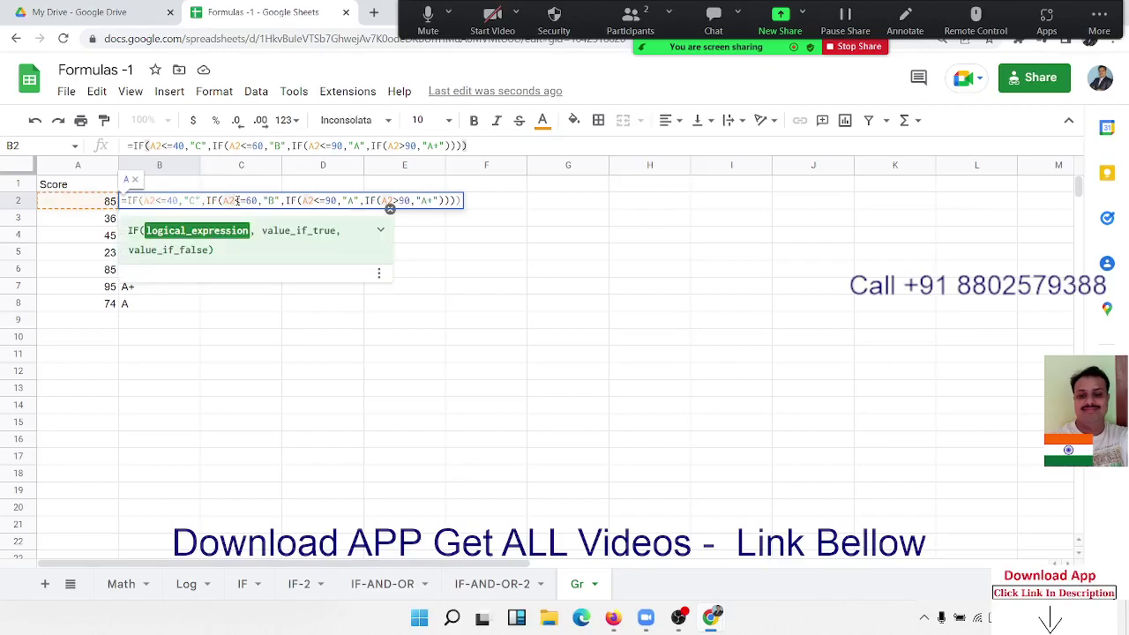
left_click(903, 21)
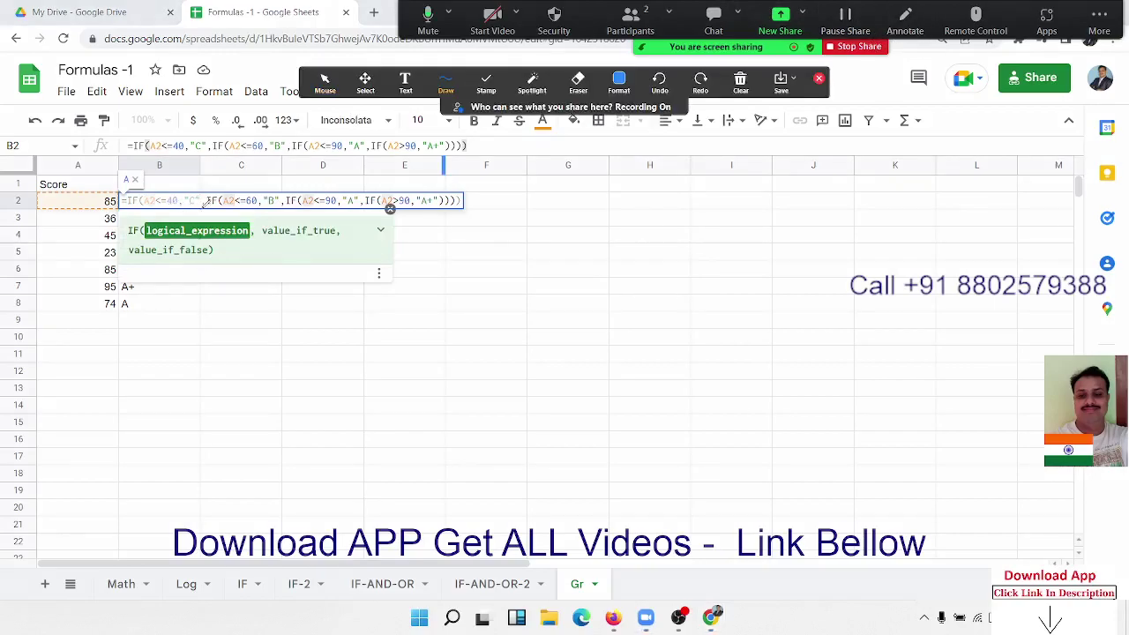
left_click_drag(212, 208, 446, 193)
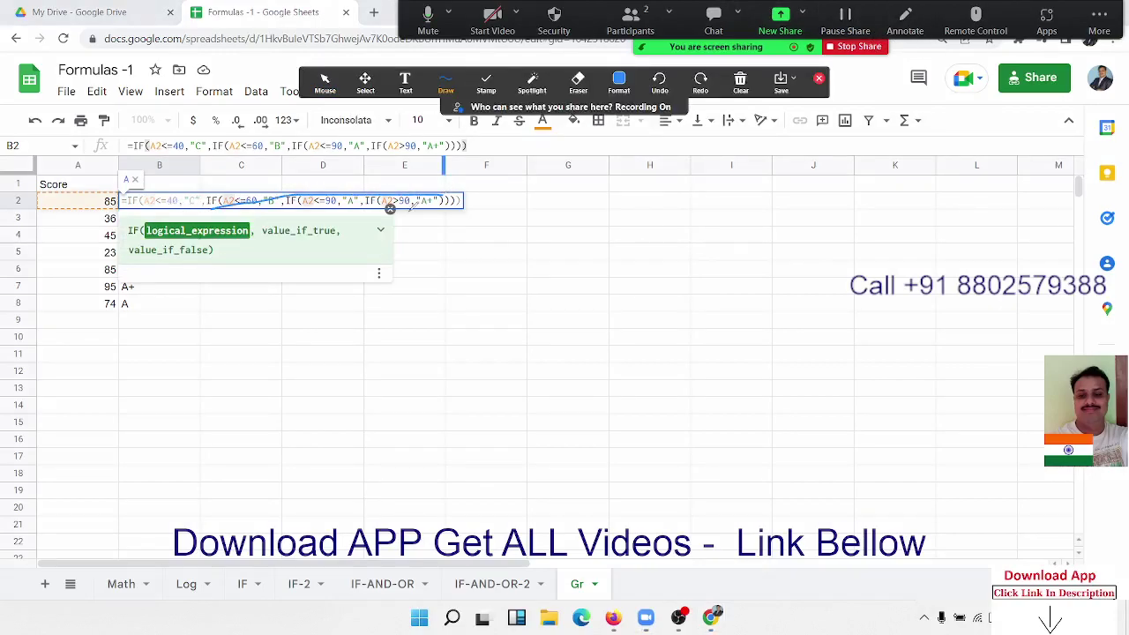
left_click(820, 80)
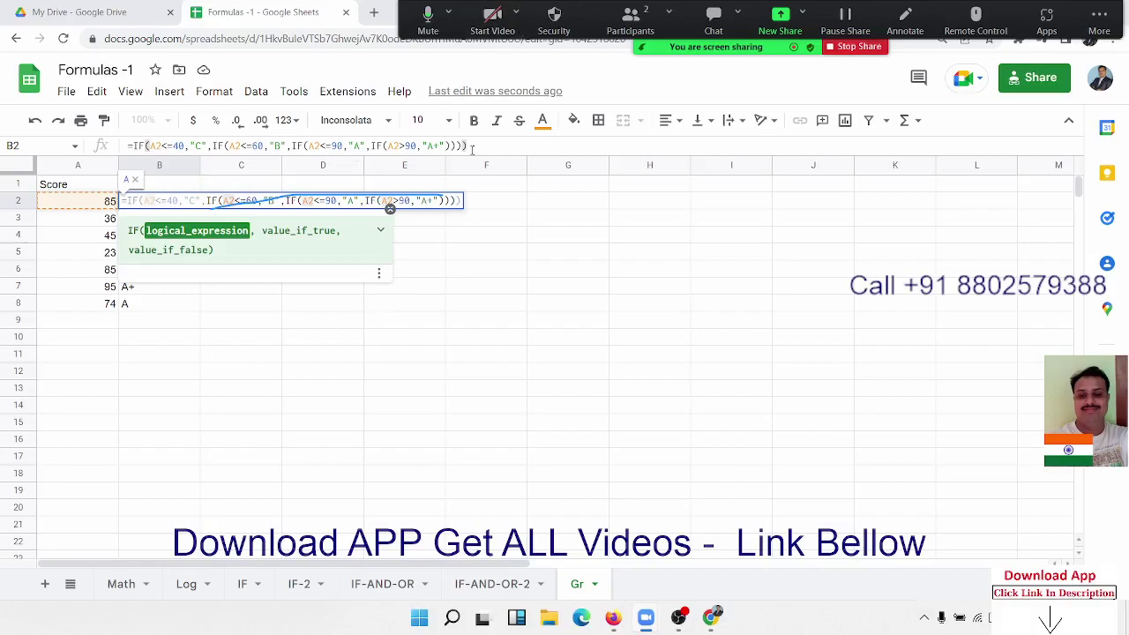
left_click(904, 22)
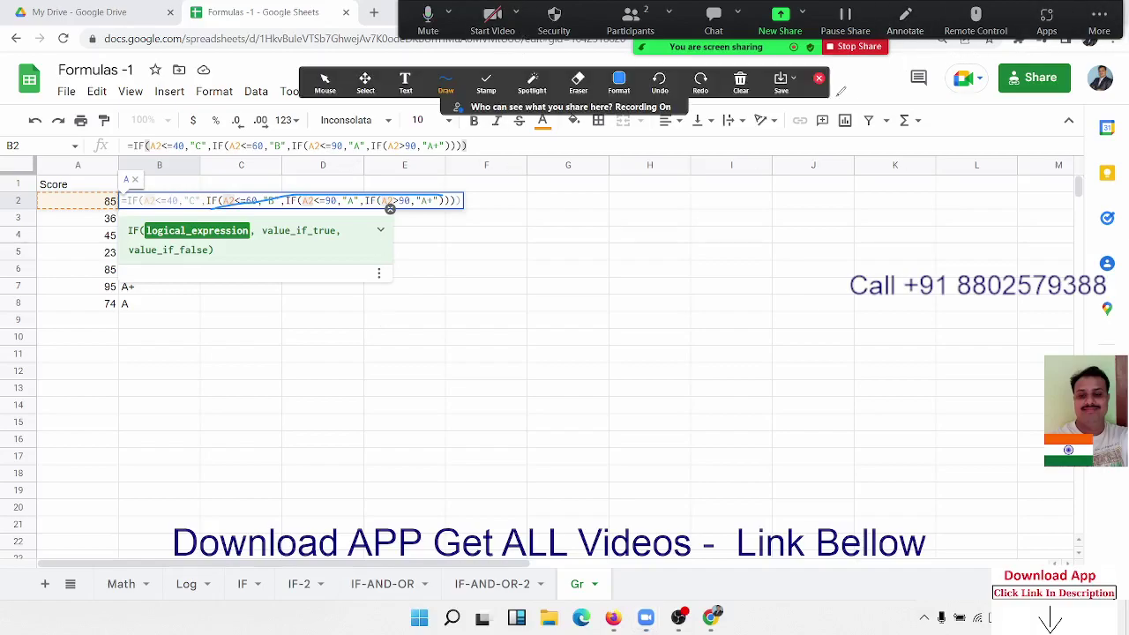
left_click(741, 84)
left_click(763, 135)
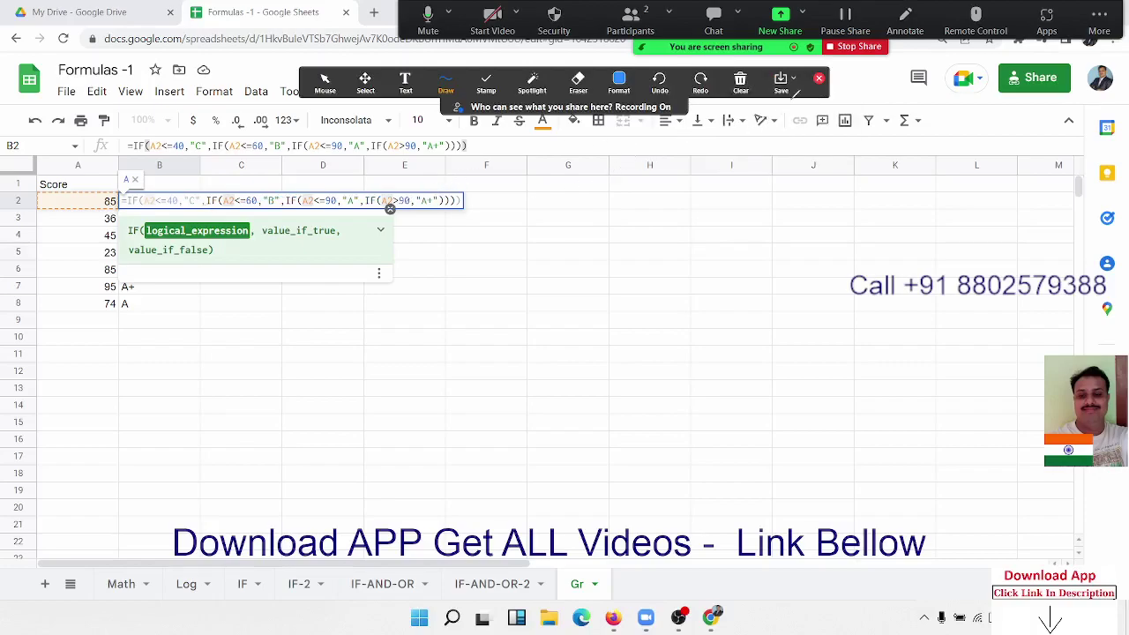
left_click(818, 79)
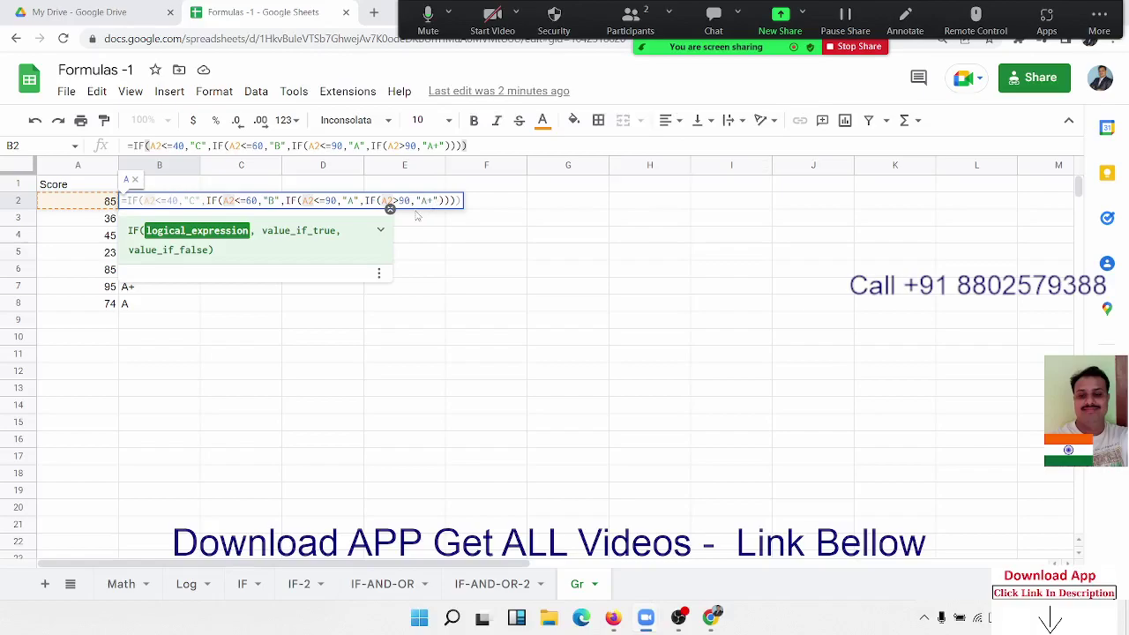
left_click(391, 209)
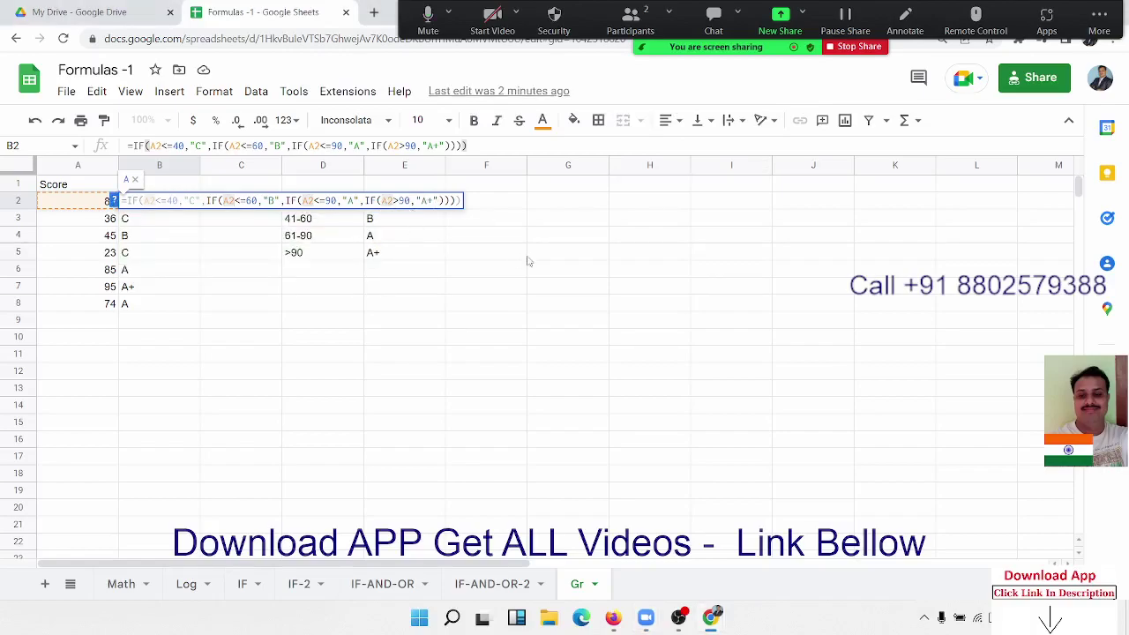
key("Escape")
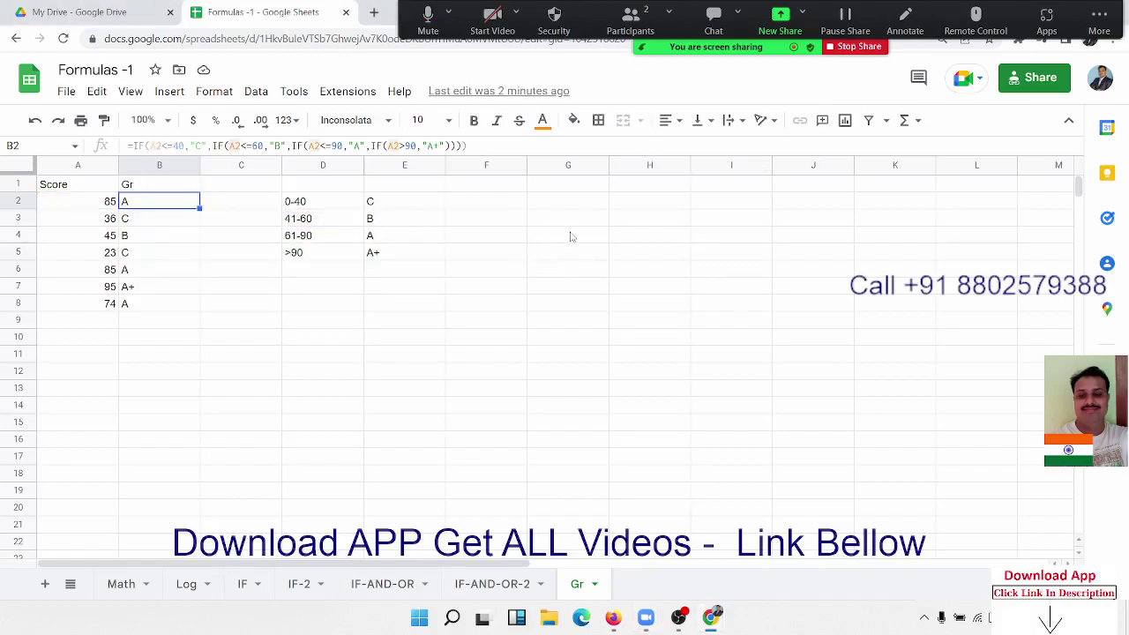
- Enter a Sales heading in G1 followed by 85, 36, 45, 95
left_click(580, 186)
type("Sa")
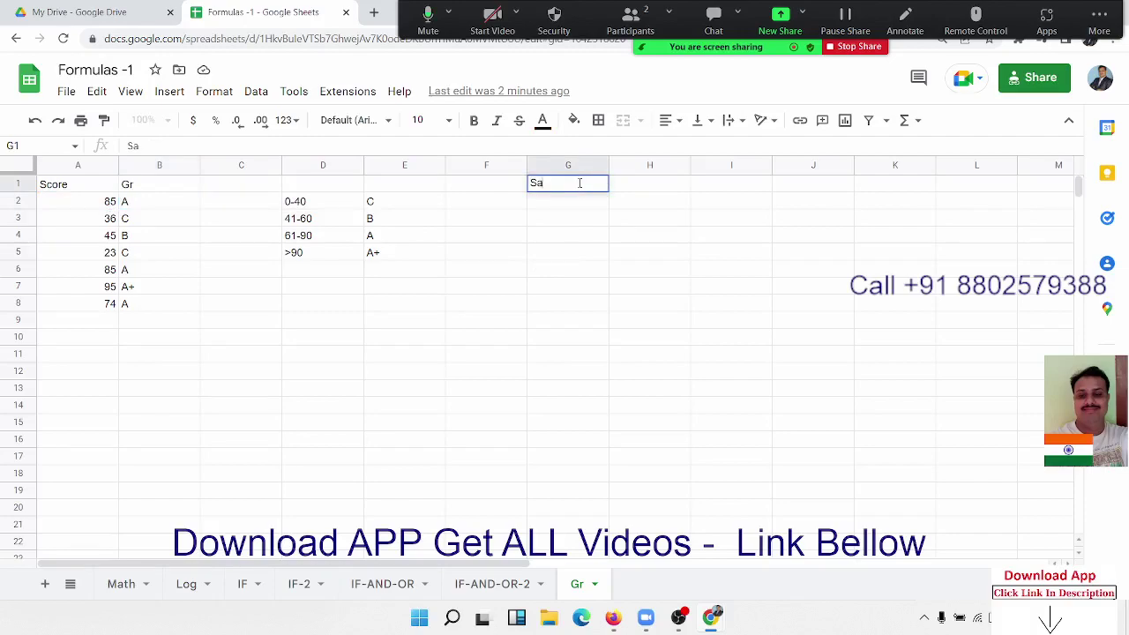
type("les")
key("Return")
type("85")
key("Return")
type("3")
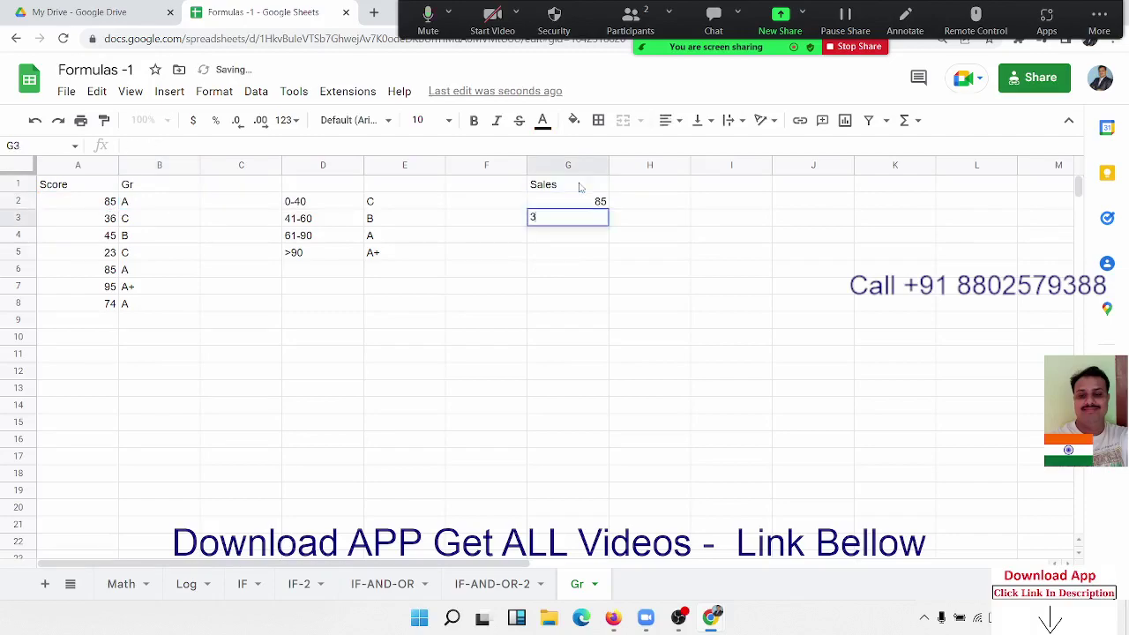
type("6")
key("Return")
type("45")
key("Return")
type("95")
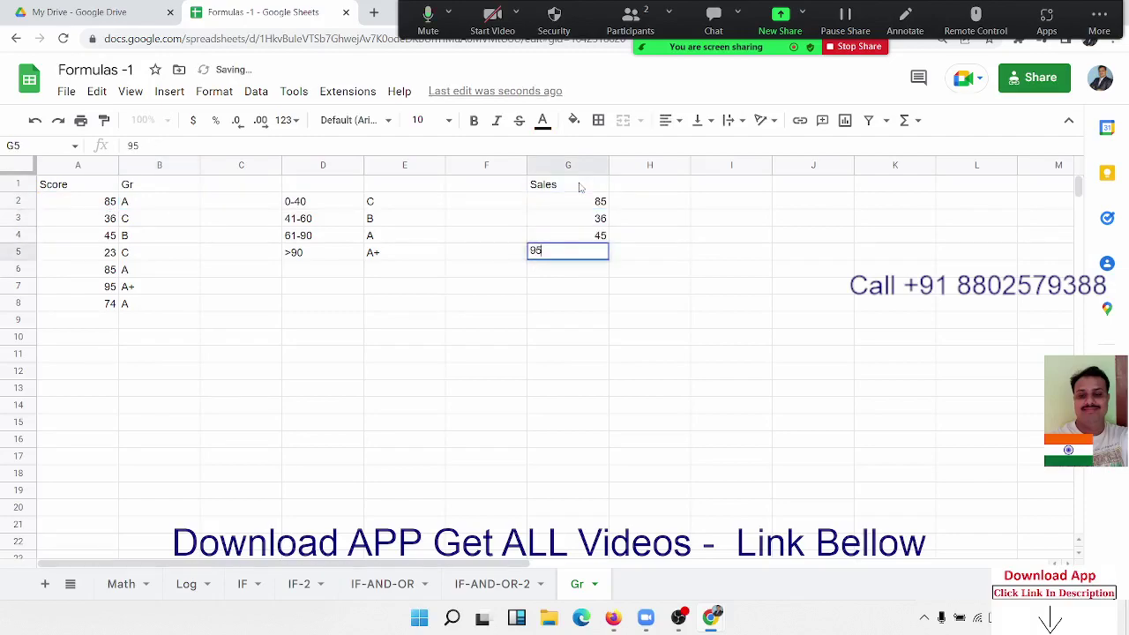
key("Return")
- Finish the sales figures 36, 65, 36, 85, 25 and type 0-40 into J2
type("36")
key("Return")
type("65")
key("Return")
type("36")
key("Return")
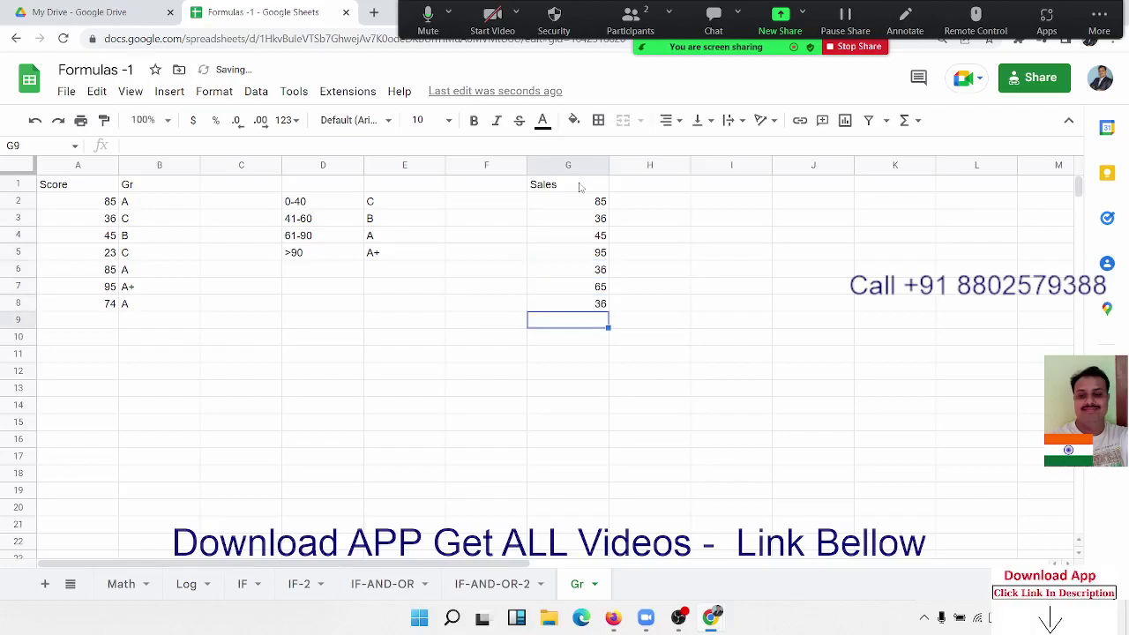
type("85")
key("Return")
type("25")
key("Return")
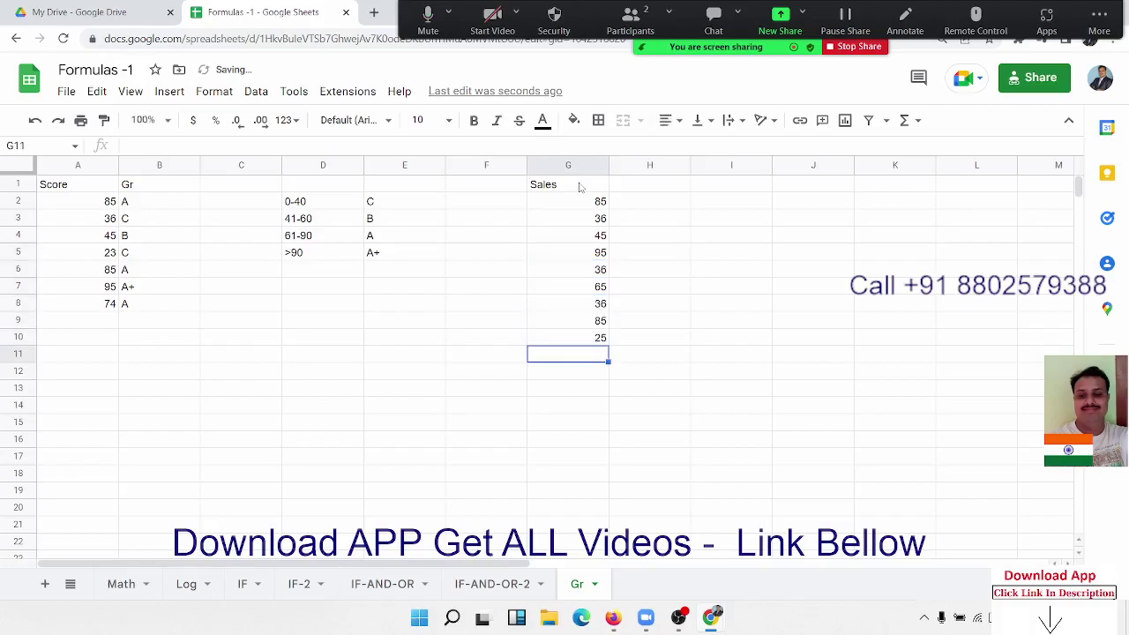
left_click(784, 207)
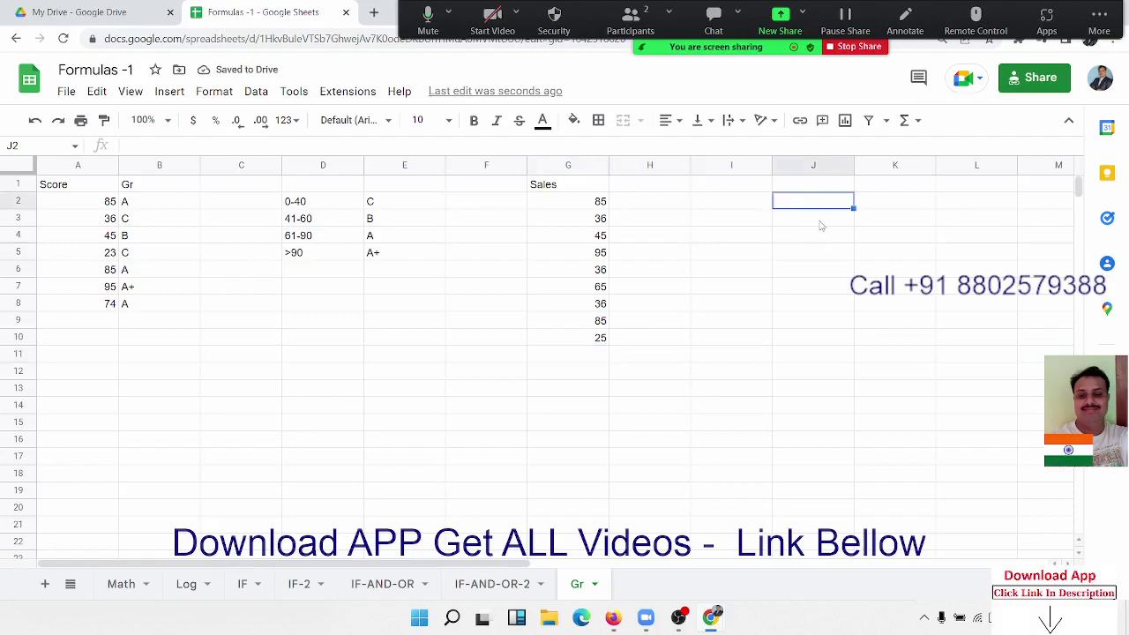
type("0-4")
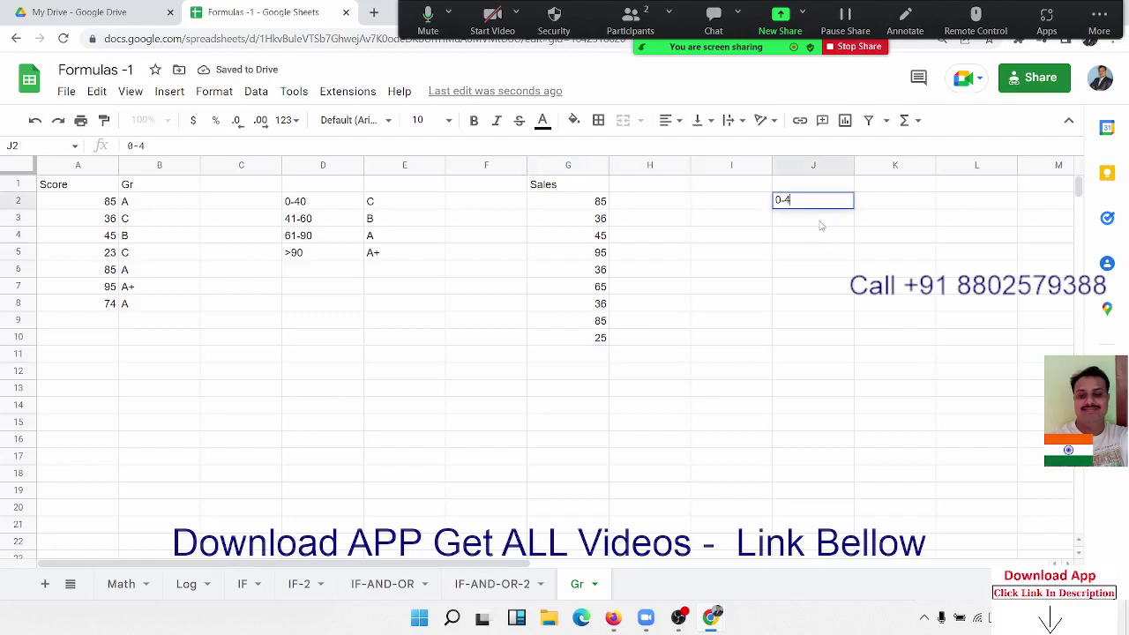
type("0")
- Give range 0-40 an incentive of 500 and add range 41-80 with 1000
key("Tab")
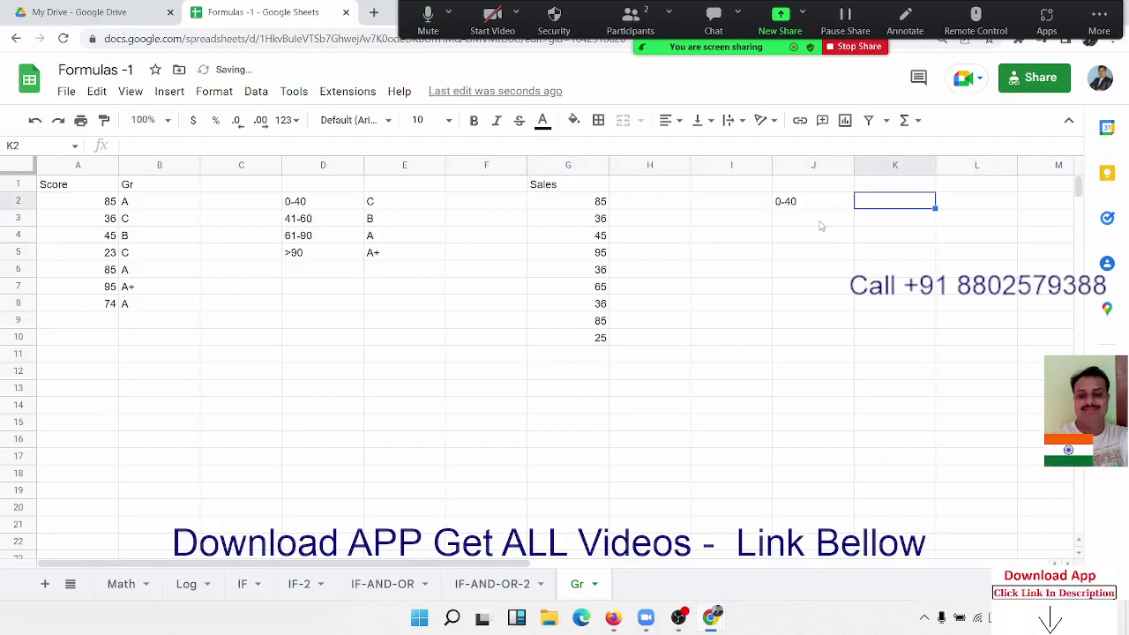
type("500")
key("Return")
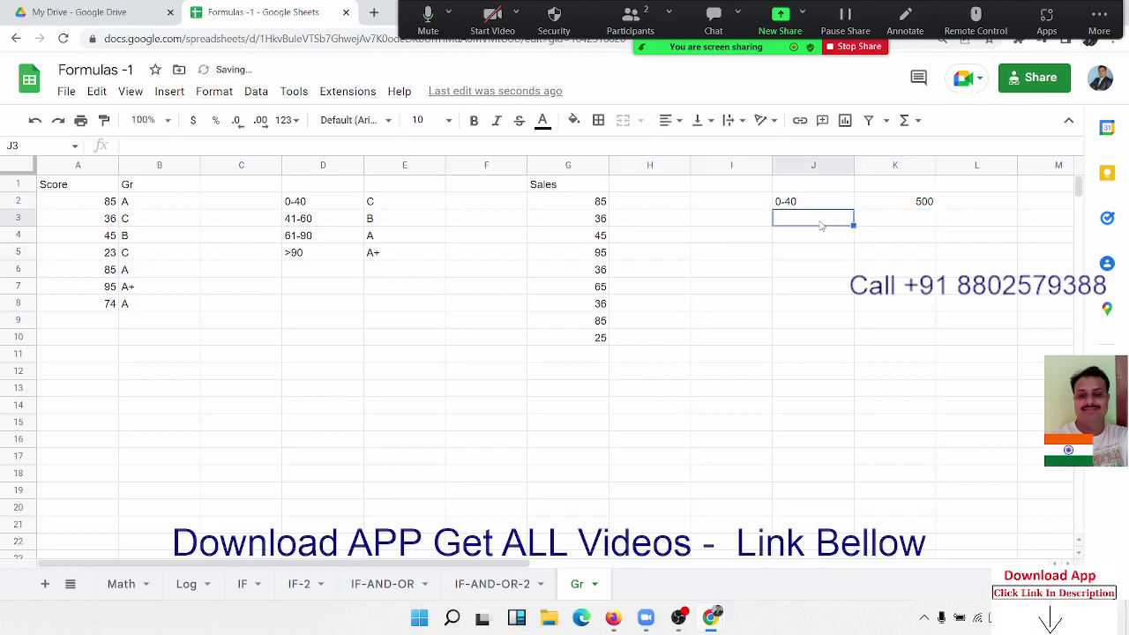
type("41-80")
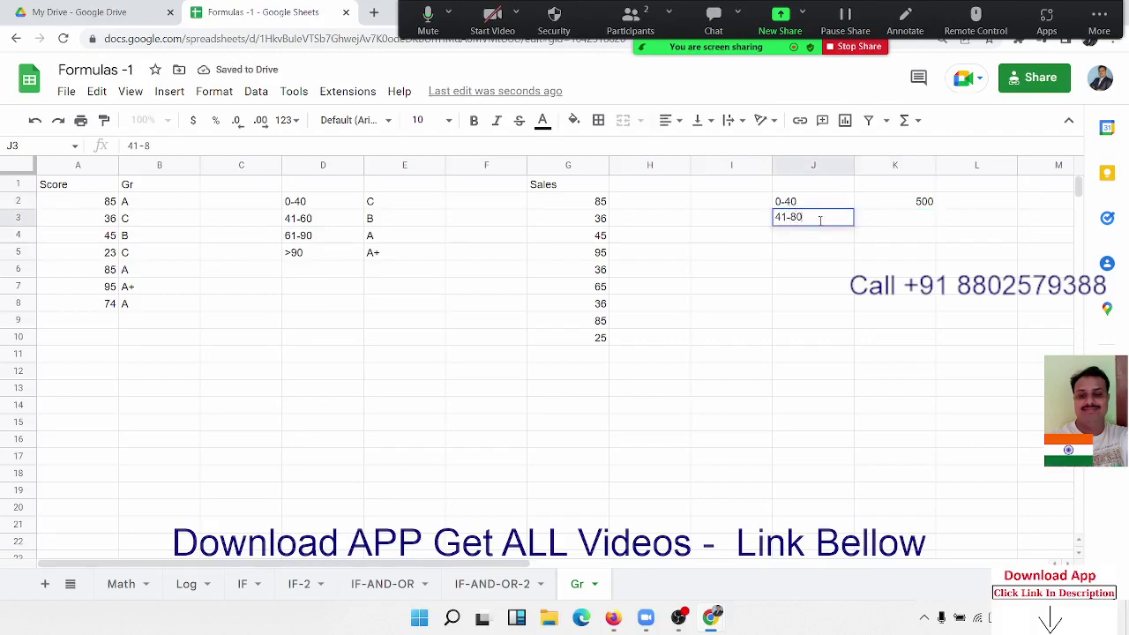
key("Tab")
type("1000")
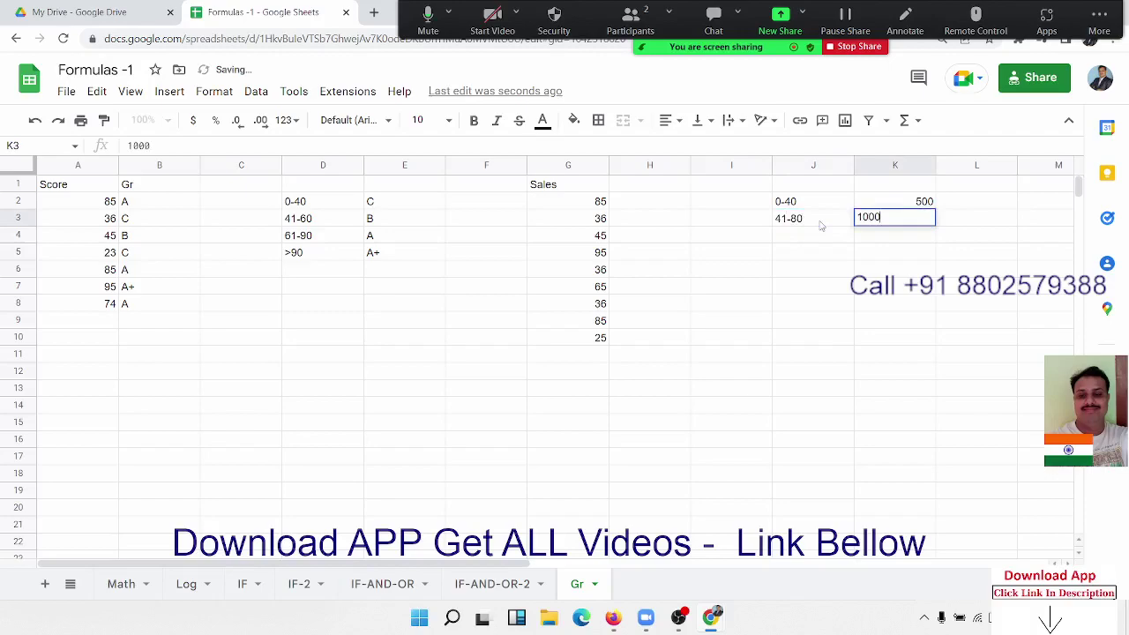
key("Return")
- Add incentive rows 81-100 with 2000 and >100 with 5000
type("81")
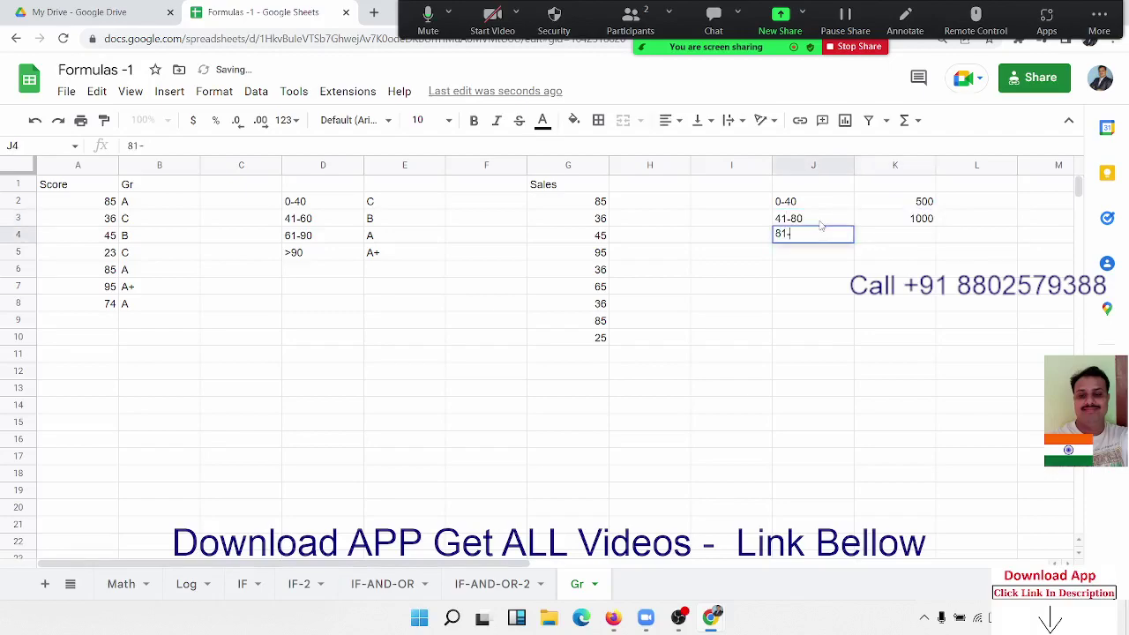
type("-100")
key("Tab")
type("2000")
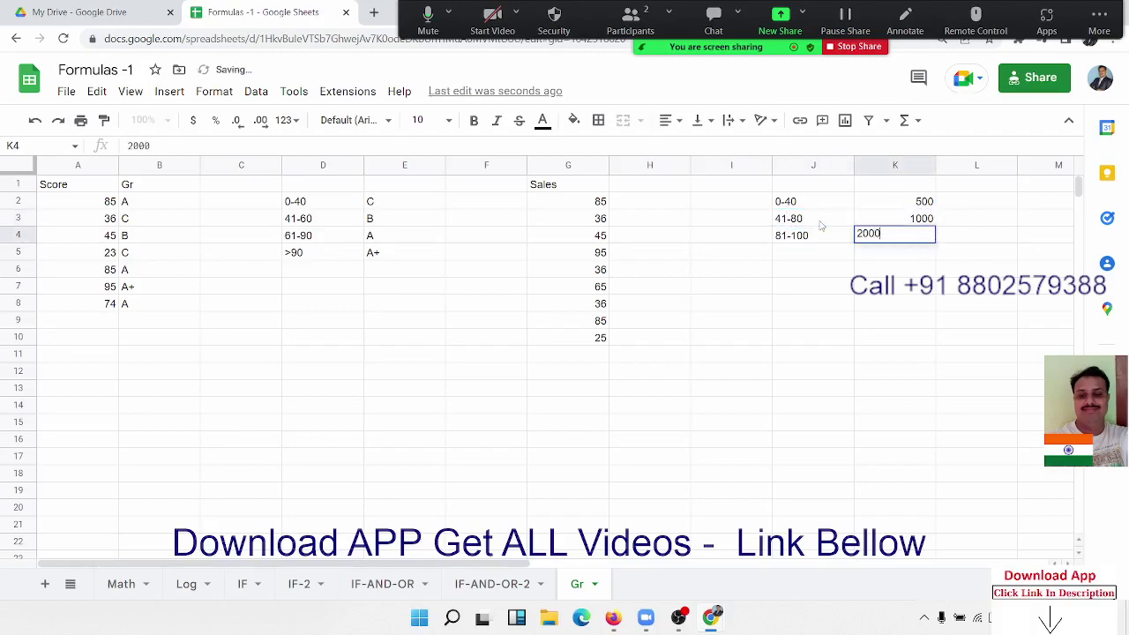
key("Return")
type(">1")
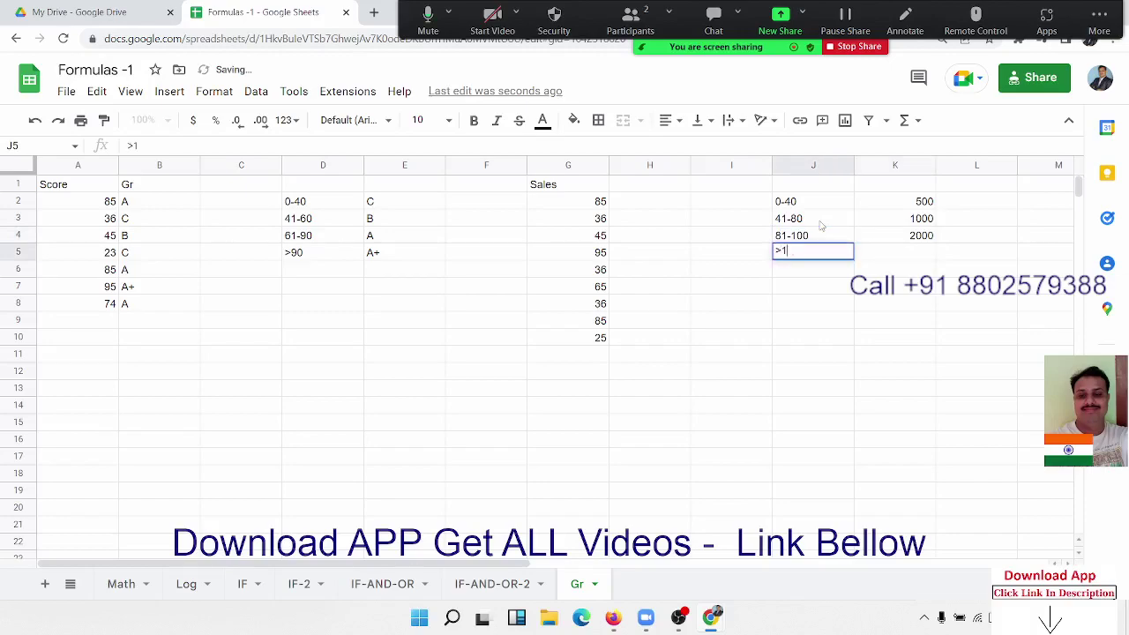
type("00")
key("Tab")
type("5")
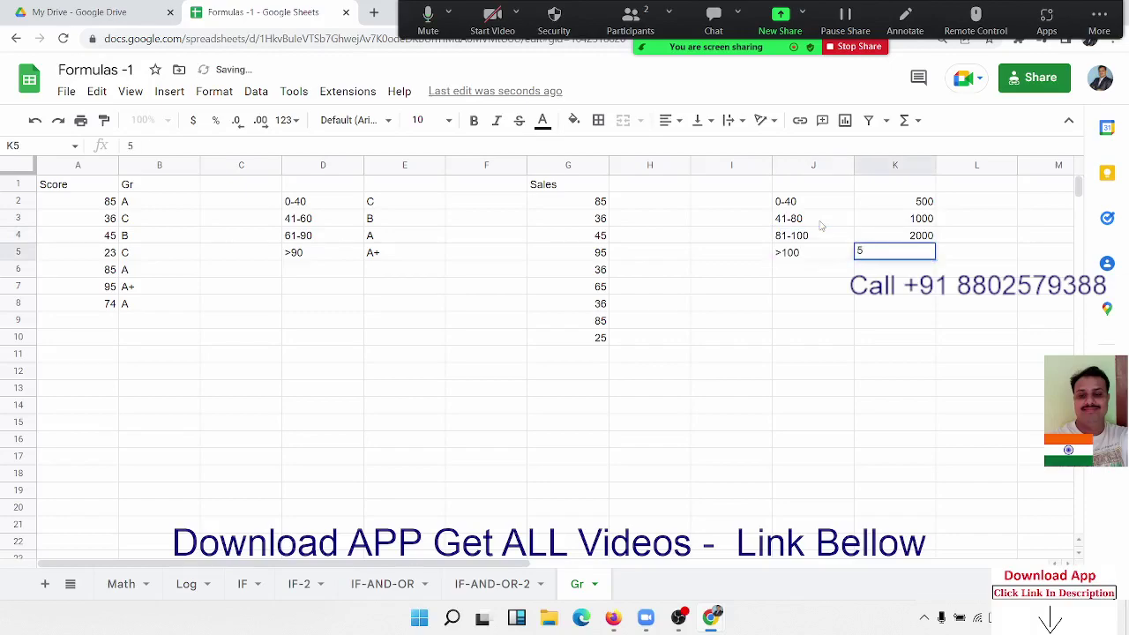
type("000")
key("Return")
key("Left")
key("Left")
key("Left")
key("Left")
key("Left")
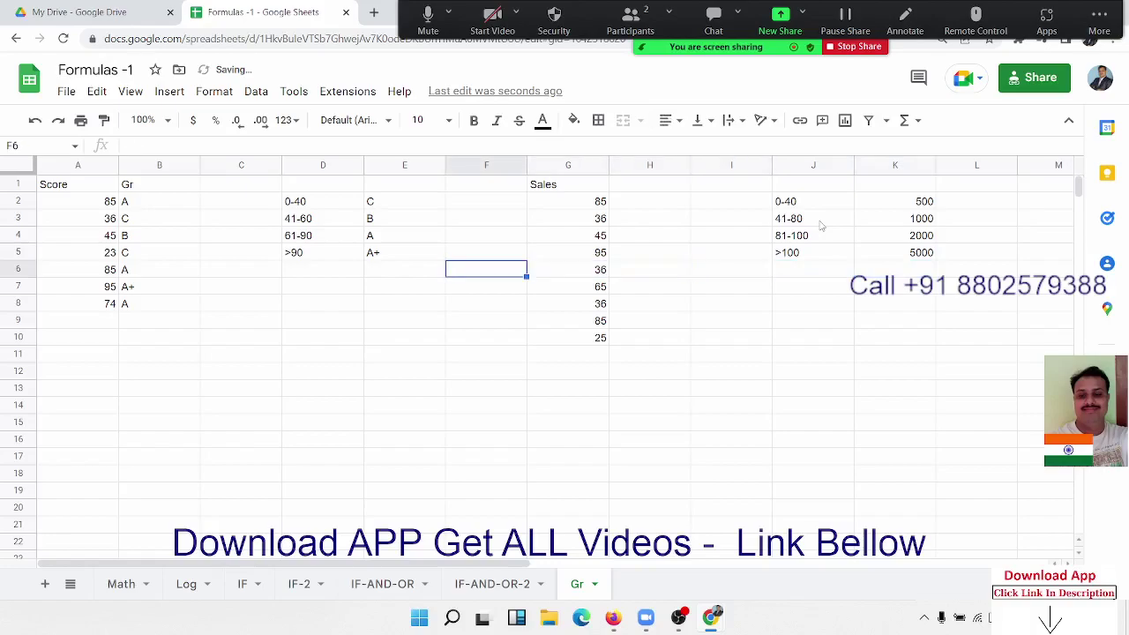
key("Left")
key("Left")
key("Left")
key("Left")
key("Left")
key("Right")
key("Right")
key("Right")
key("Right")
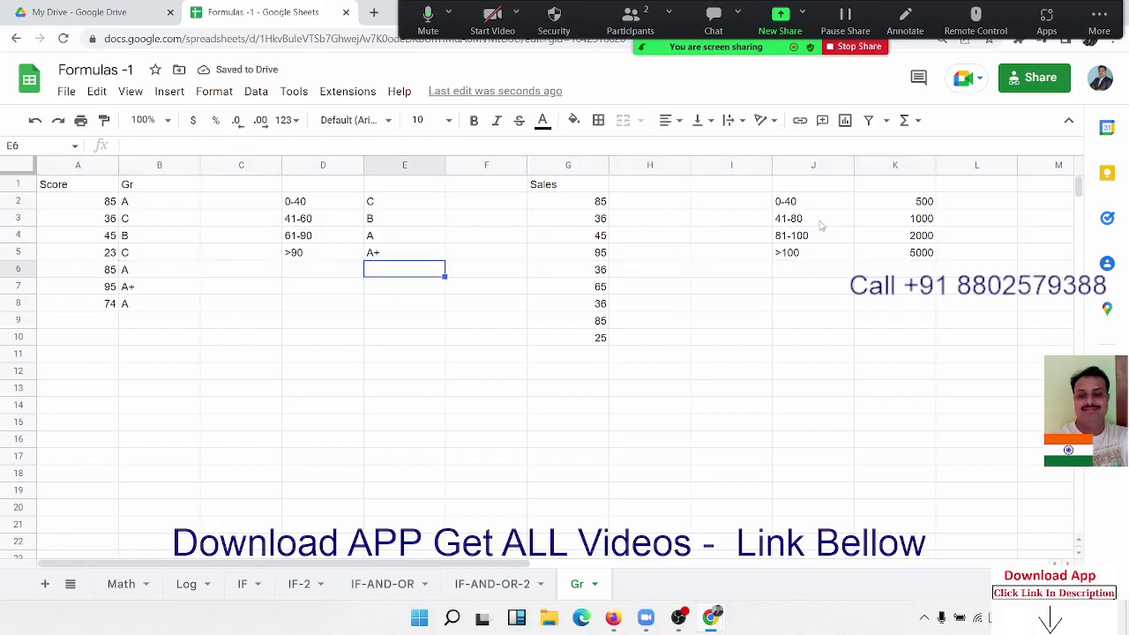
key("Right")
key("Right")
key("Up")
key("Up")
key("Up")
key("Right")
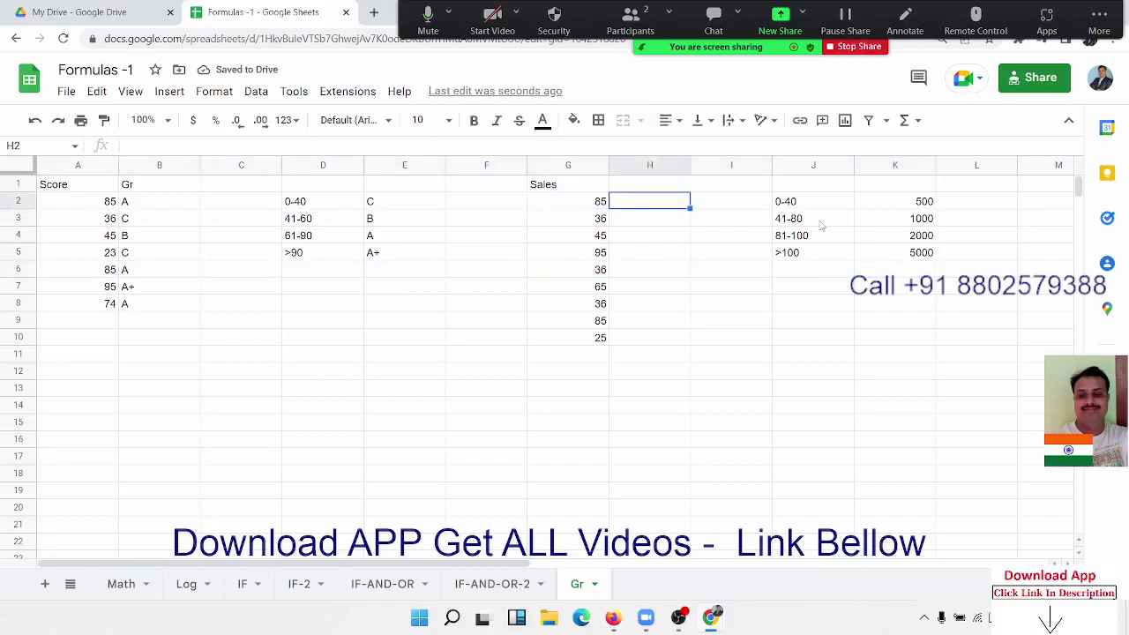
- Enter =IF(G2<=40,500,IF(G2<=80,1000,IF(G2<=100,2000,IF(G2>100,5000)))) in H2 and fill it to H10
type("=IF(")
key("Left")
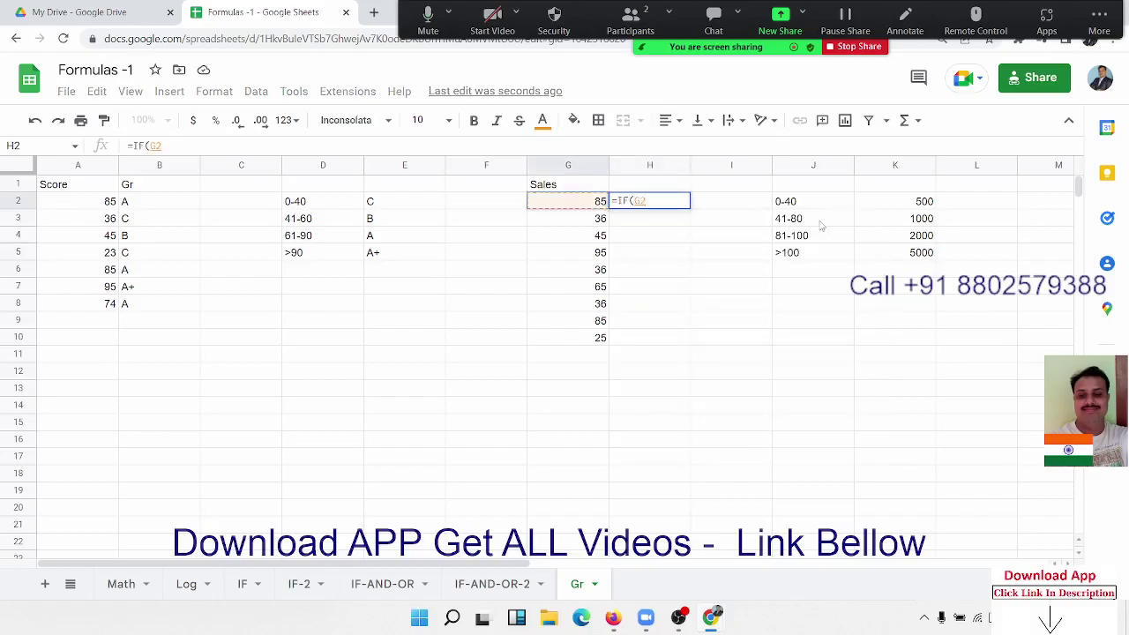
type("<=40")
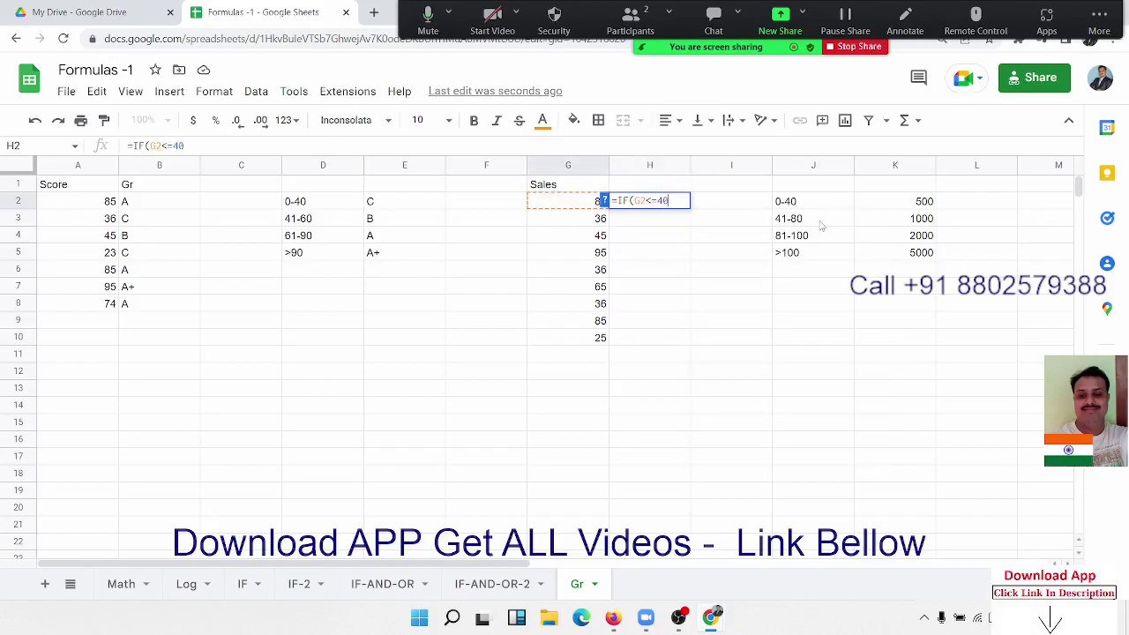
type(",")
type("8")
type("00,")
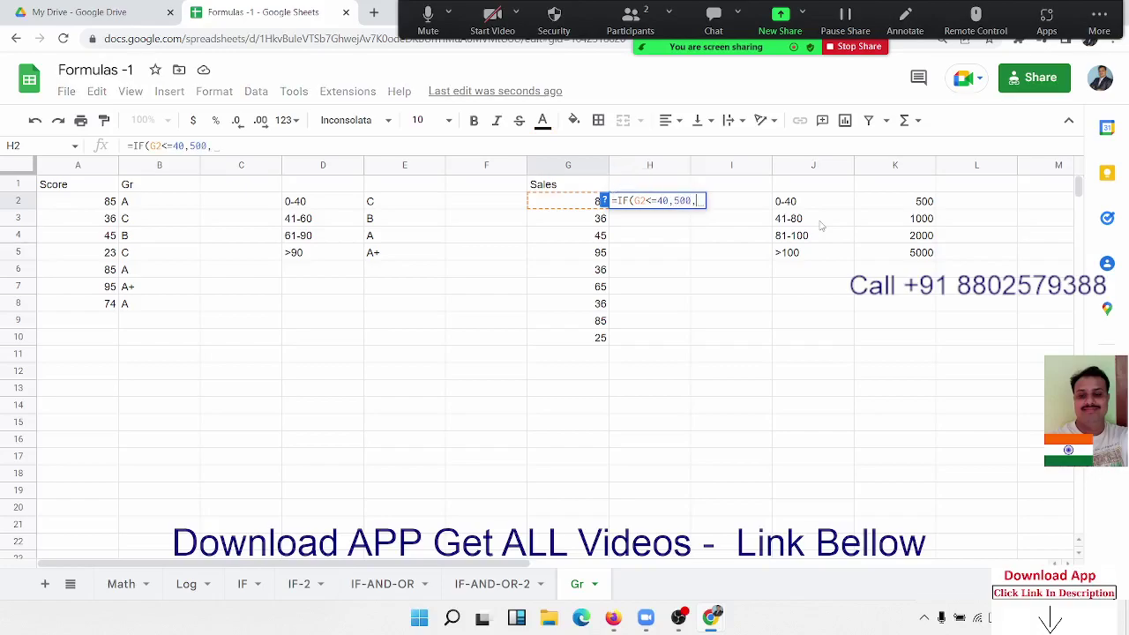
type("IF(G2")
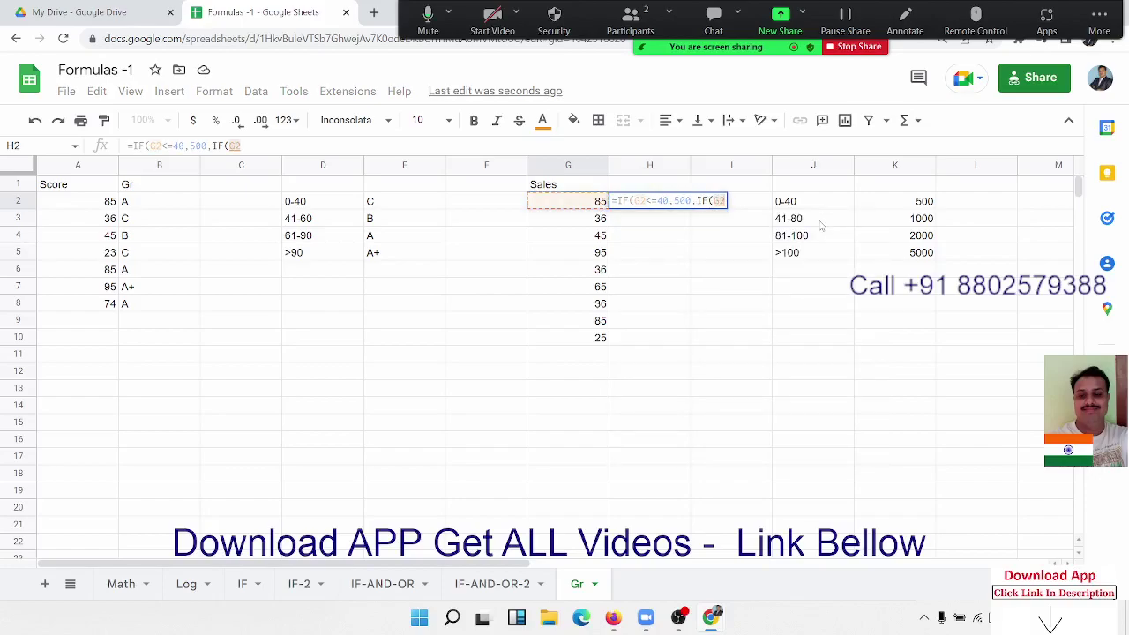
type("<=100")
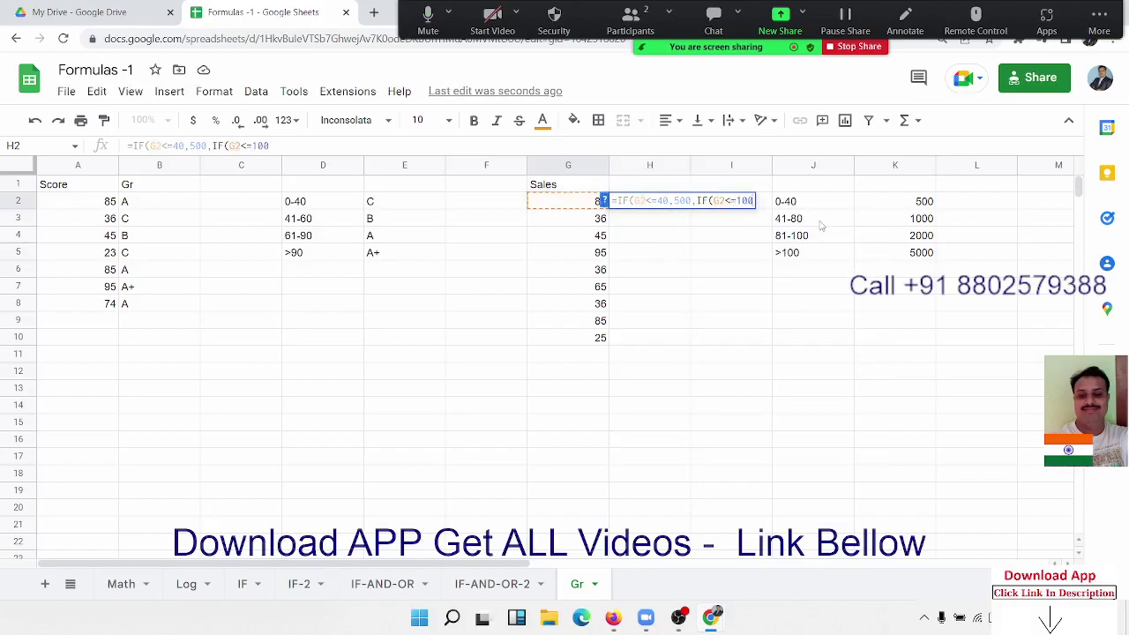
type("0,")
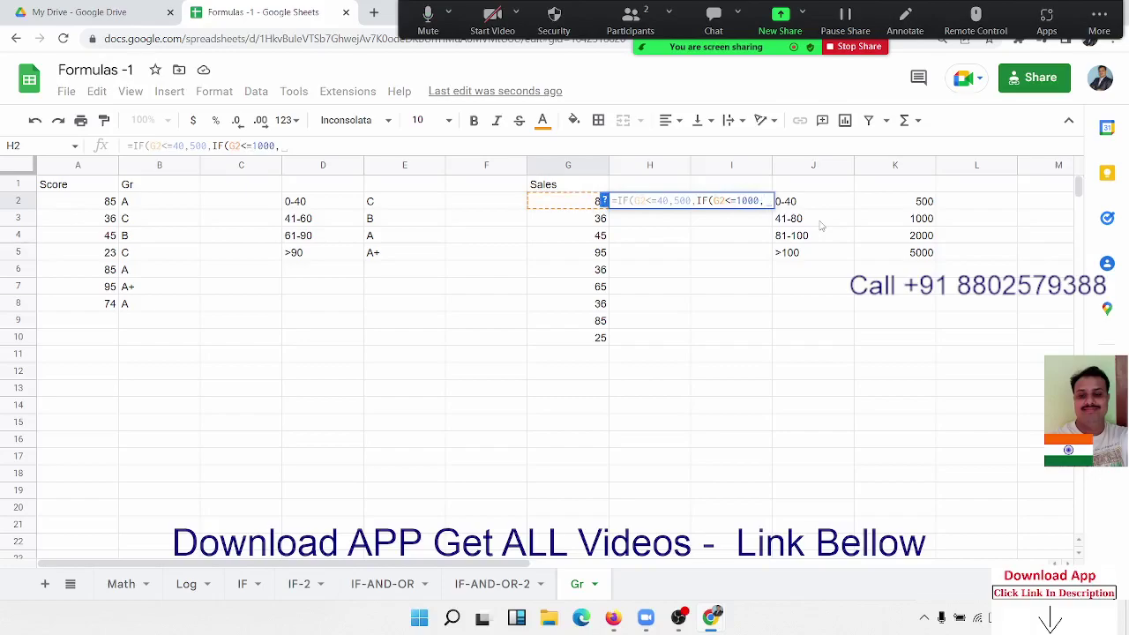
key("BackSpace")
key("BackSpace")
key("BackSpace")
key("BackSpace")
key("BackSpace")
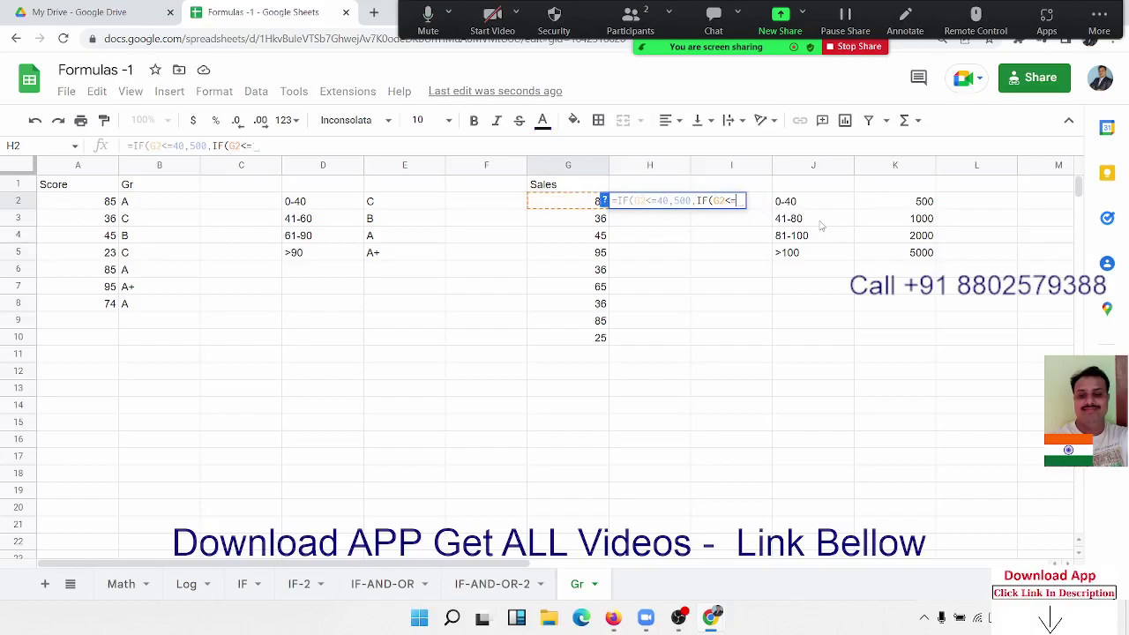
type("80,10")
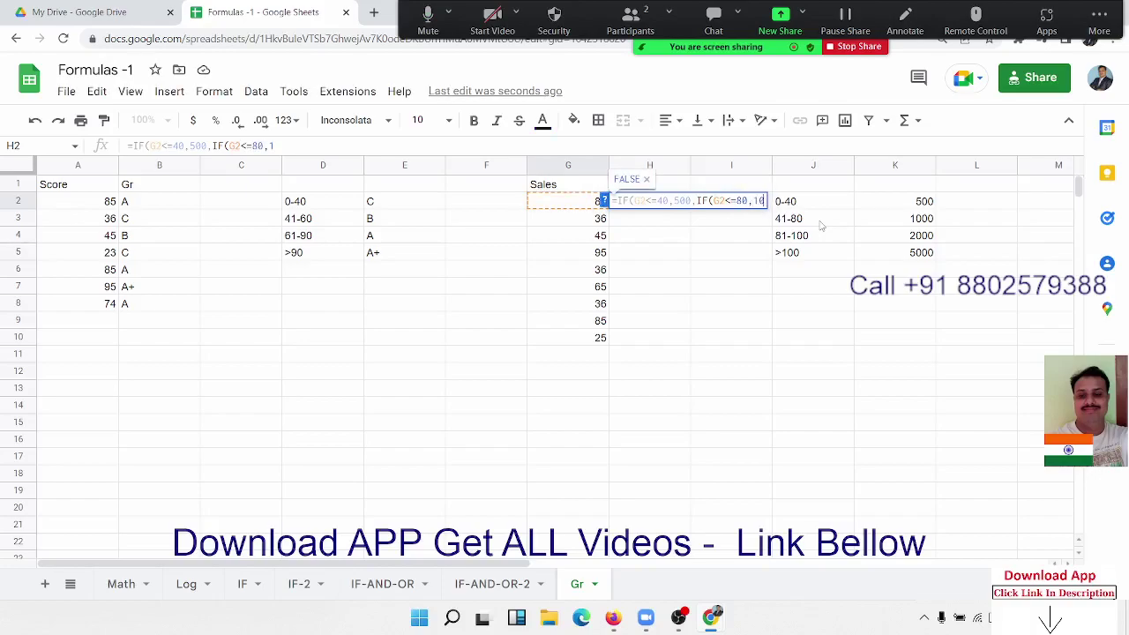
type("00,I")
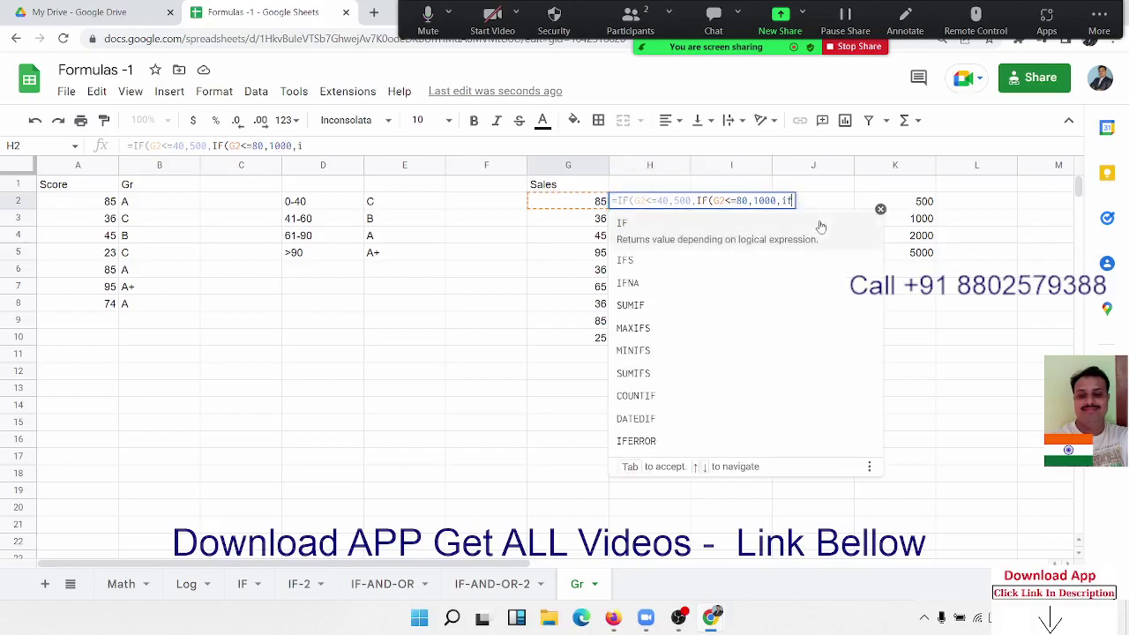
type("F(G2")
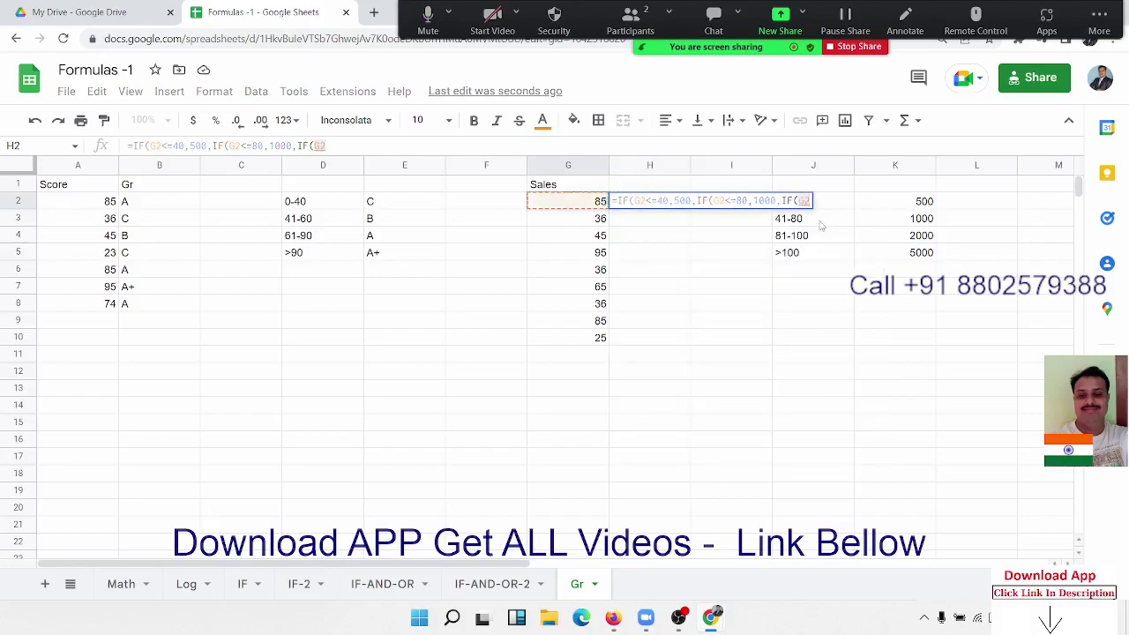
type("<=")
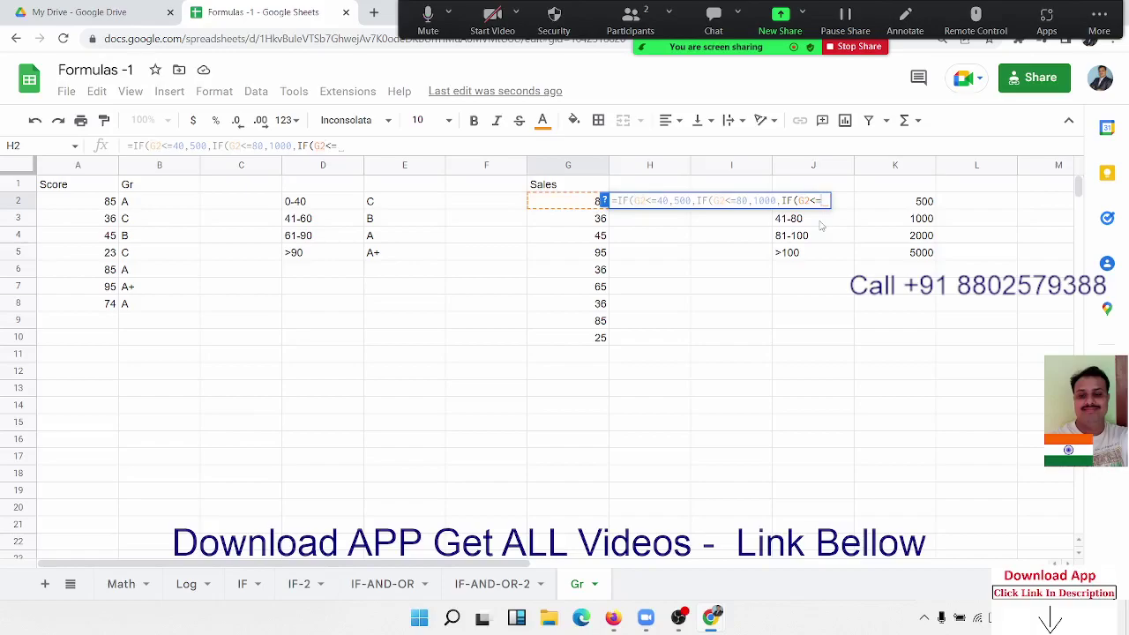
type("100,2")
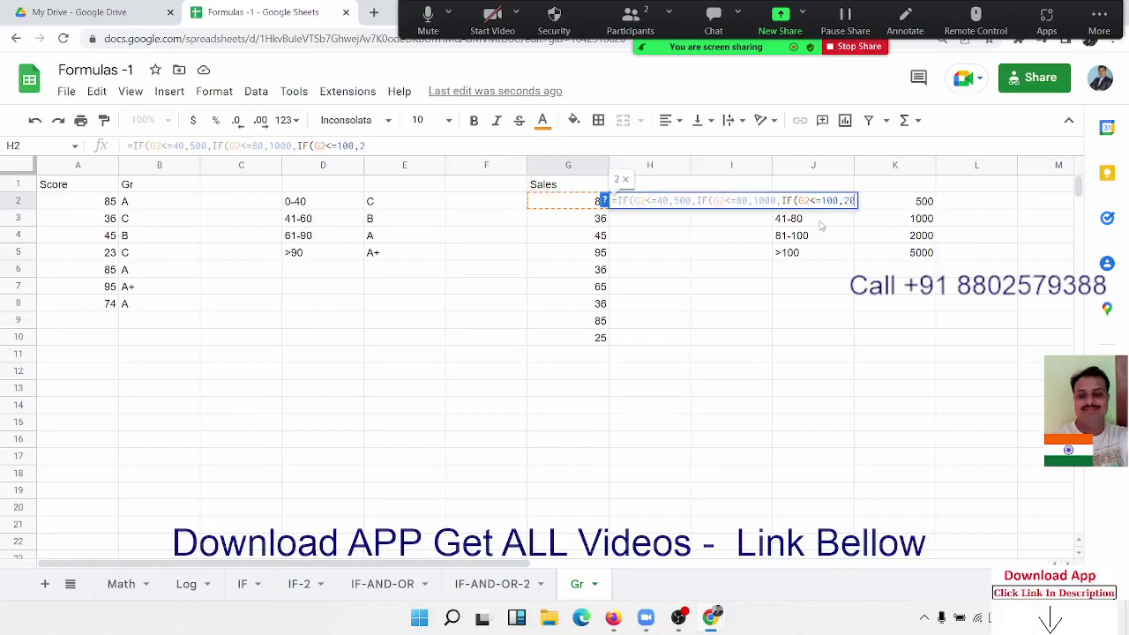
type("000,")
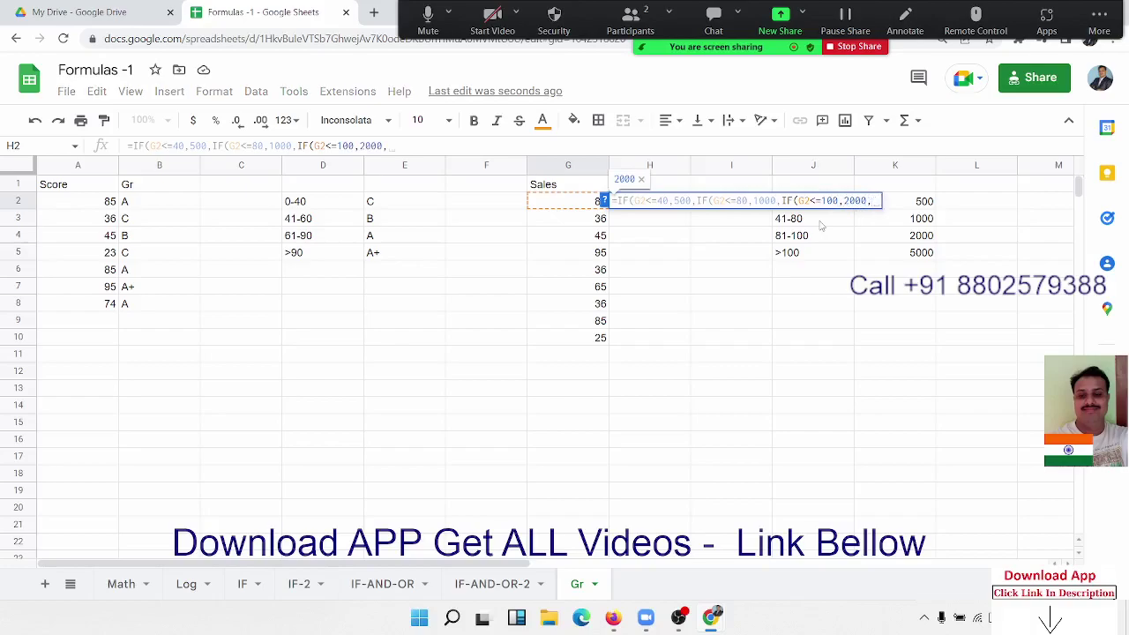
type("IF(")
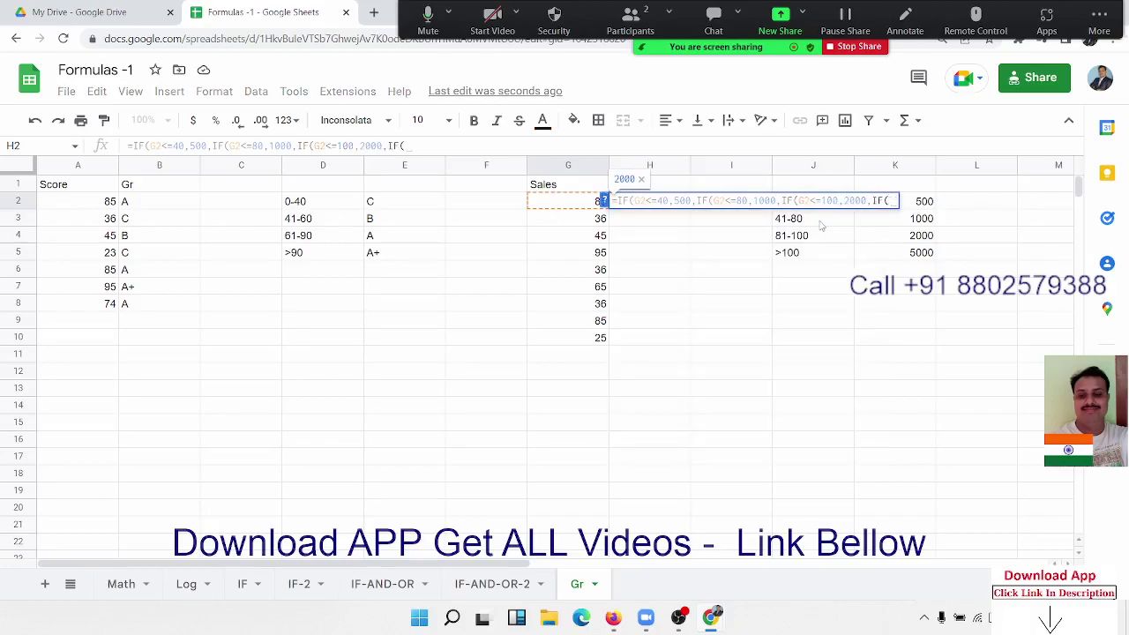
left_click(582, 204)
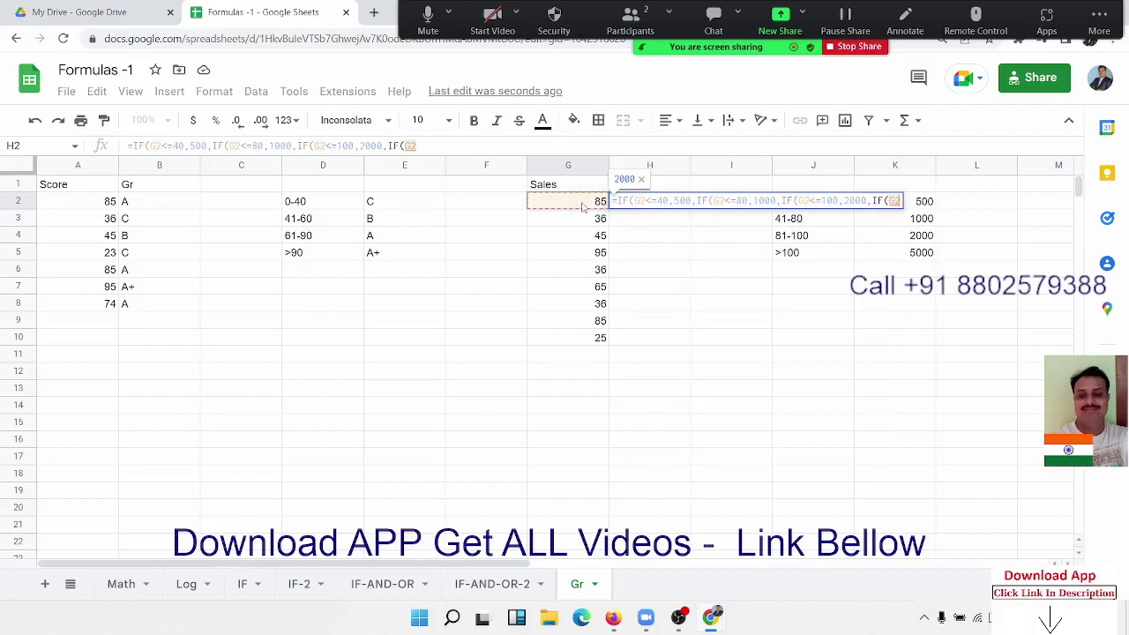
type("<=")
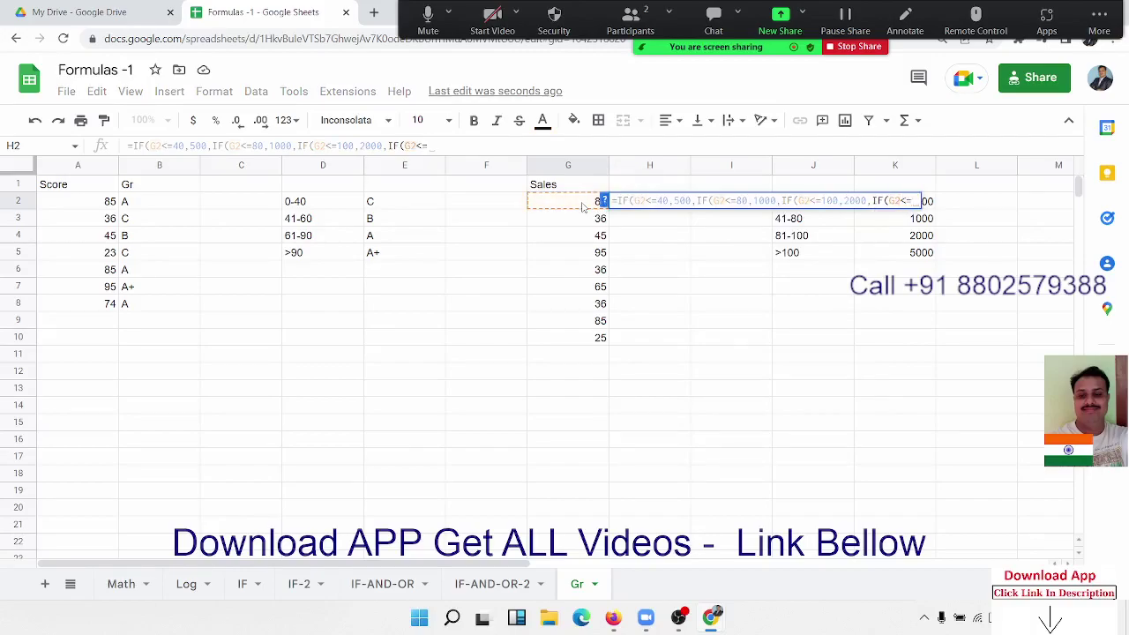
key("BackSpace")
key("BackSpace")
key("BackSpace")
type("2")
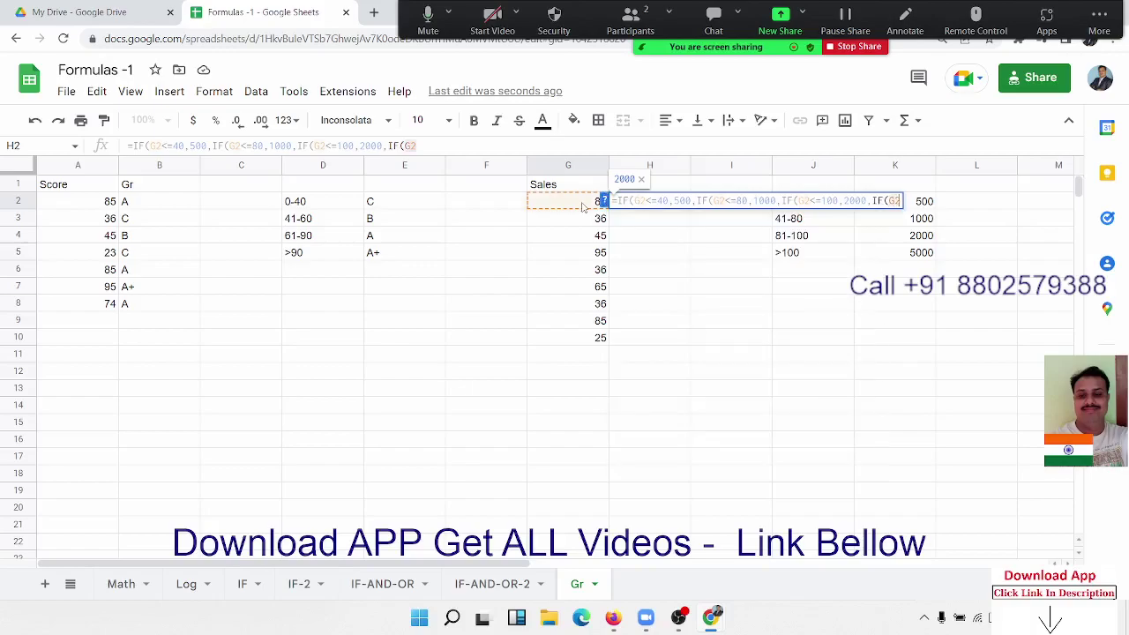
type(">100")
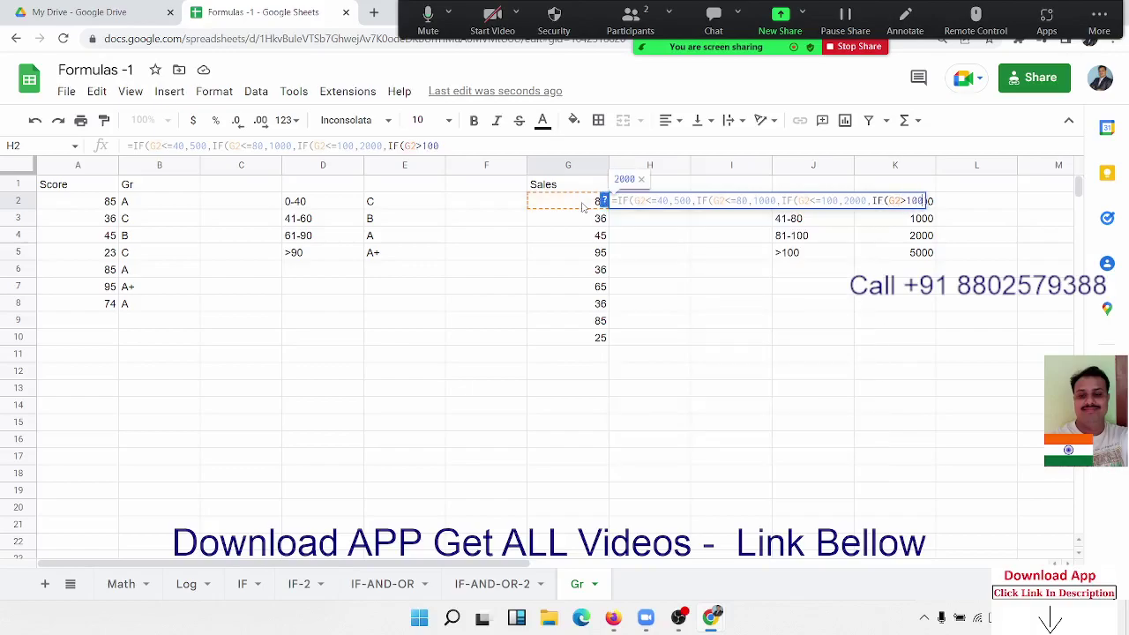
type(",50000")
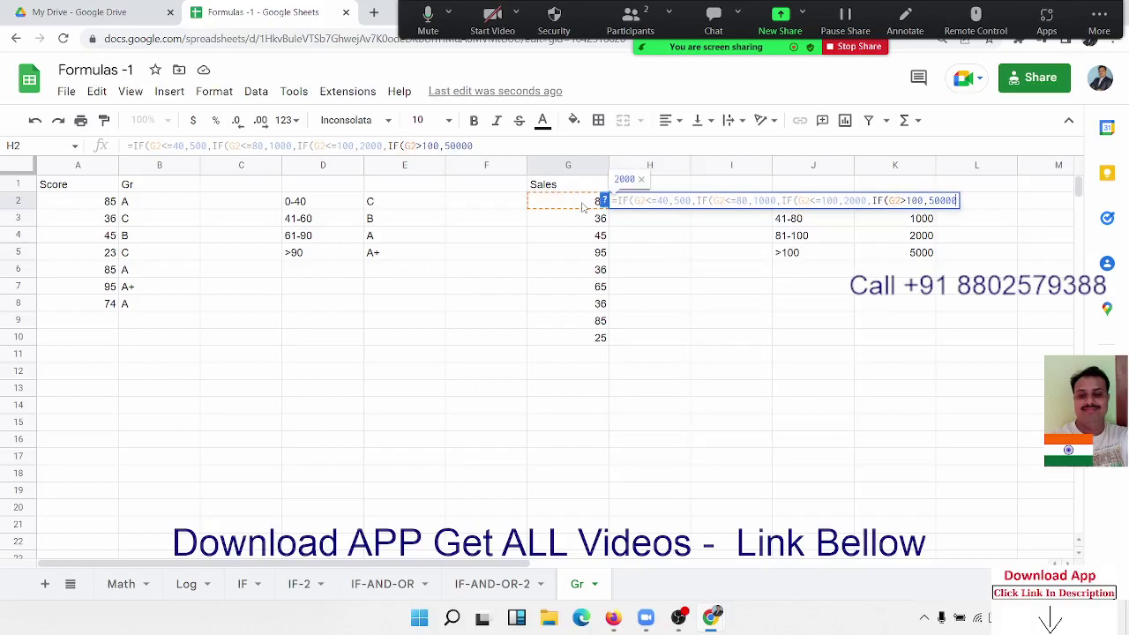
key("Return")
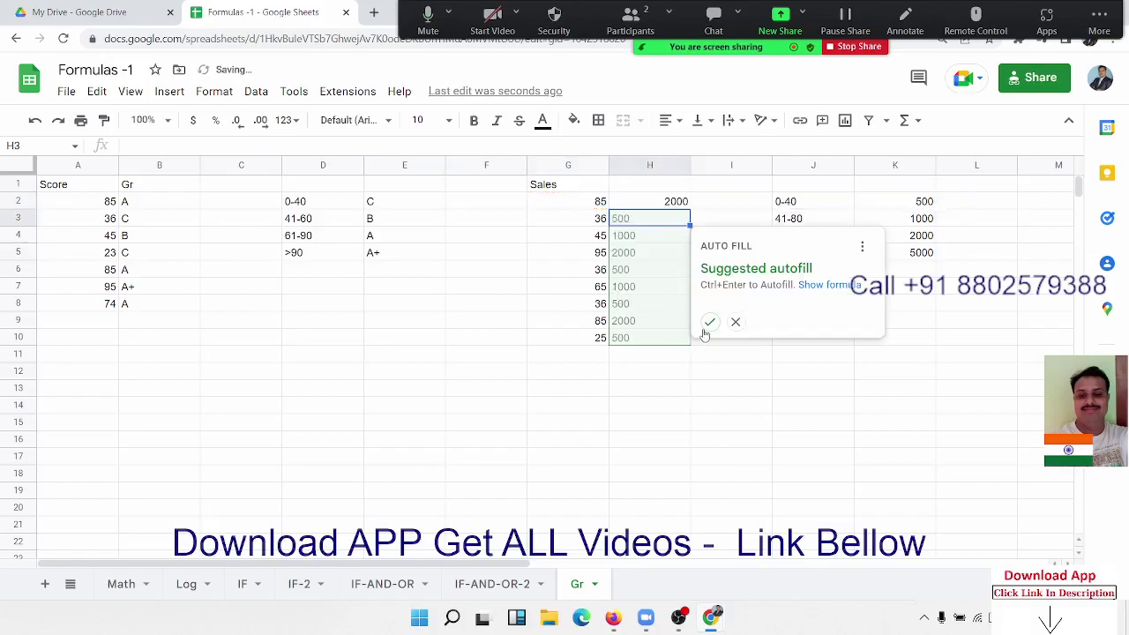
left_click(710, 322)
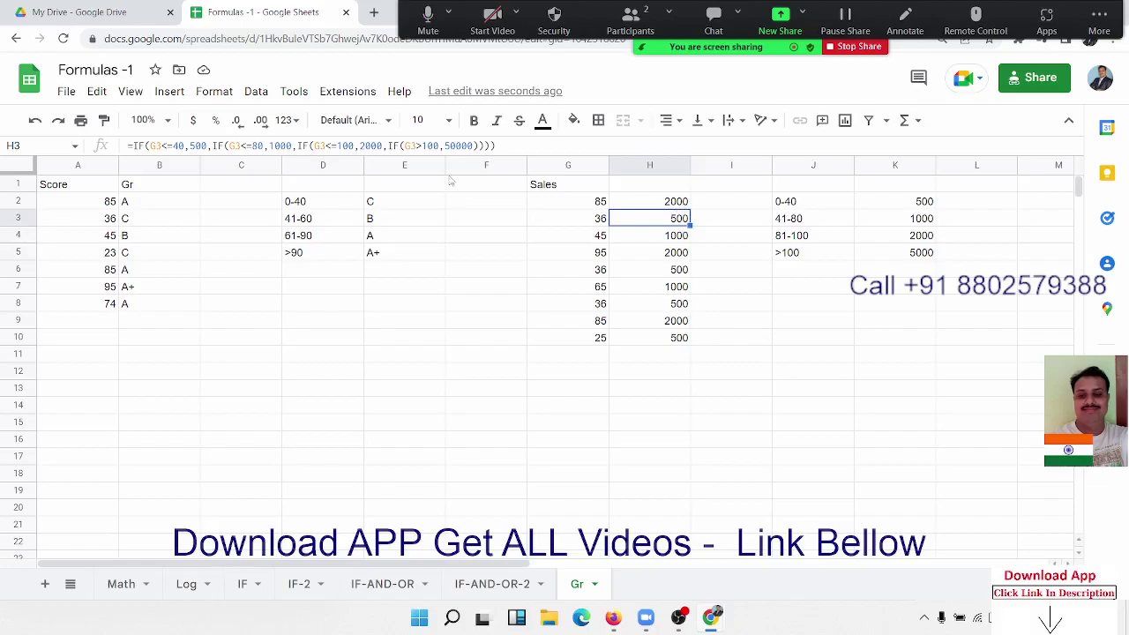
- Show Insert > Function > Logical, listing functions like AND, IF and IFS
left_click(170, 91)
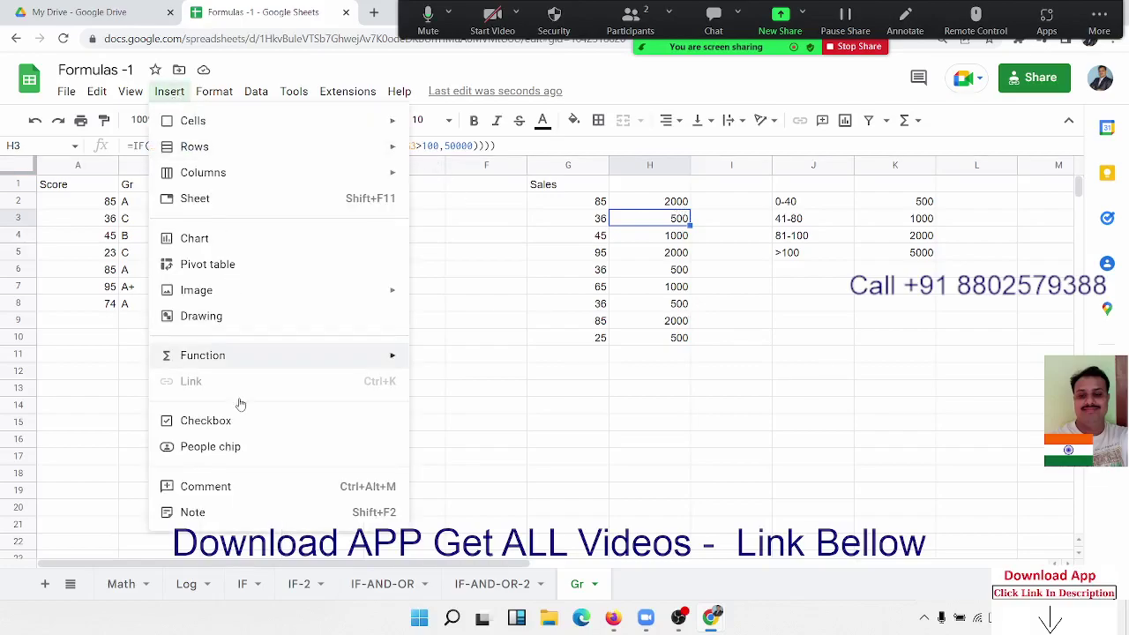
mouse_move(257, 363)
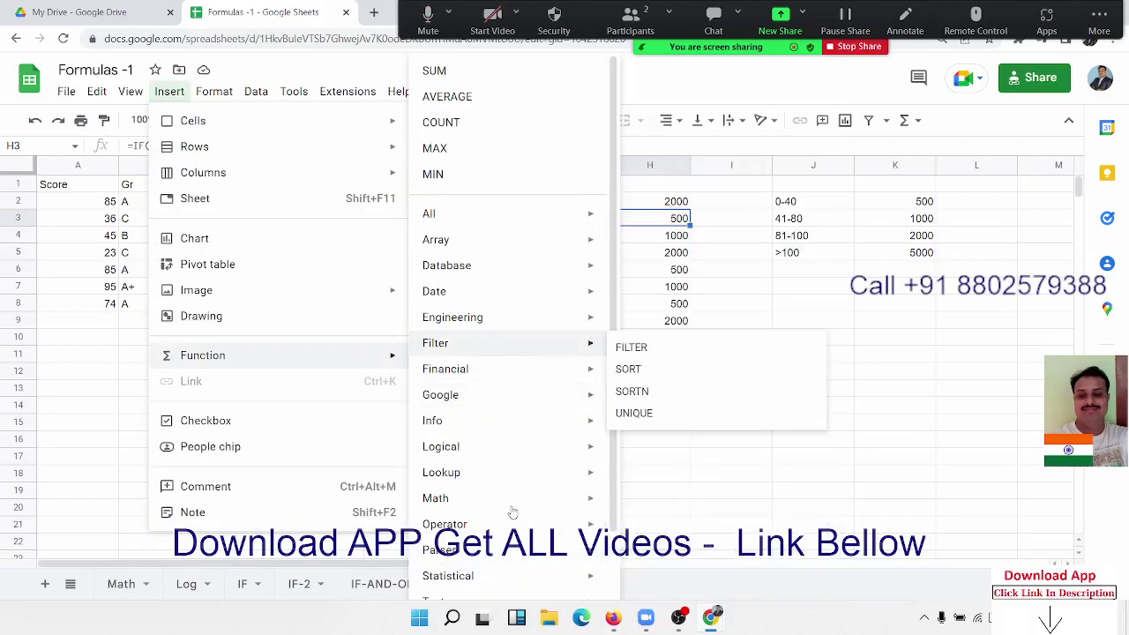
mouse_move(514, 455)
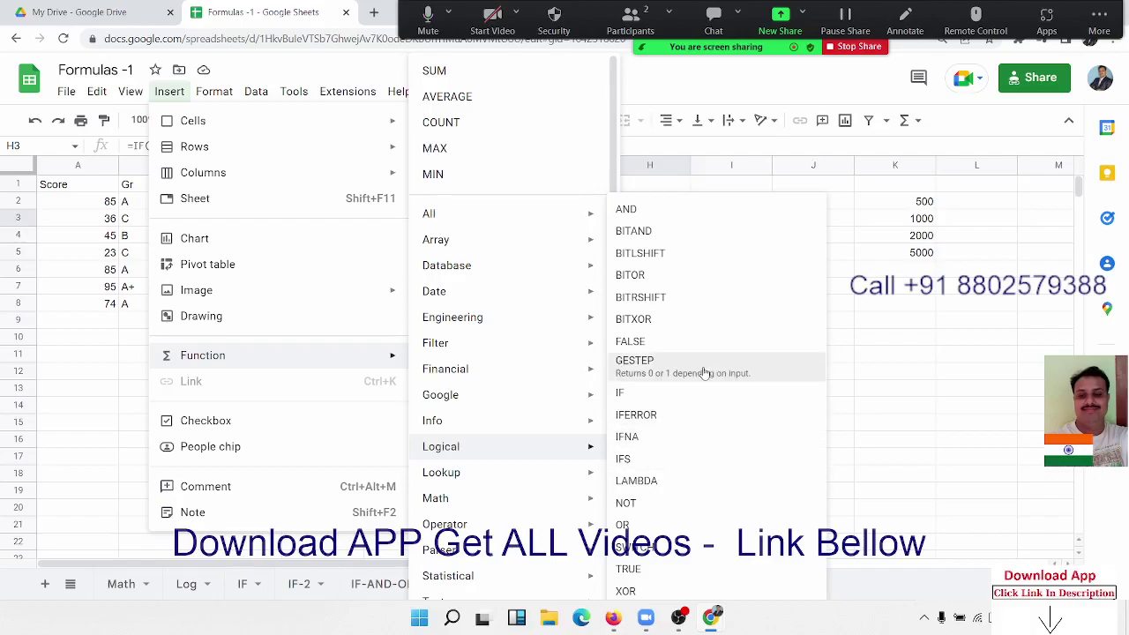
- Dismiss the function menus by clicking an empty cell such as L11
left_click(967, 351)
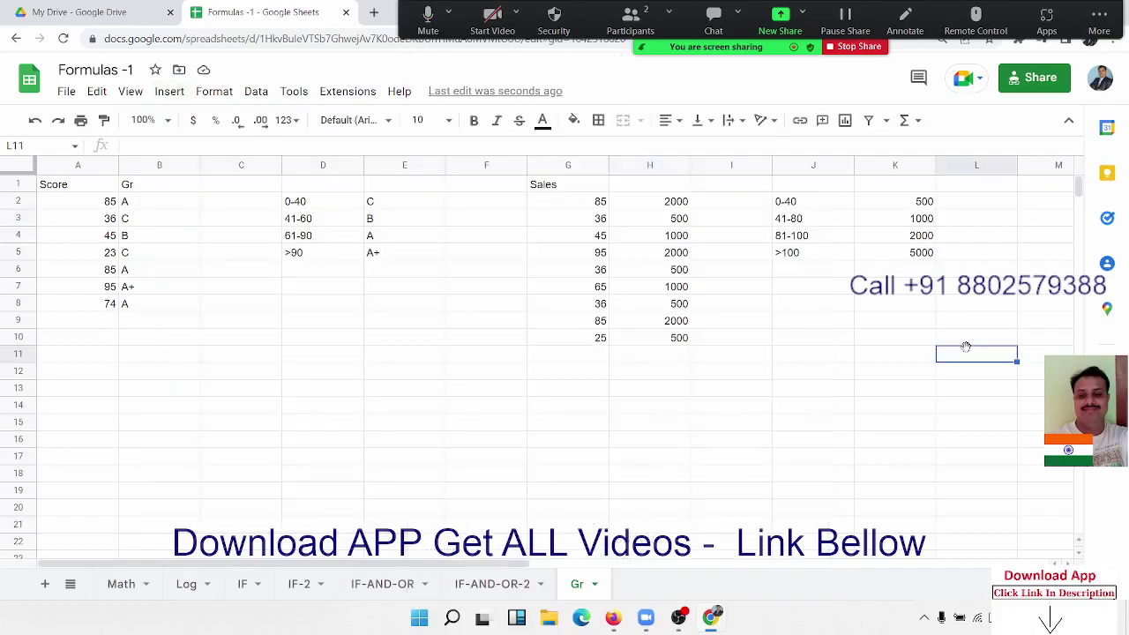